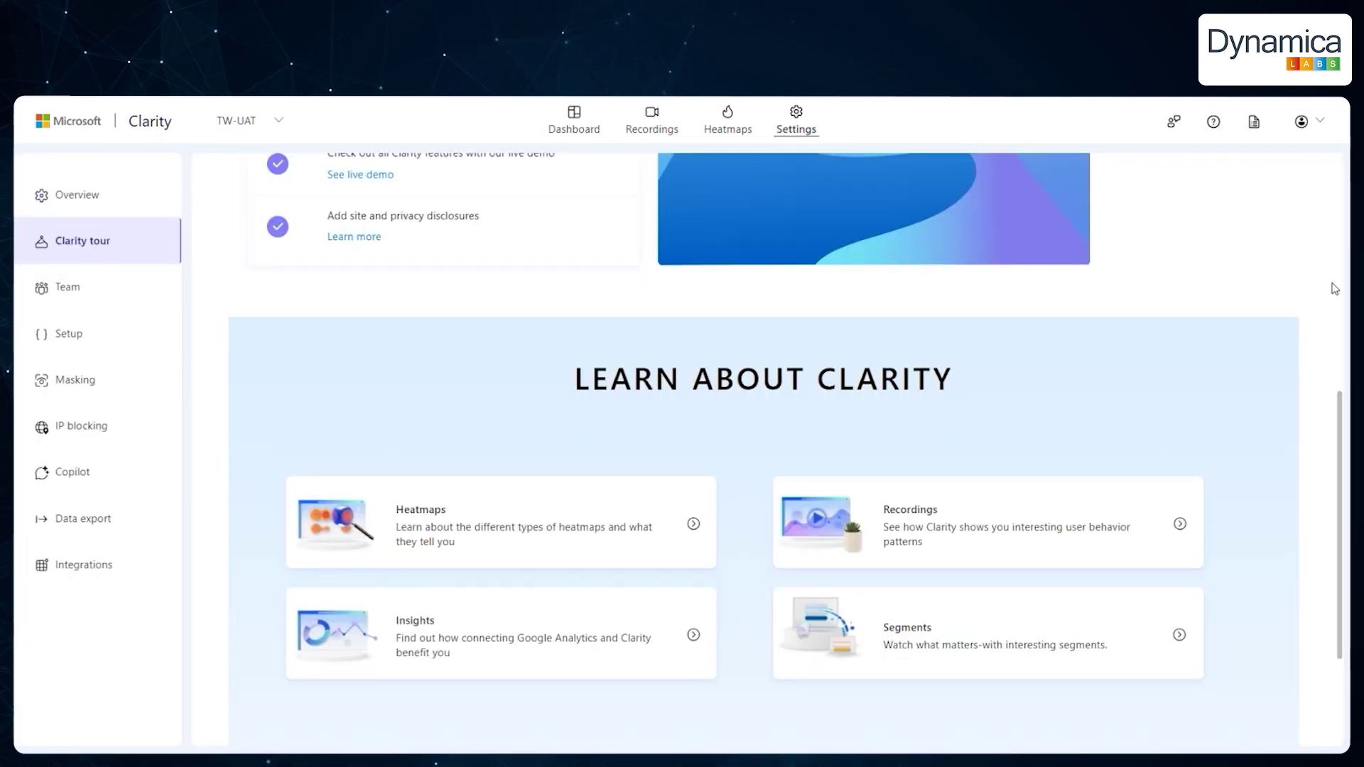
Scroll up while the clarity.microsoft.com session replay plays on the Recordings page
scroll(1337, 290, "up", 7)
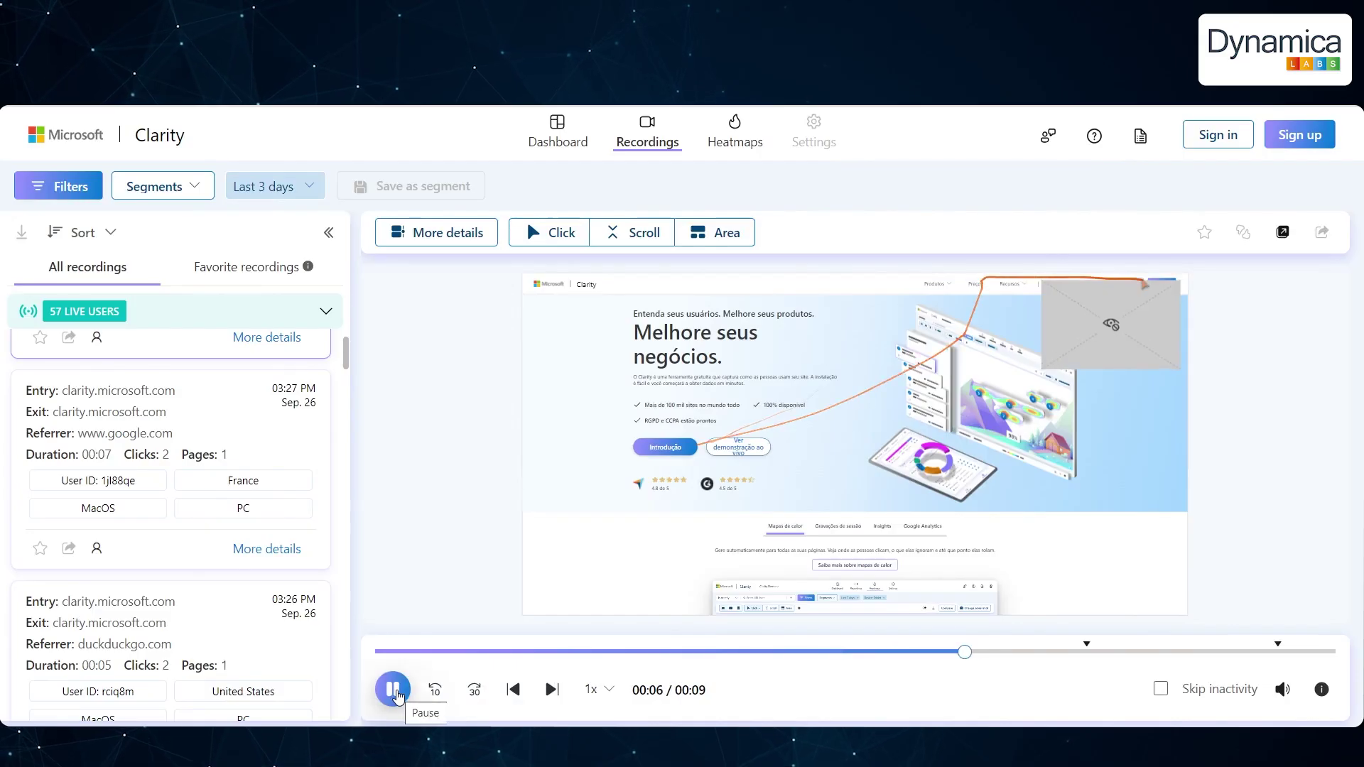
Open the clarity.microsoft.com heatmap, view a session's details, and bring up the Learn about Clarity cards
left_click(735, 138)
left_click(329, 388)
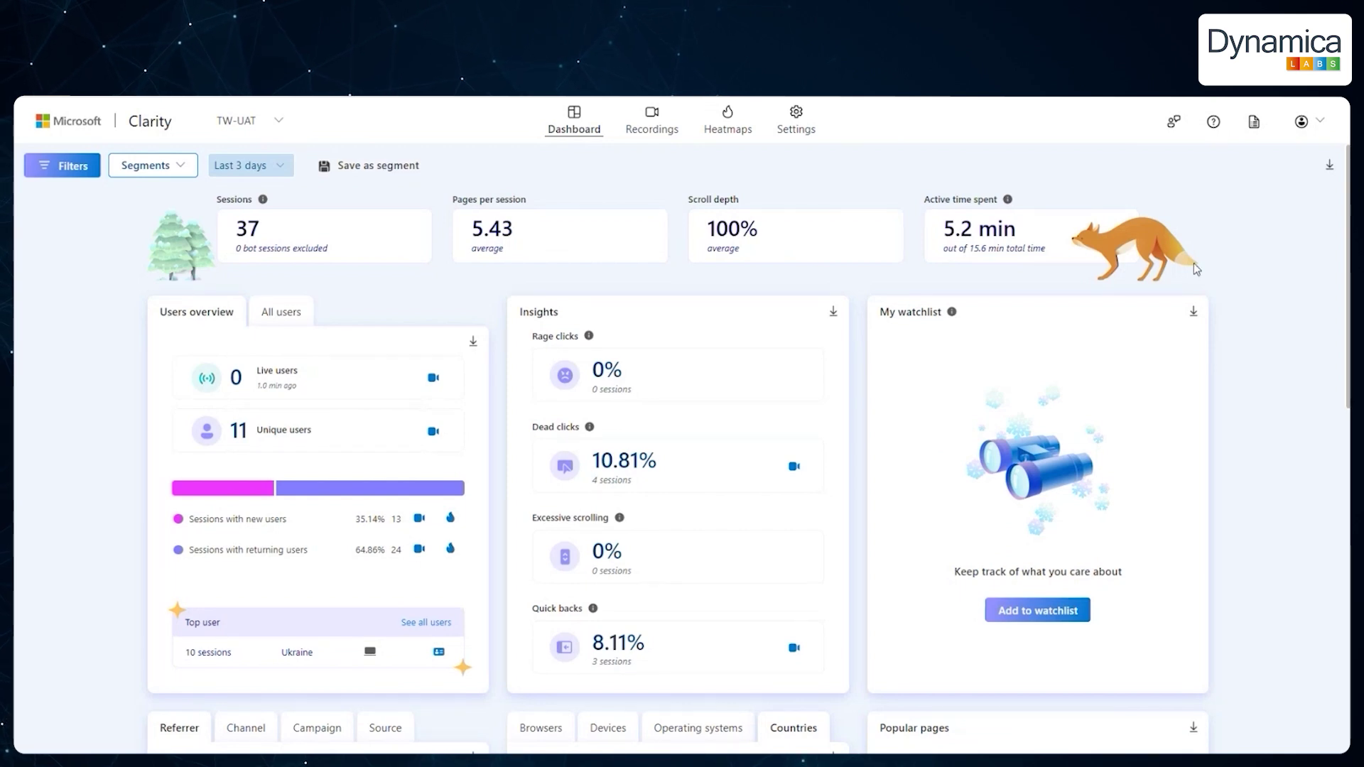
left_click(278, 120)
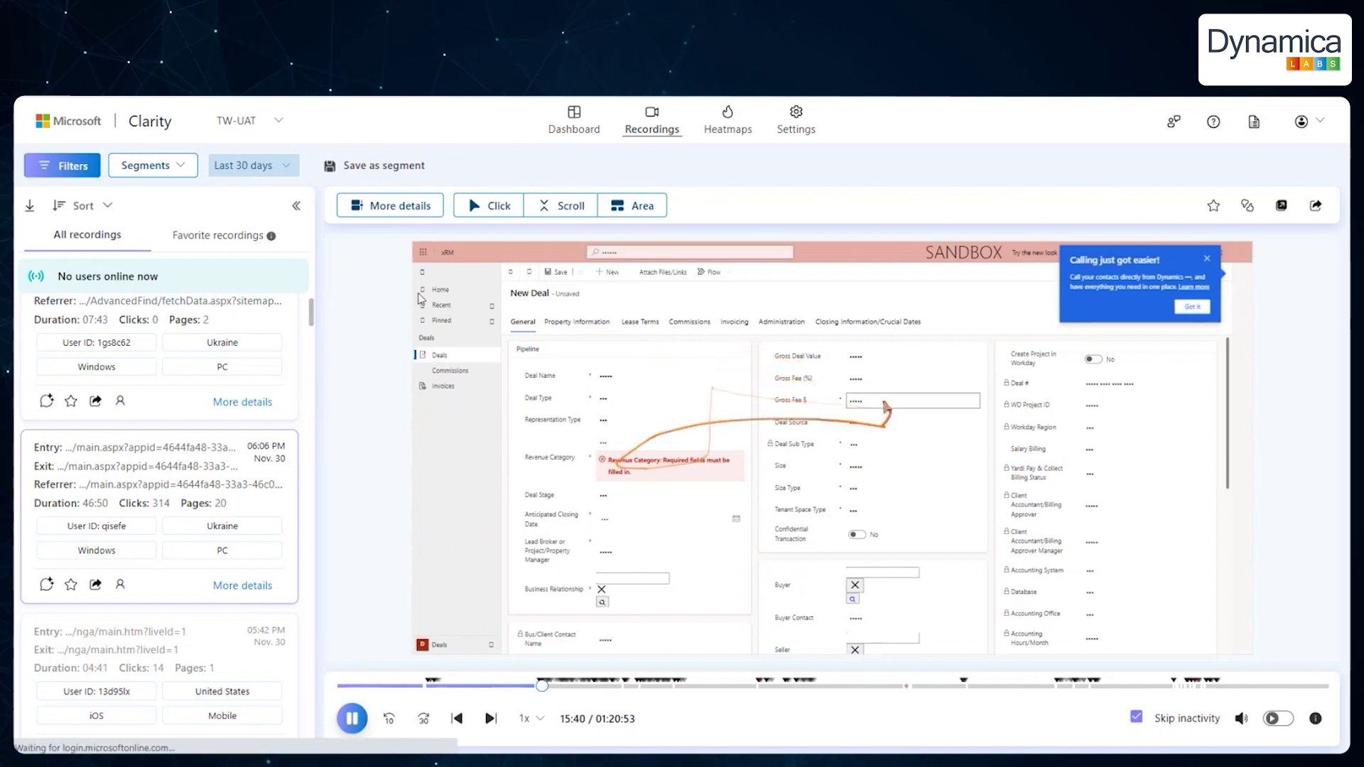
left_click(390, 206)
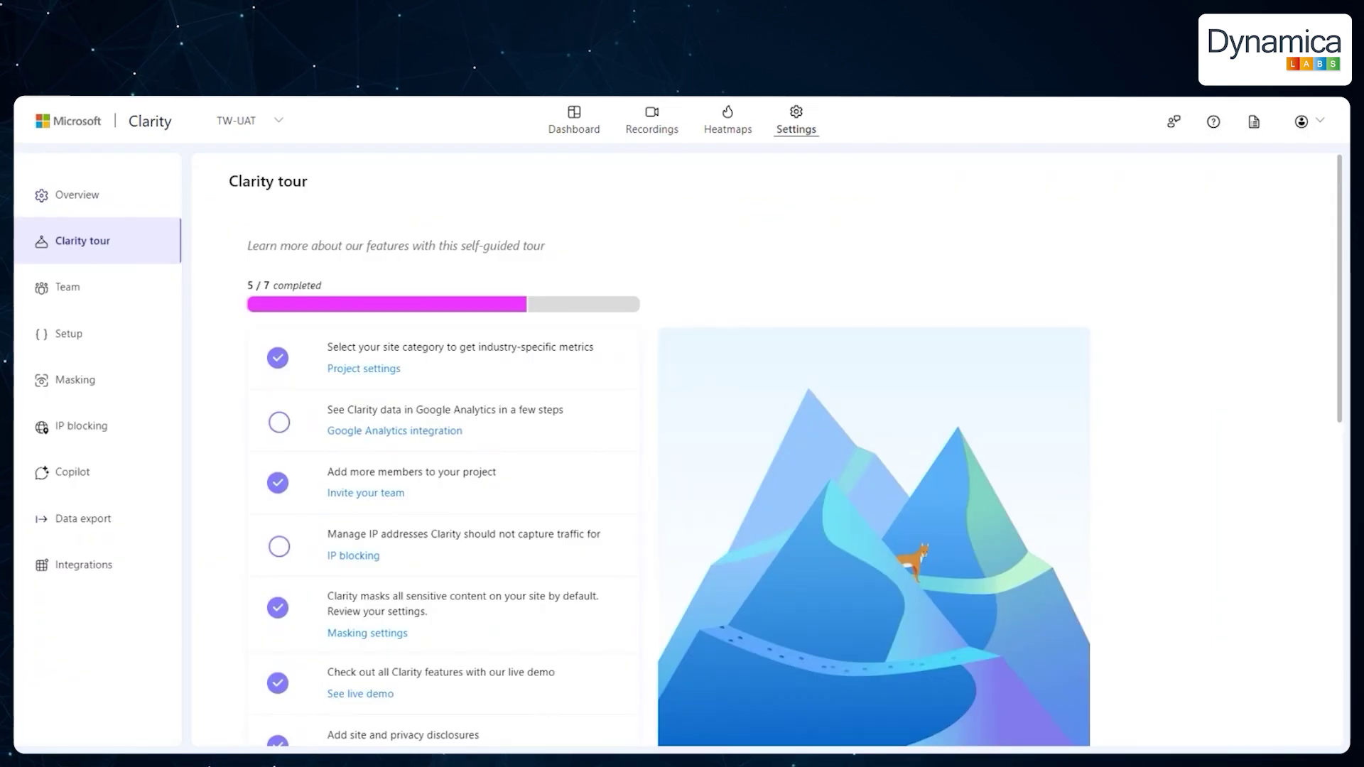
left_click(1345, 468)
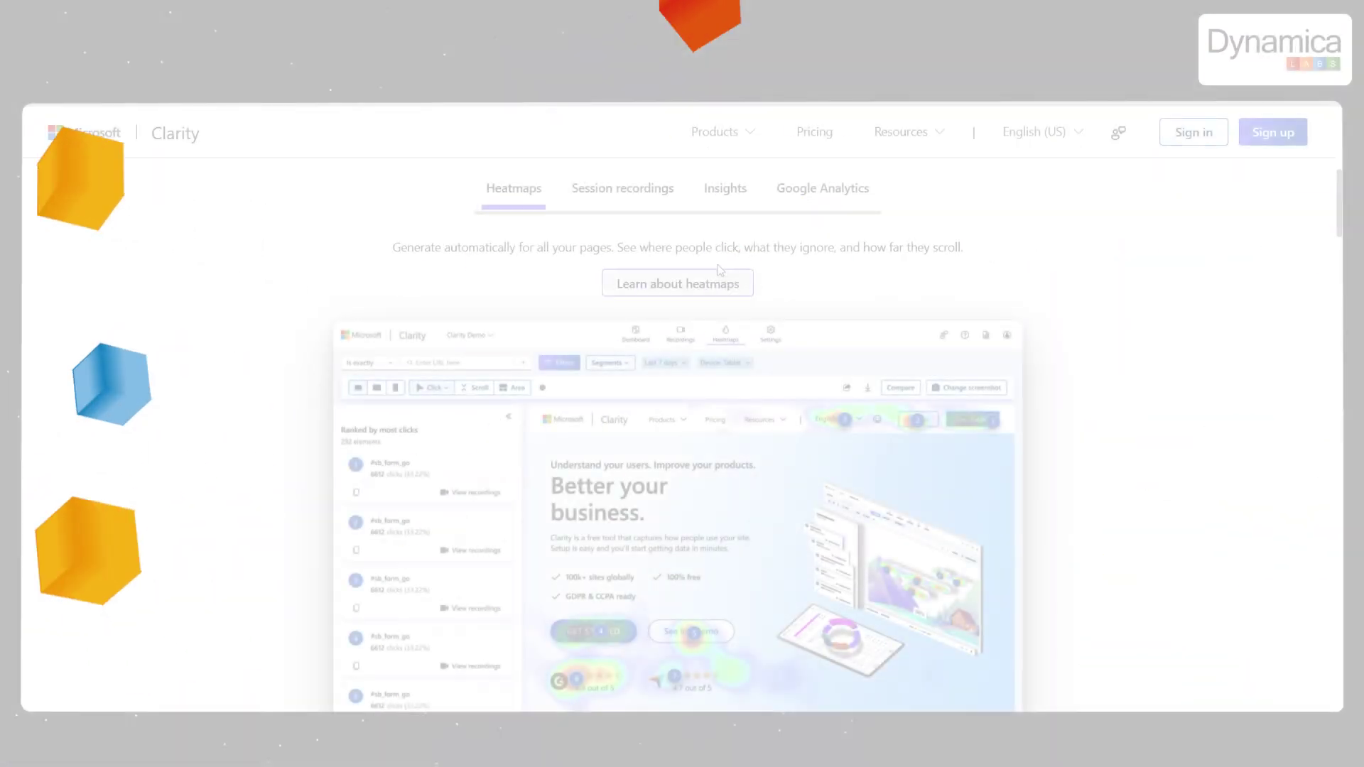
scroll(474, 246, "down", 1)
scroll(486, 258, "up", 1)
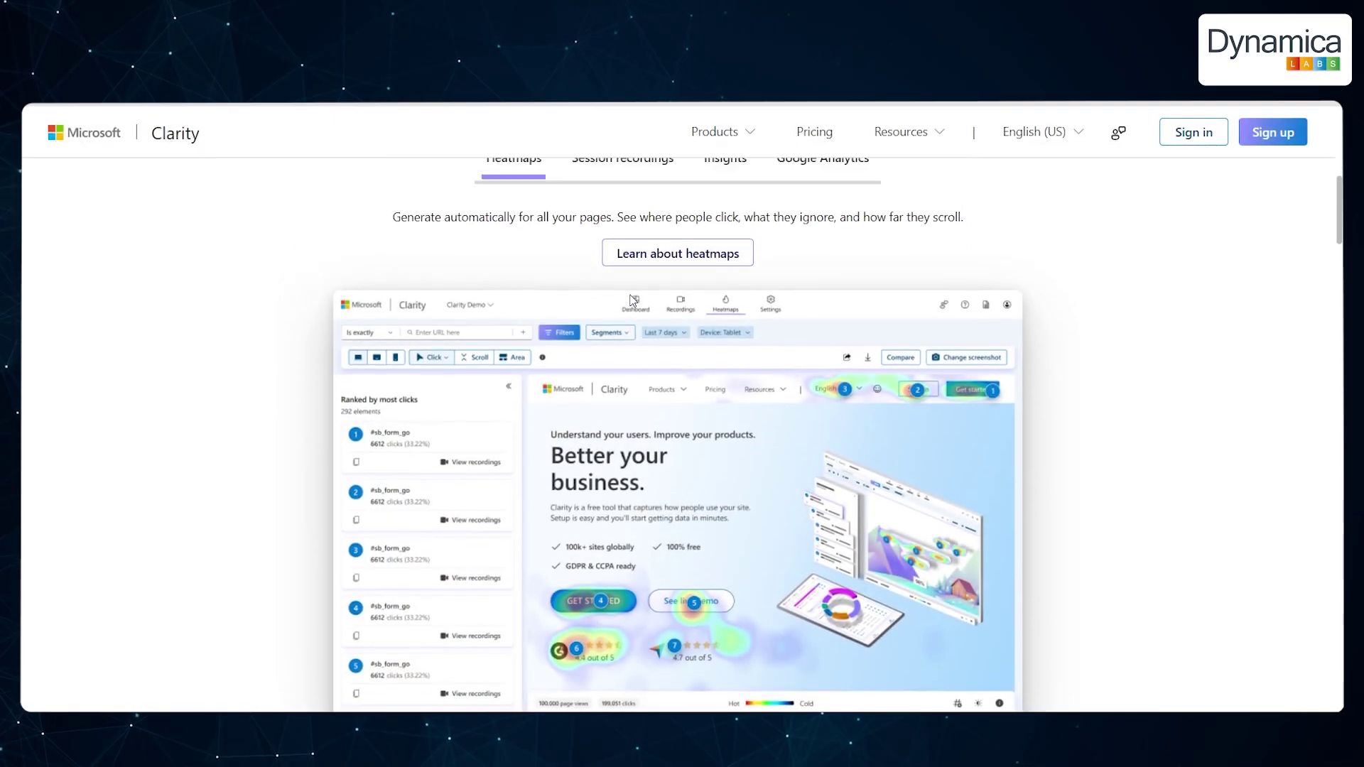
left_click(667, 196)
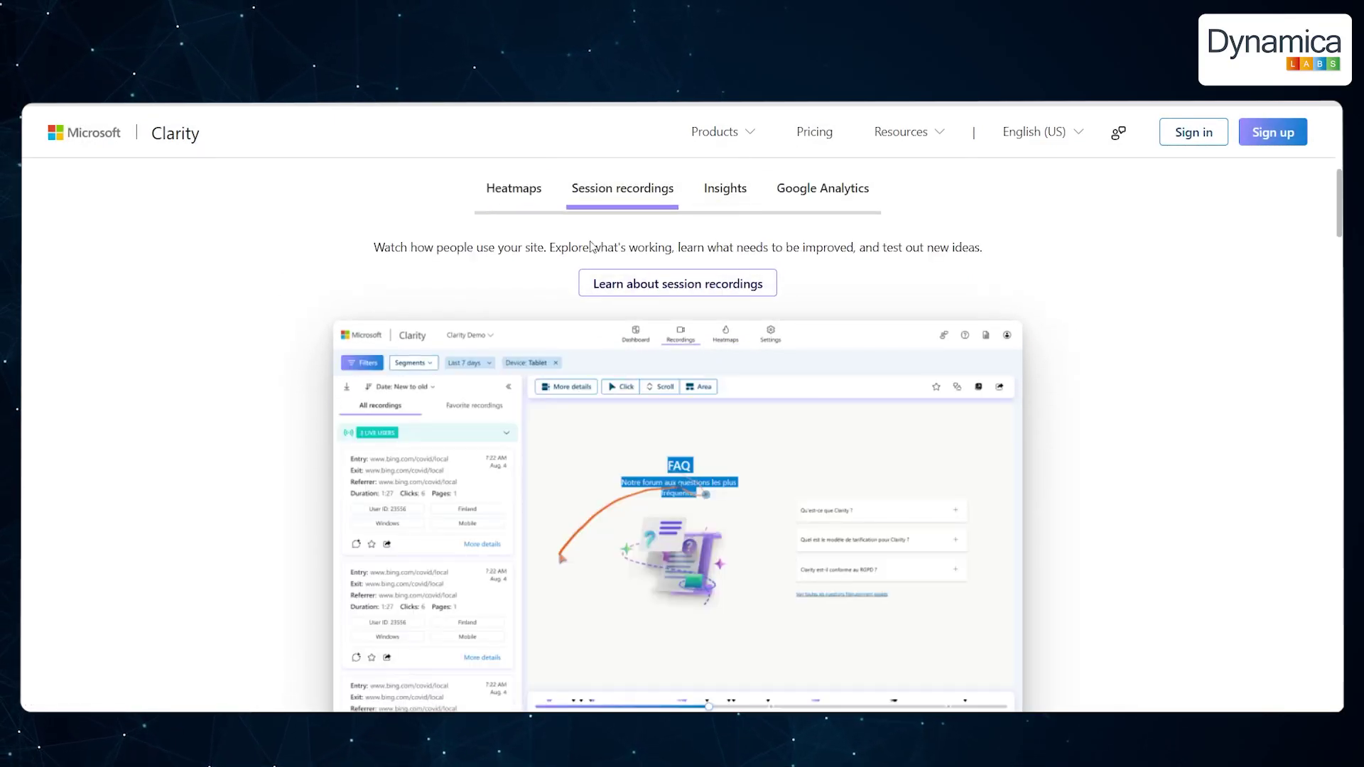
scroll(604, 341, "down", 1)
scroll(703, 273, "up", 2)
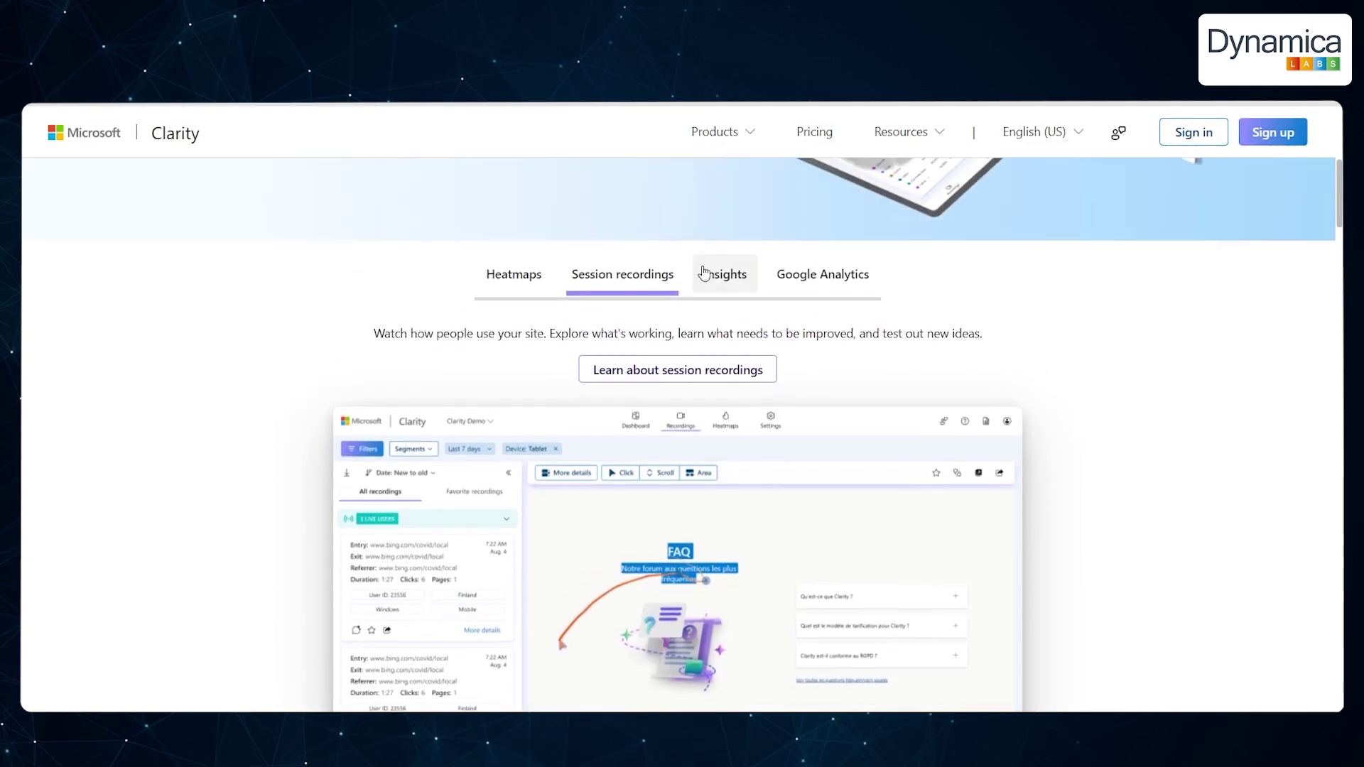
left_click(729, 279)
scroll(785, 368, "down", 4)
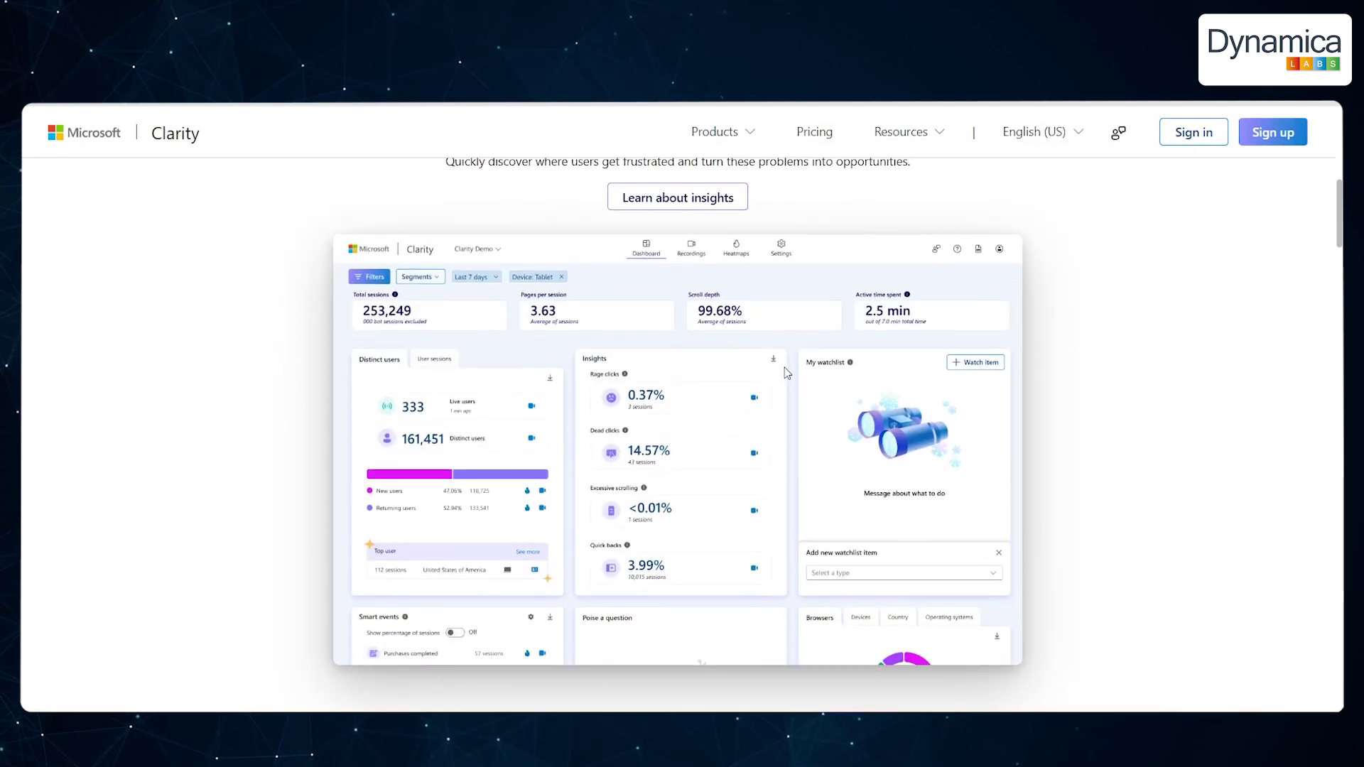
scroll(785, 368, "up", 4)
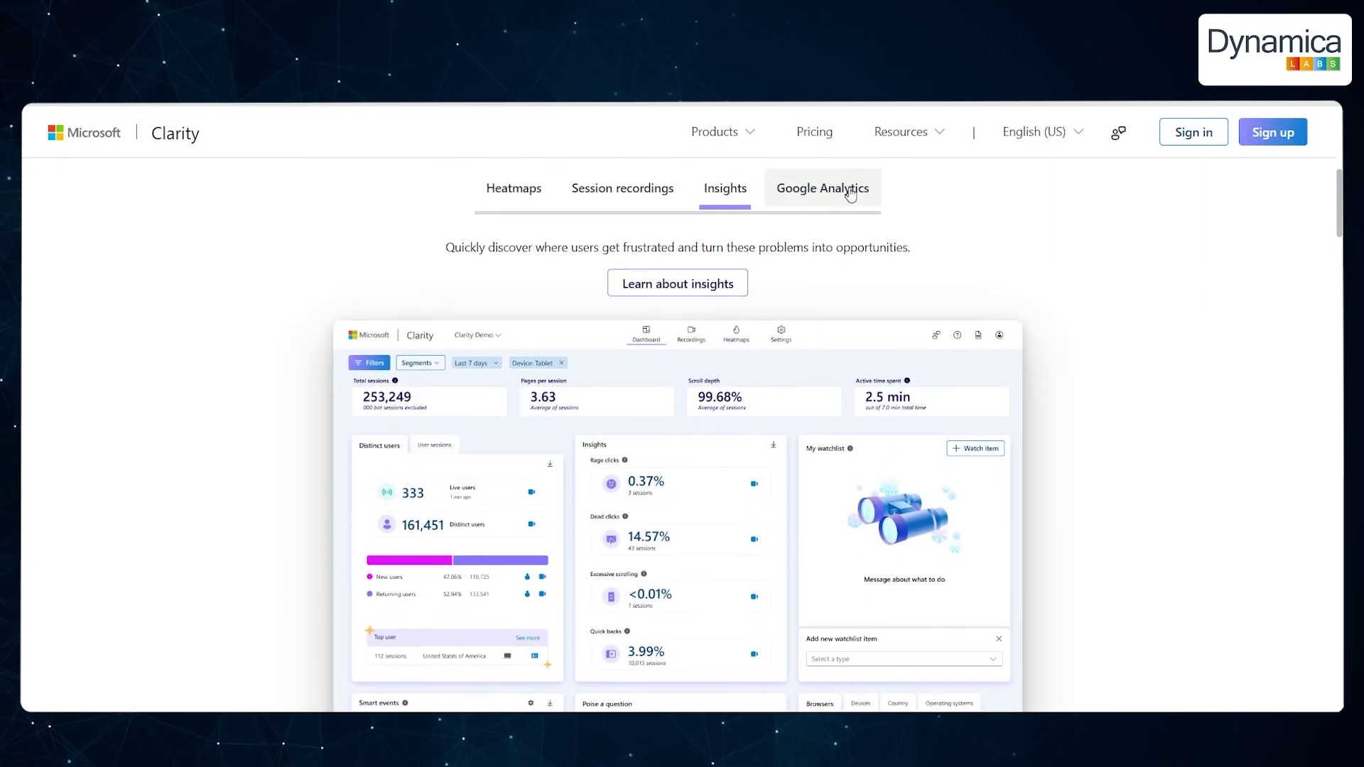
left_click(851, 187)
scroll(723, 259, "down", 1)
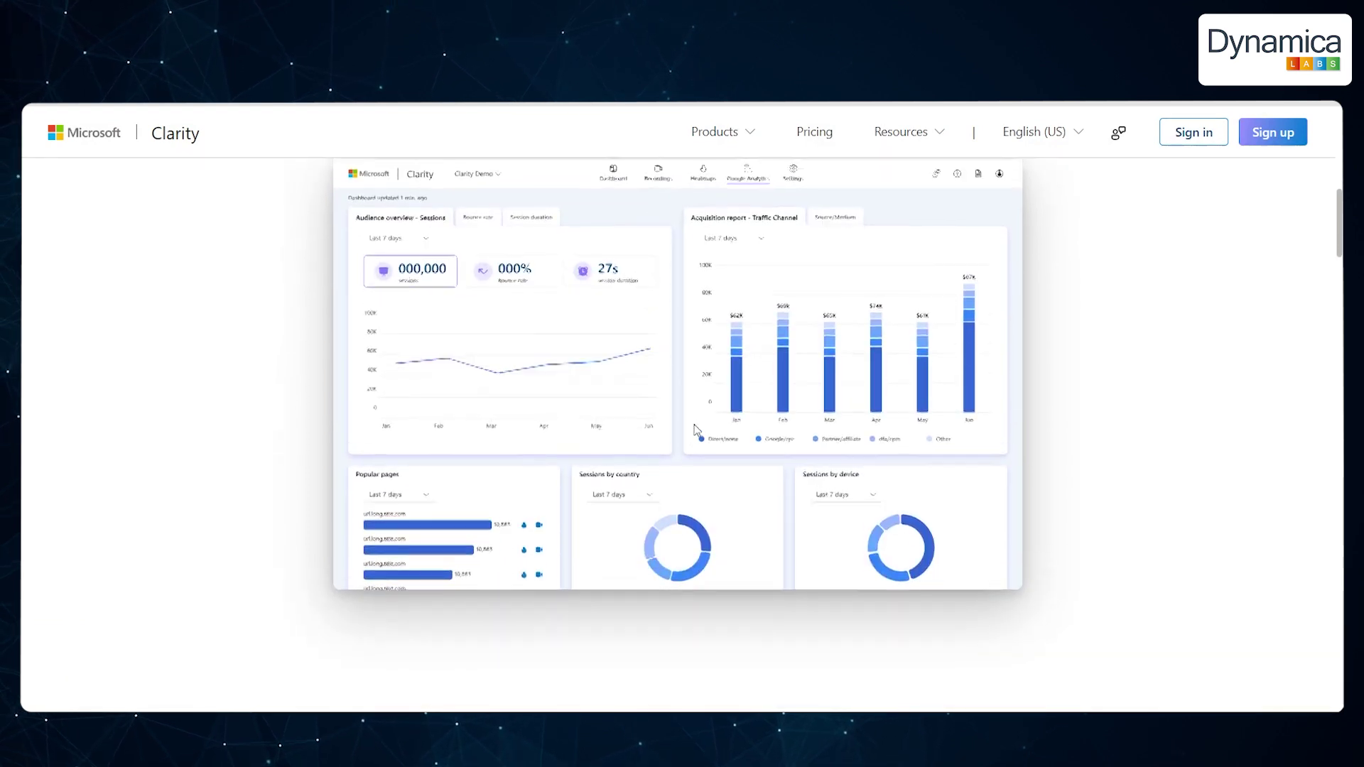
scroll(732, 263, "up", 1)
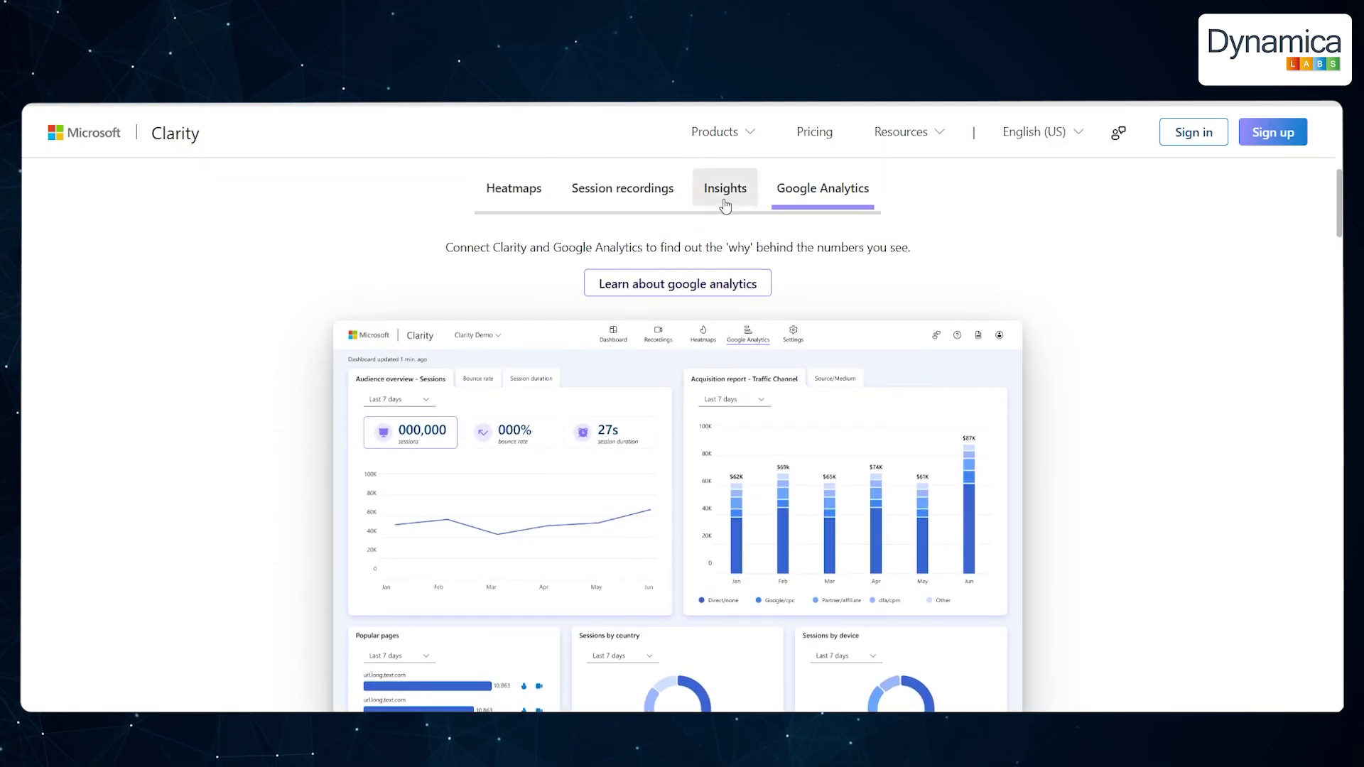
left_click(724, 200)
left_click(610, 202)
left_click(540, 199)
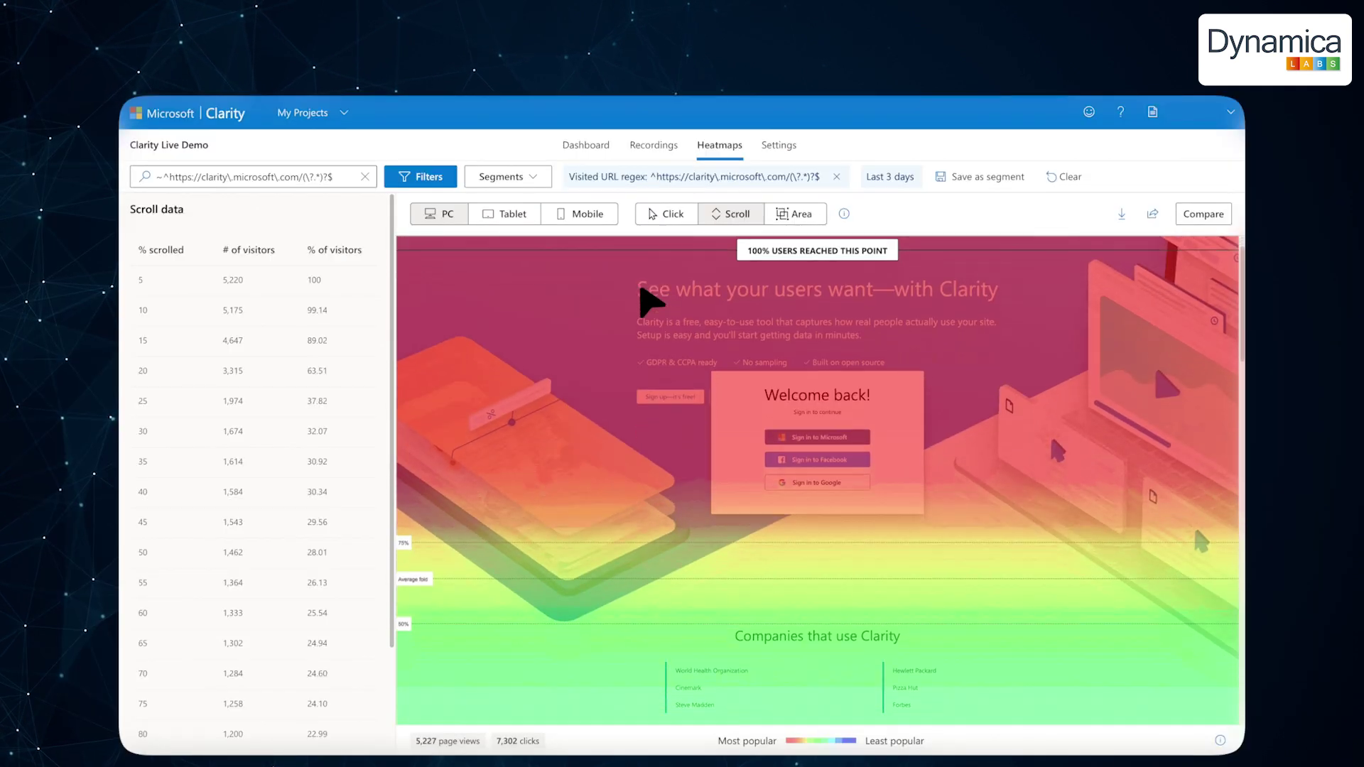
Mark the Welcome back box as its own click area, then compare click and scroll heatmaps
scroll(650, 302, "down", 5)
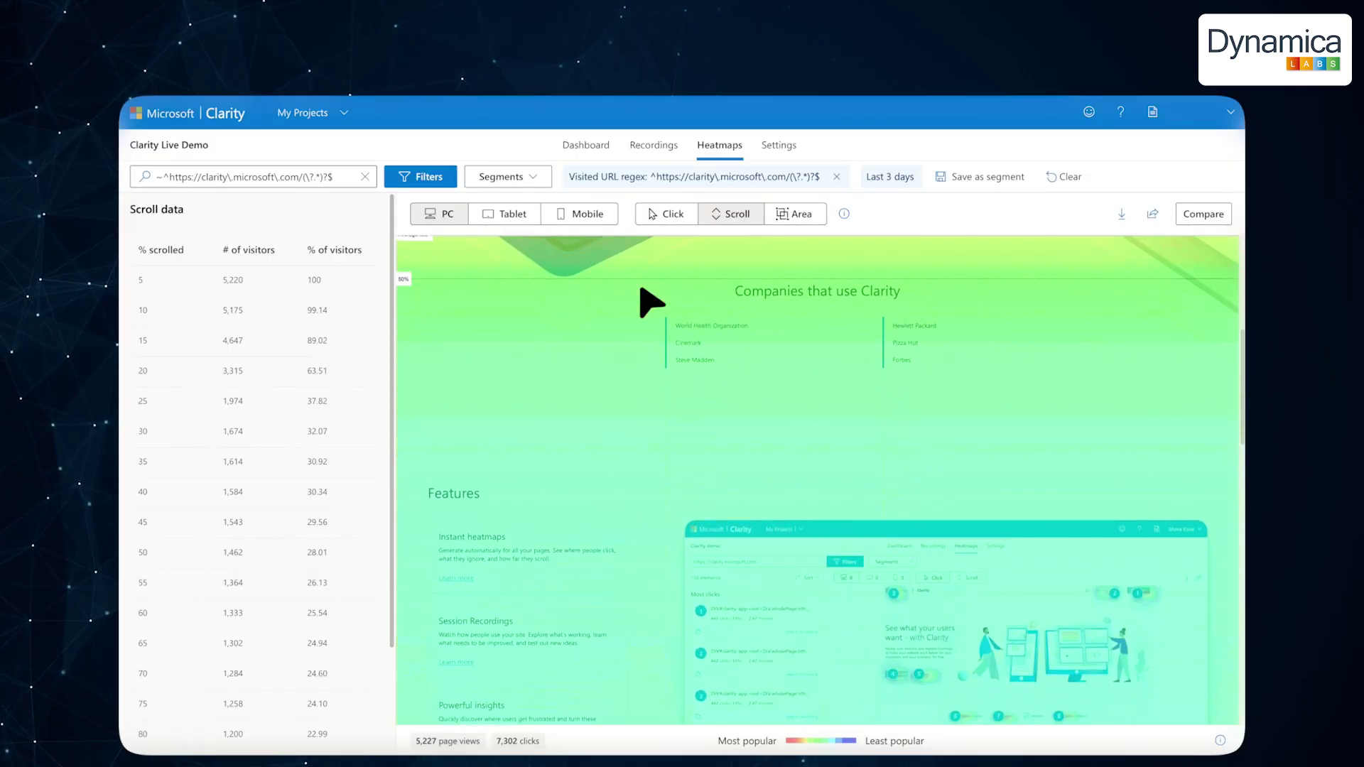
left_click(797, 210)
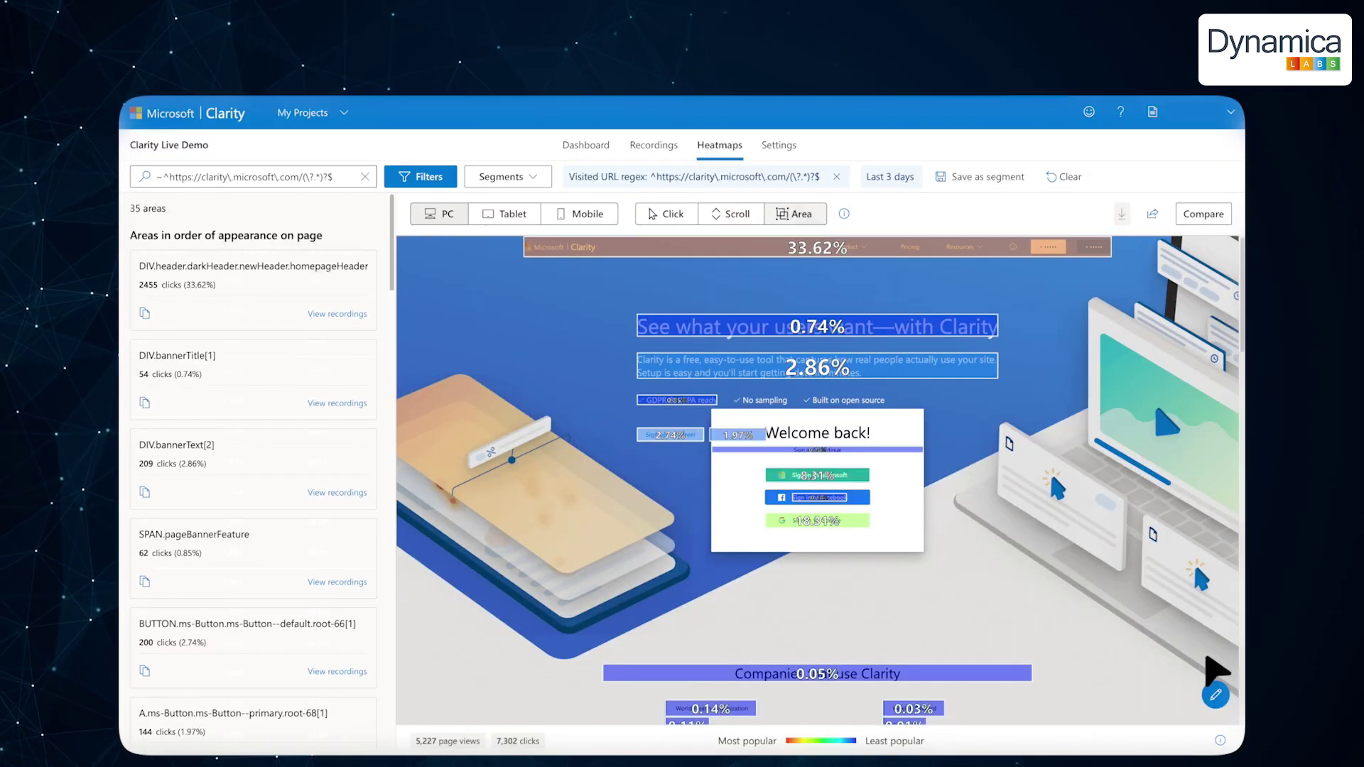
left_click(1214, 689)
left_click(908, 530)
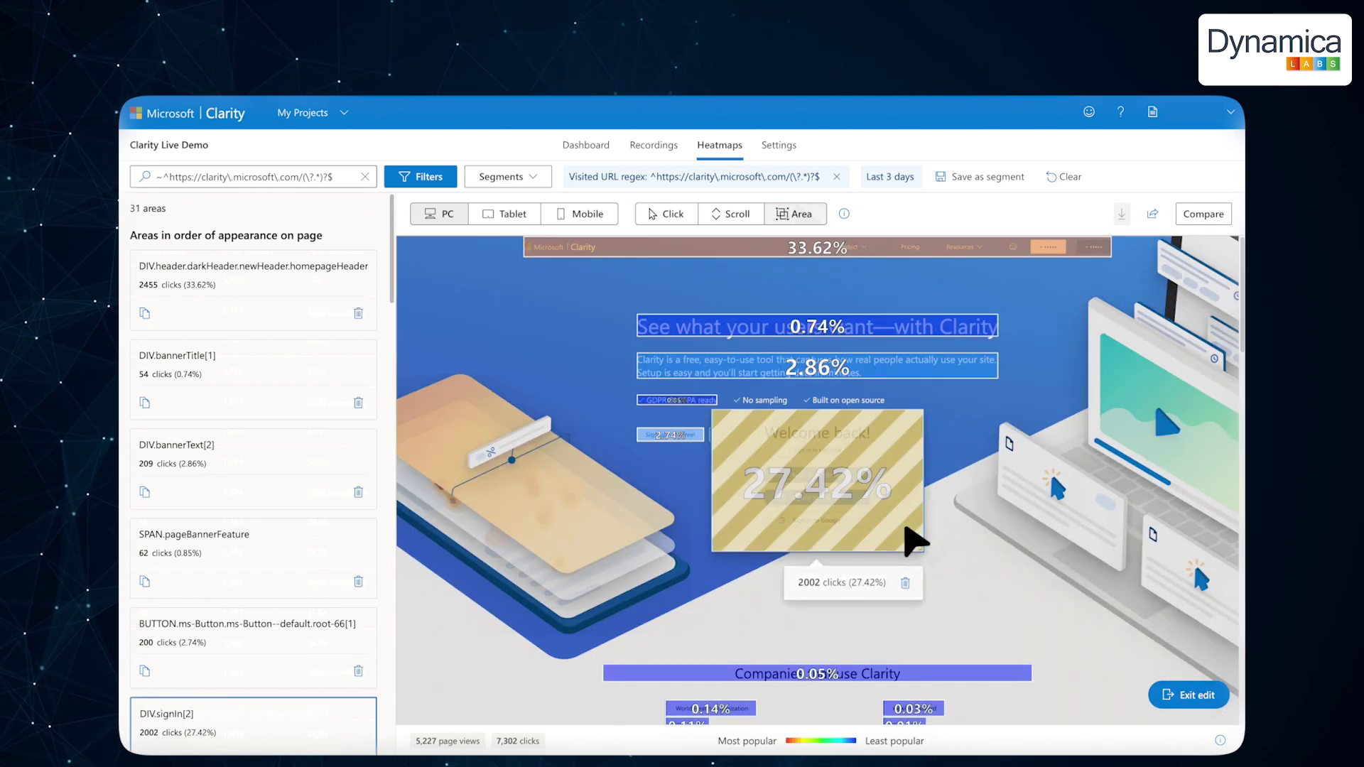
left_click(664, 213)
left_click(739, 214)
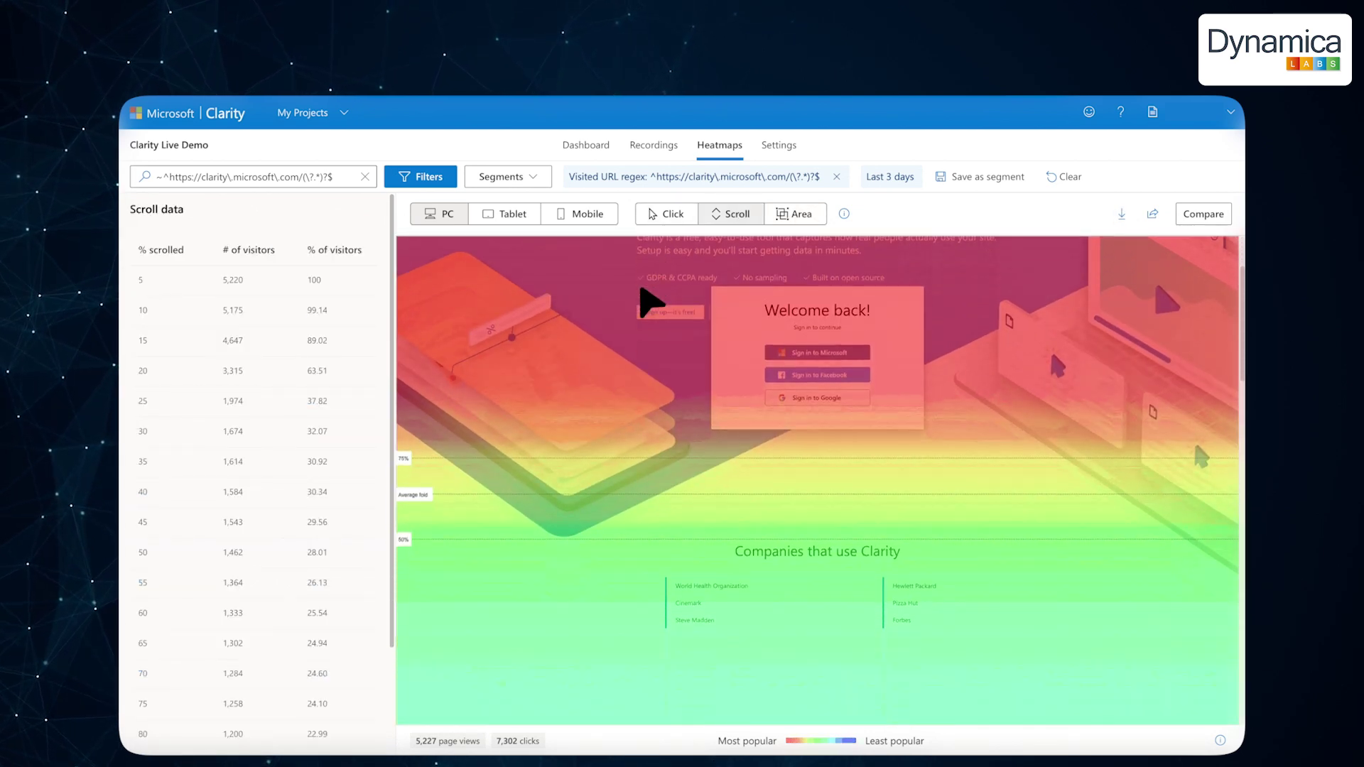
Redefine the Welcome back sign-in box as a separate area with its 27.42% click share
scroll(642, 291, "down", 5)
scroll(650, 302, "down", 1)
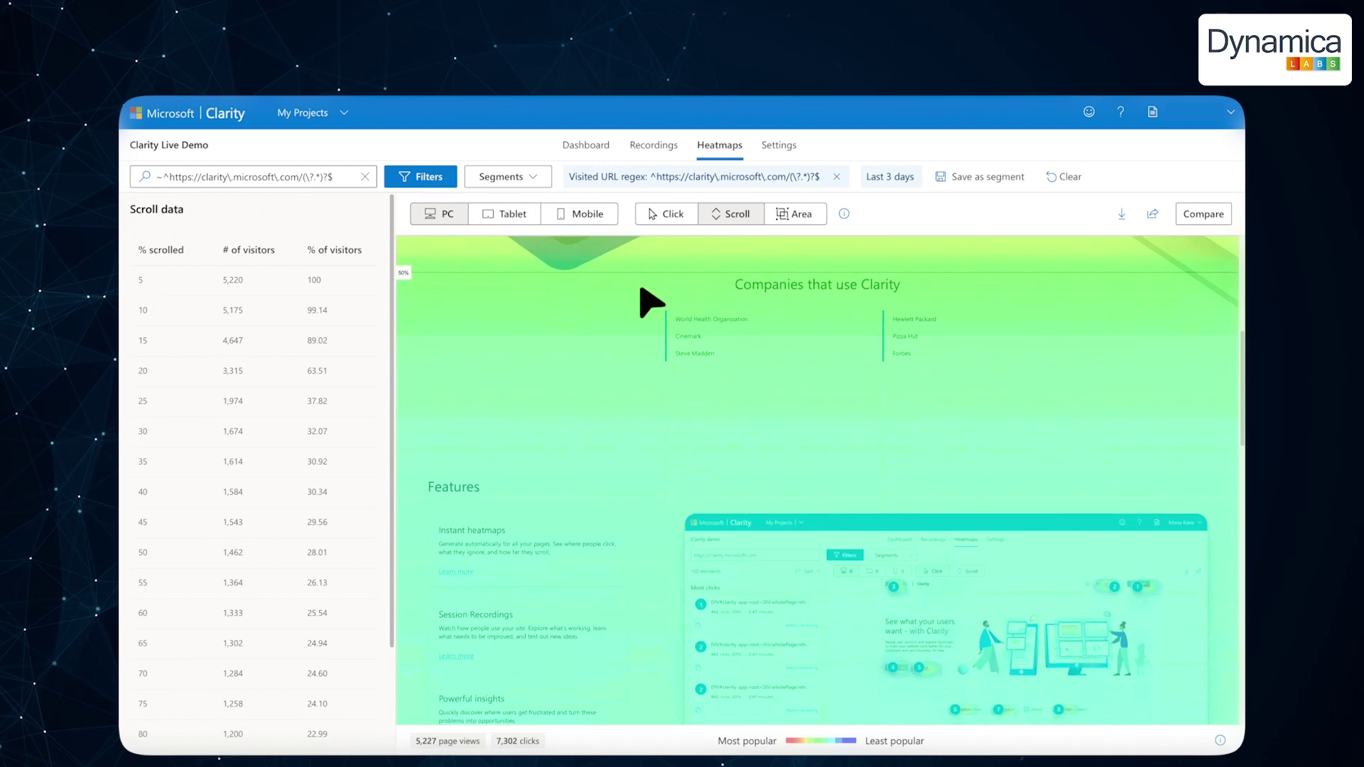
left_click(796, 211)
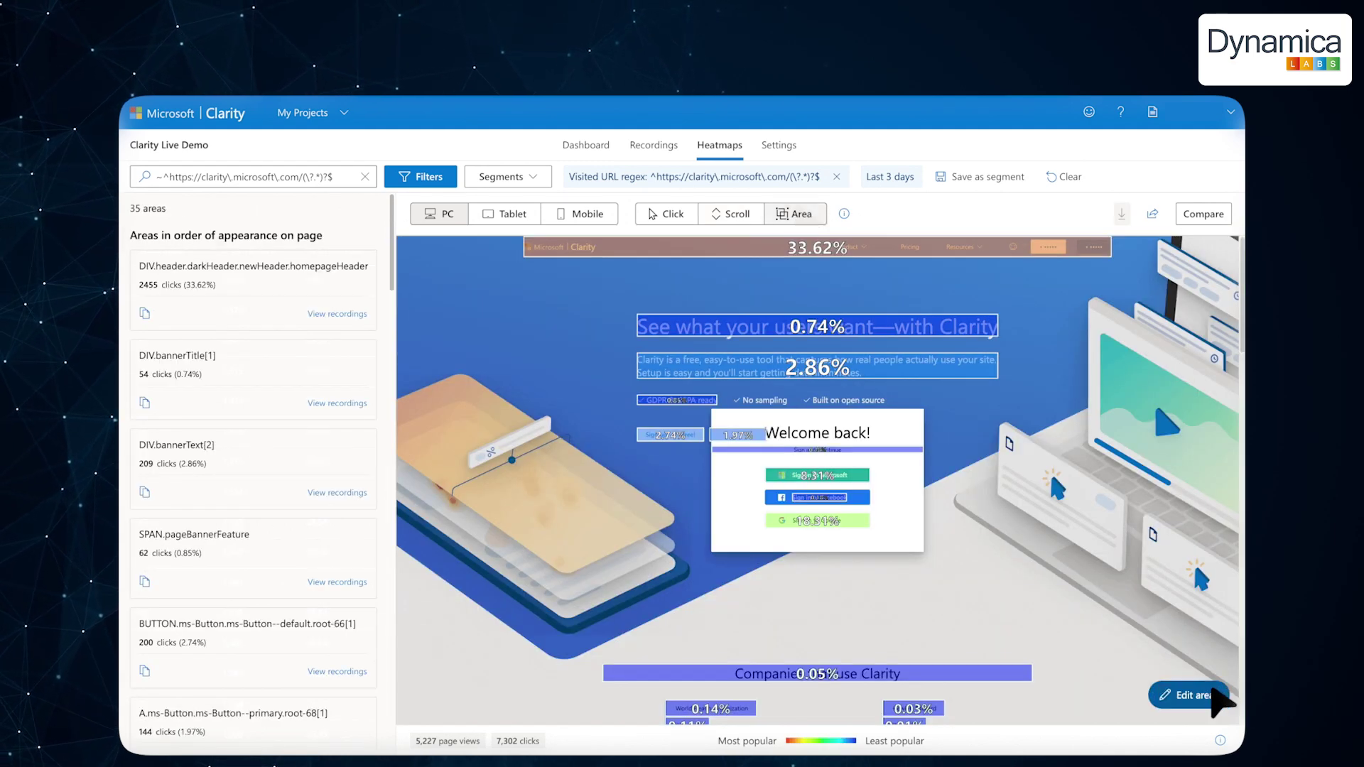
left_click(1209, 689)
left_click(909, 535)
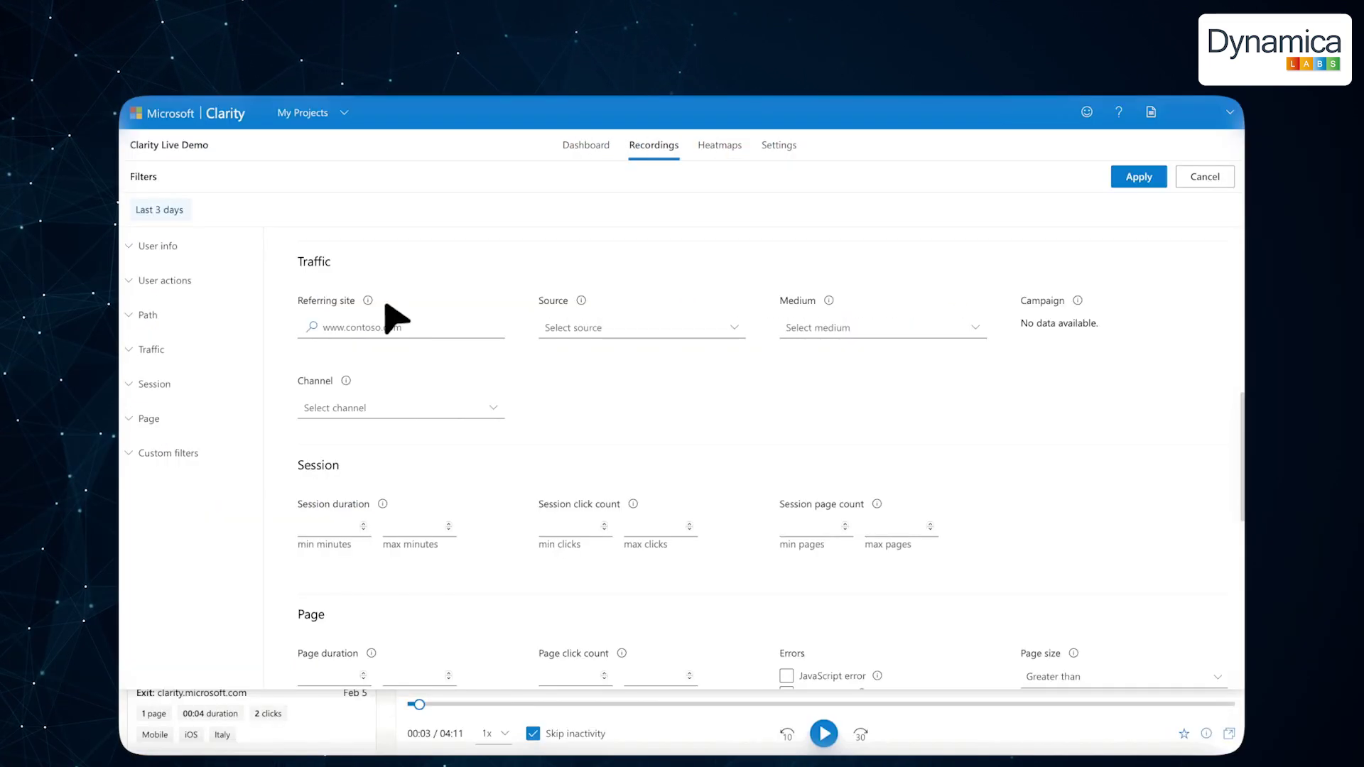
Open the filters for recorded sessions
scroll(388, 306, "down", 3)
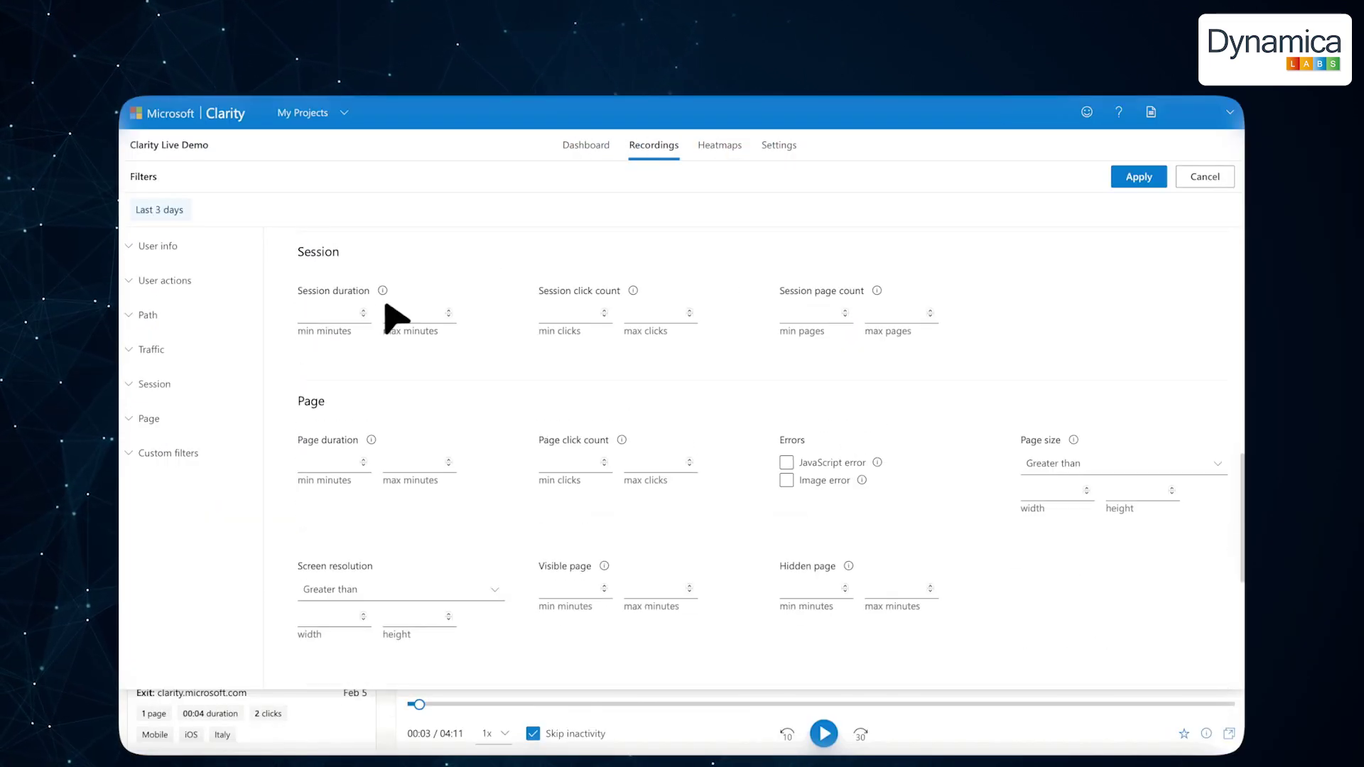
scroll(389, 317, "down", 4)
scroll(395, 317, "down", 1)
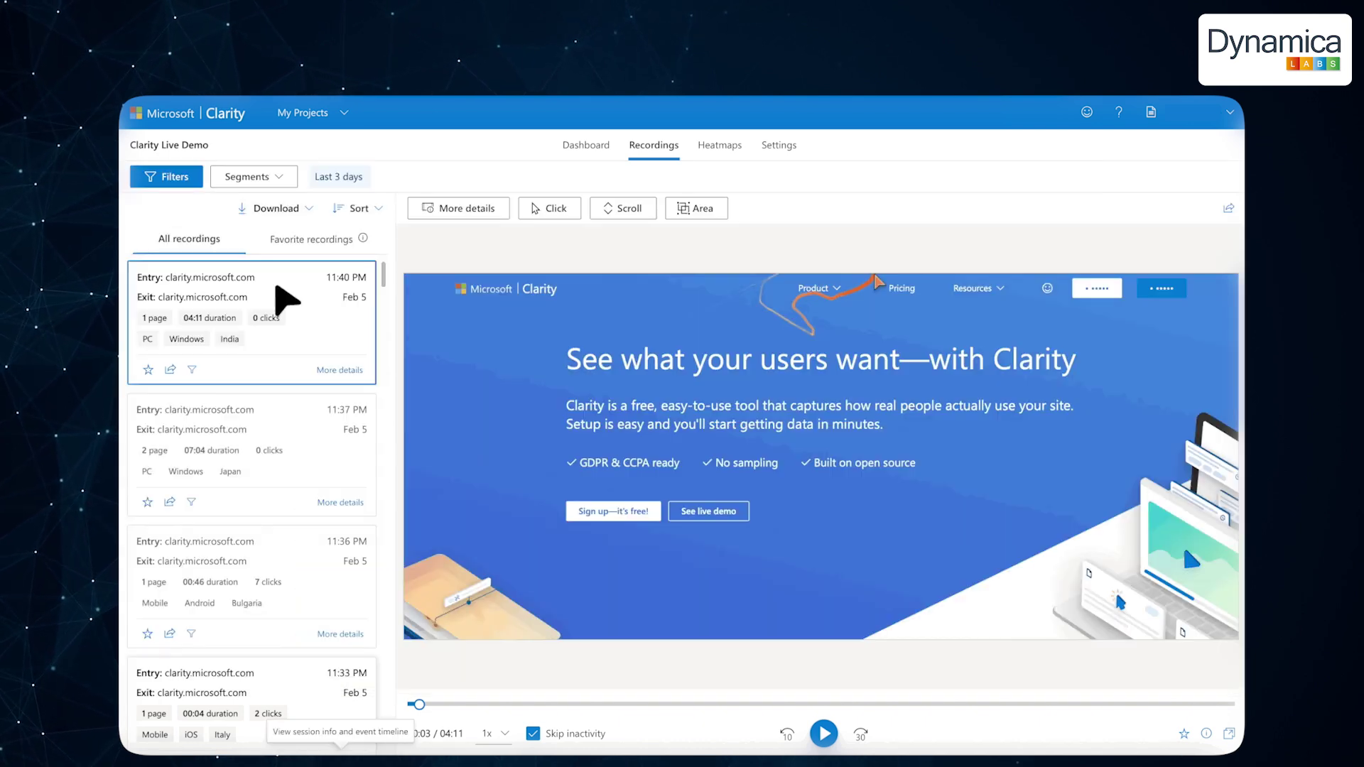
left_click(177, 178)
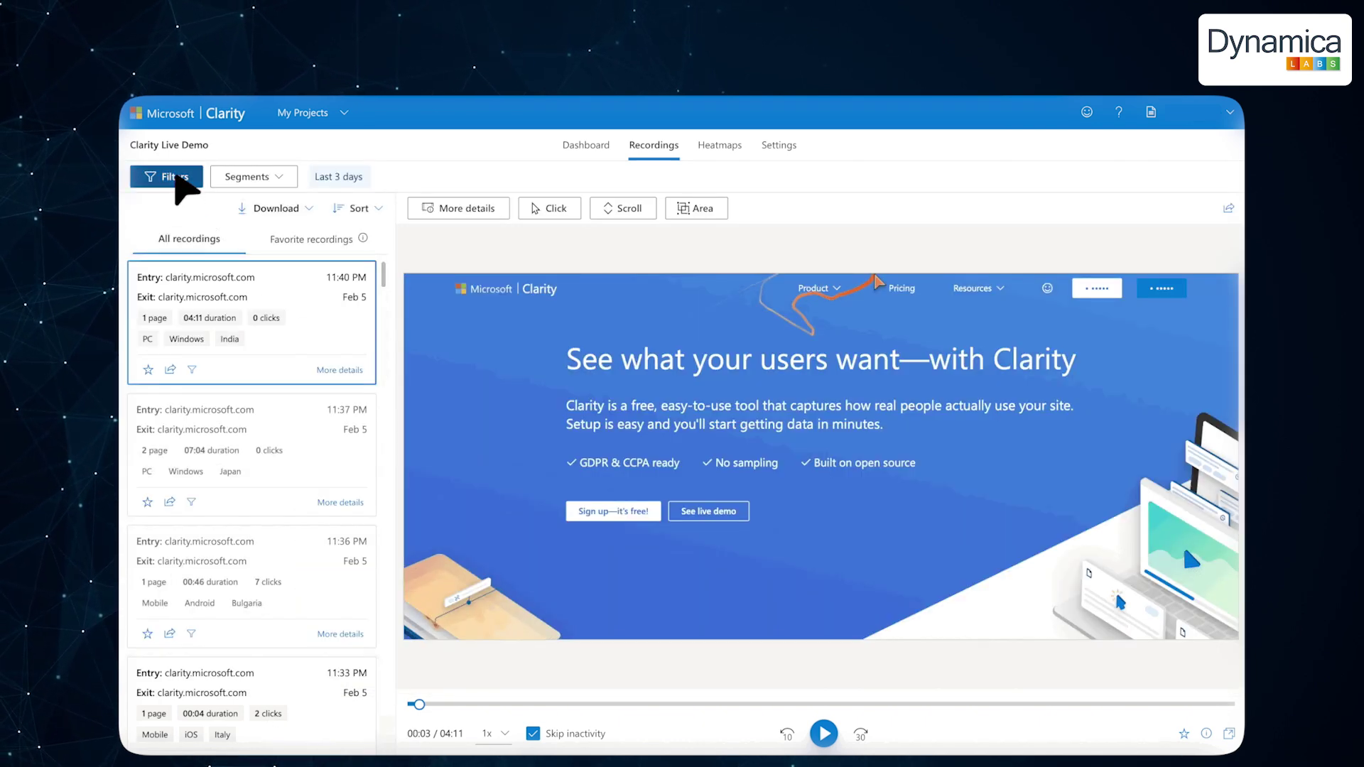
scroll(395, 315, "down", 6)
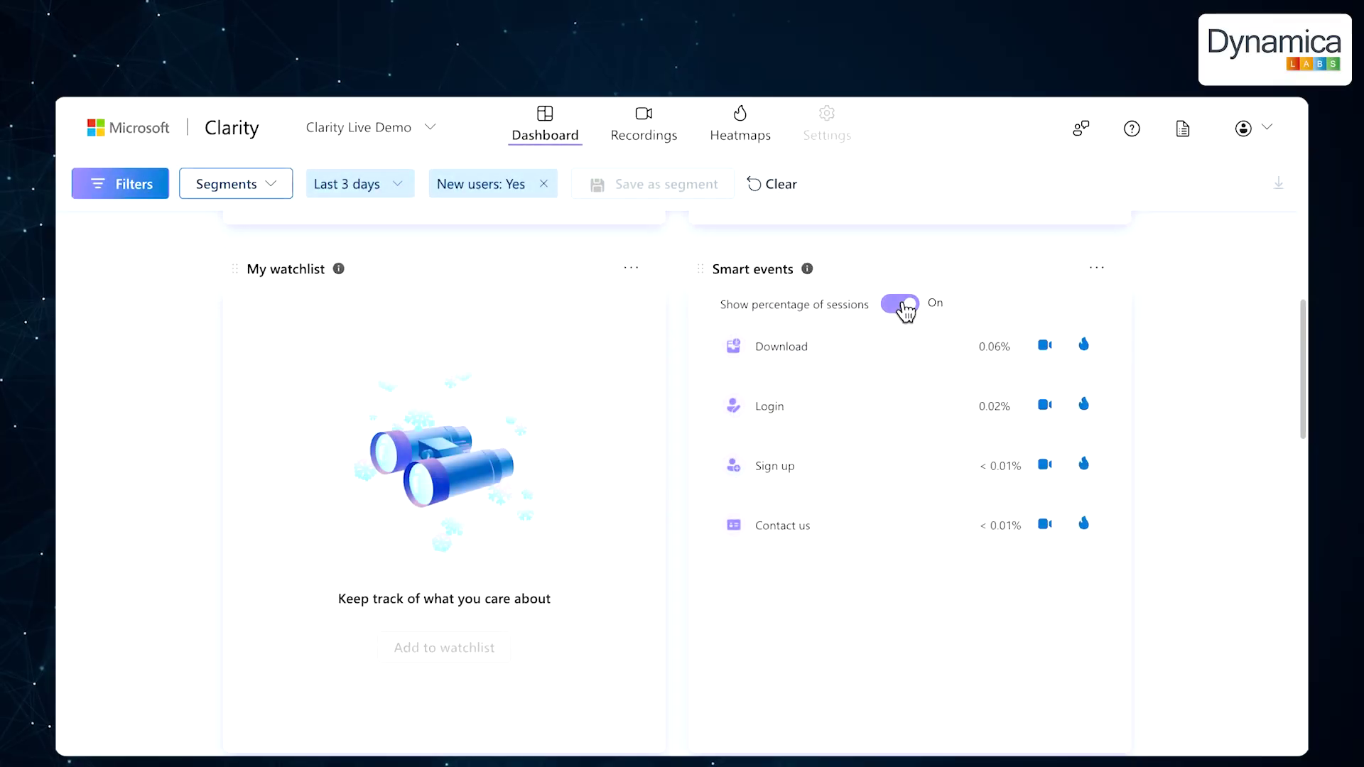
Break down the demo's traffic by channel, campaign and source
scroll(898, 316, "down", 7)
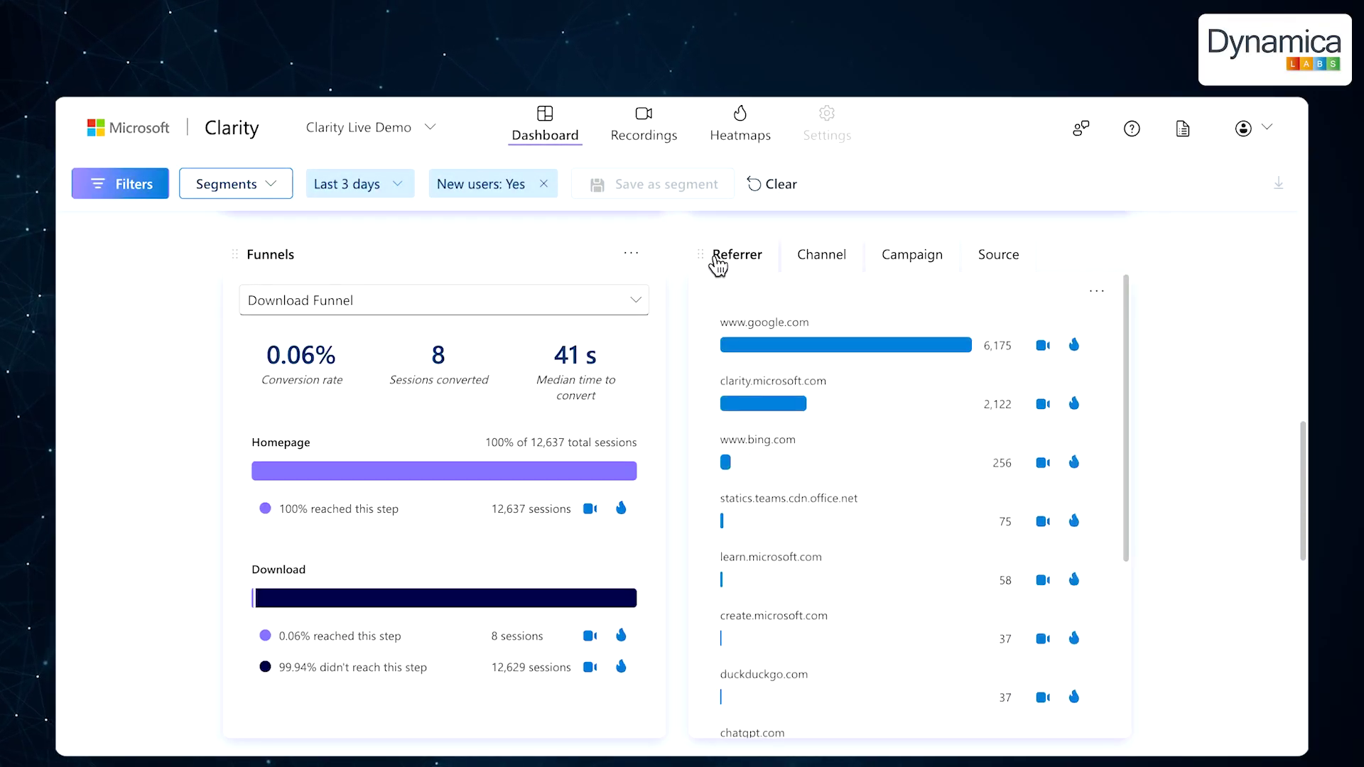
left_click(835, 260)
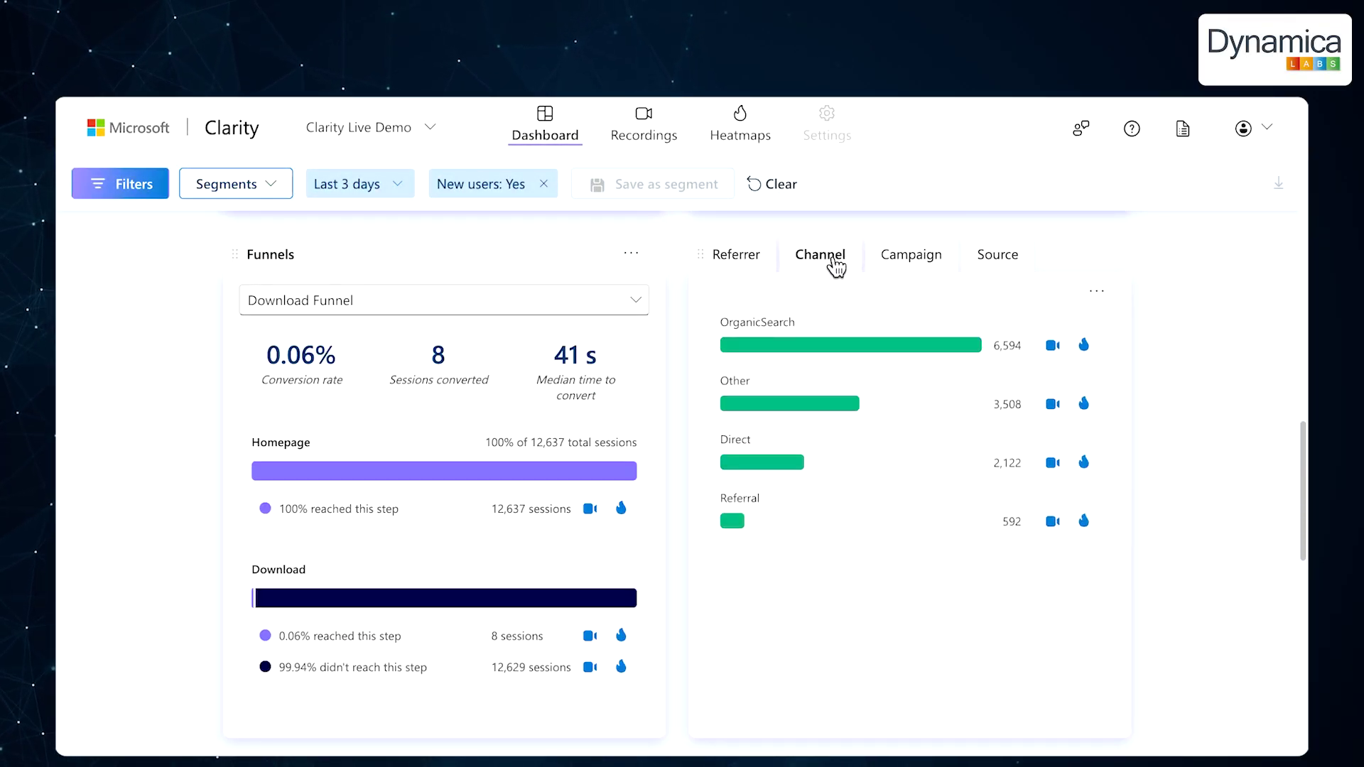
left_click(894, 256)
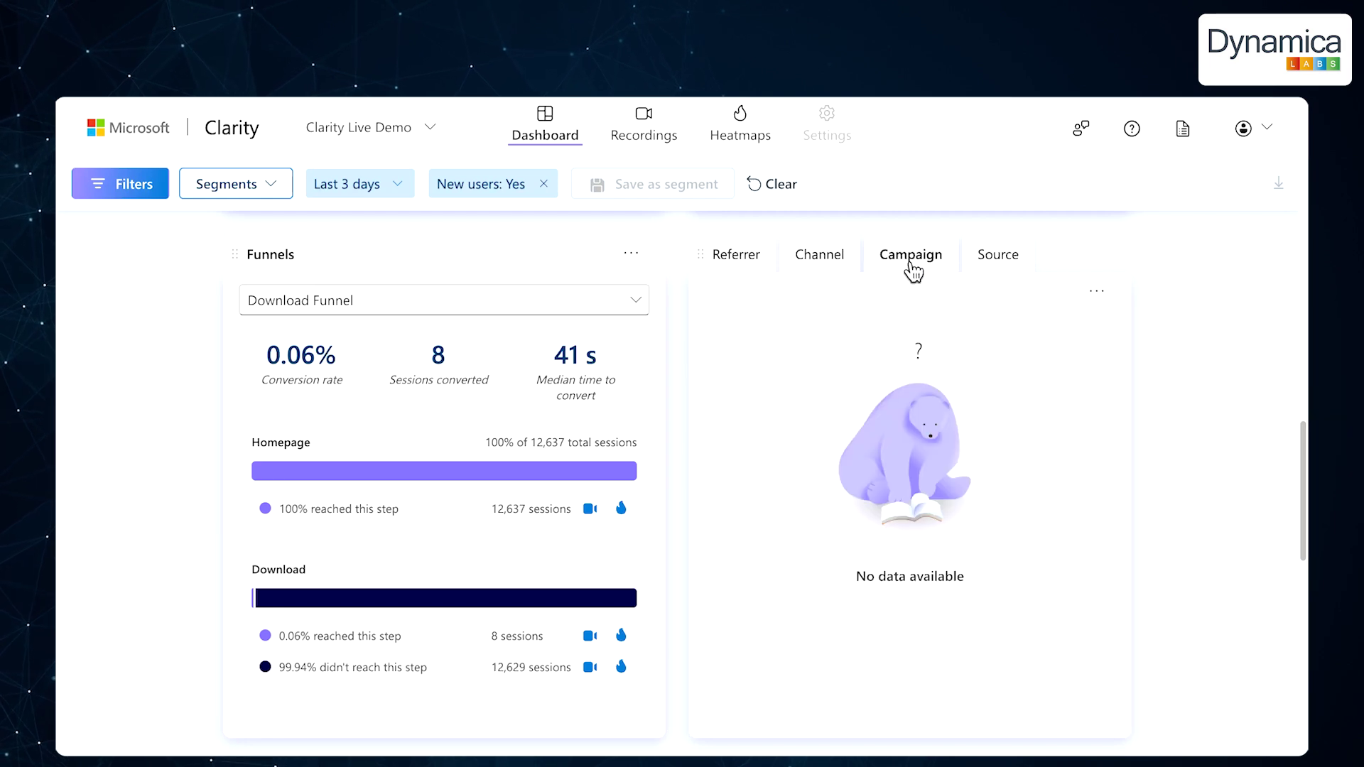
left_click(986, 259)
scroll(488, 346, "down", 7)
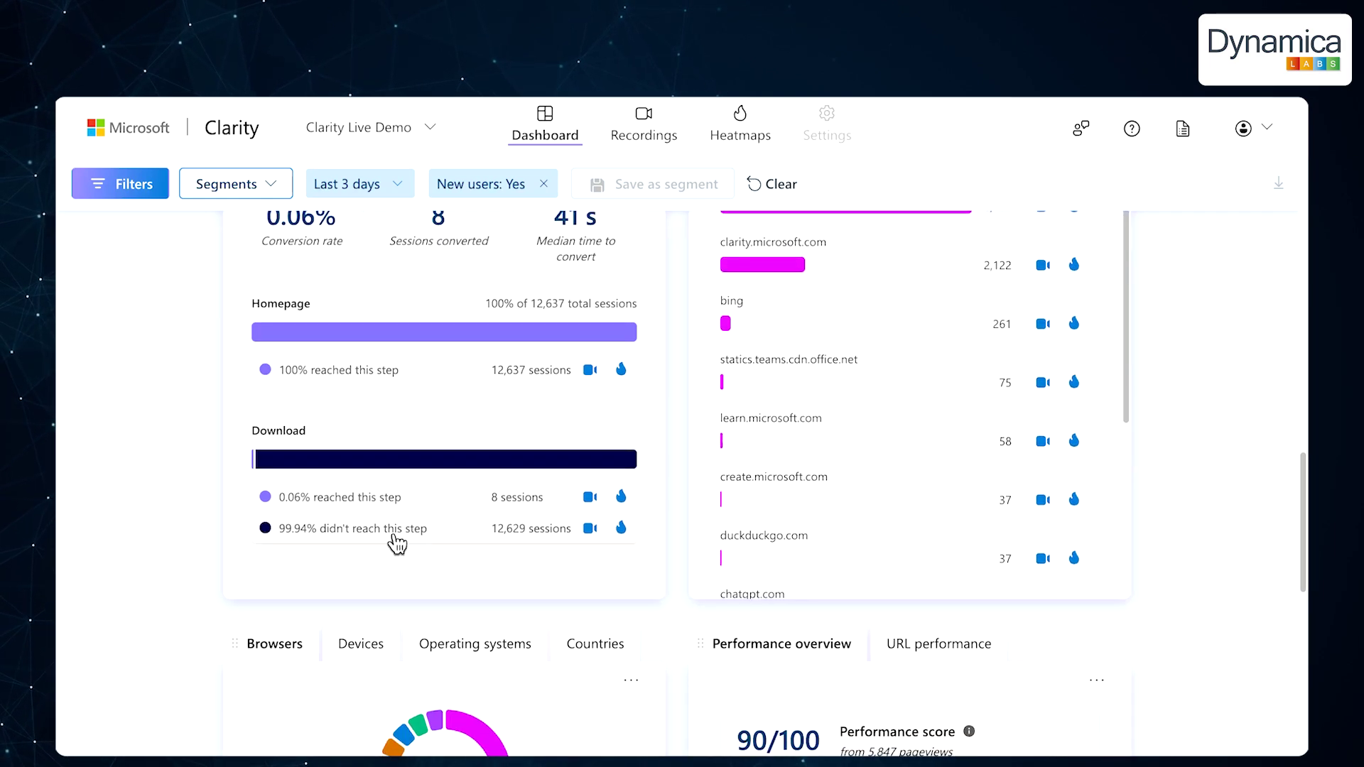
Break down sessions by device, operating system and country, then show per-URL performance scores
mouse_move(387, 454)
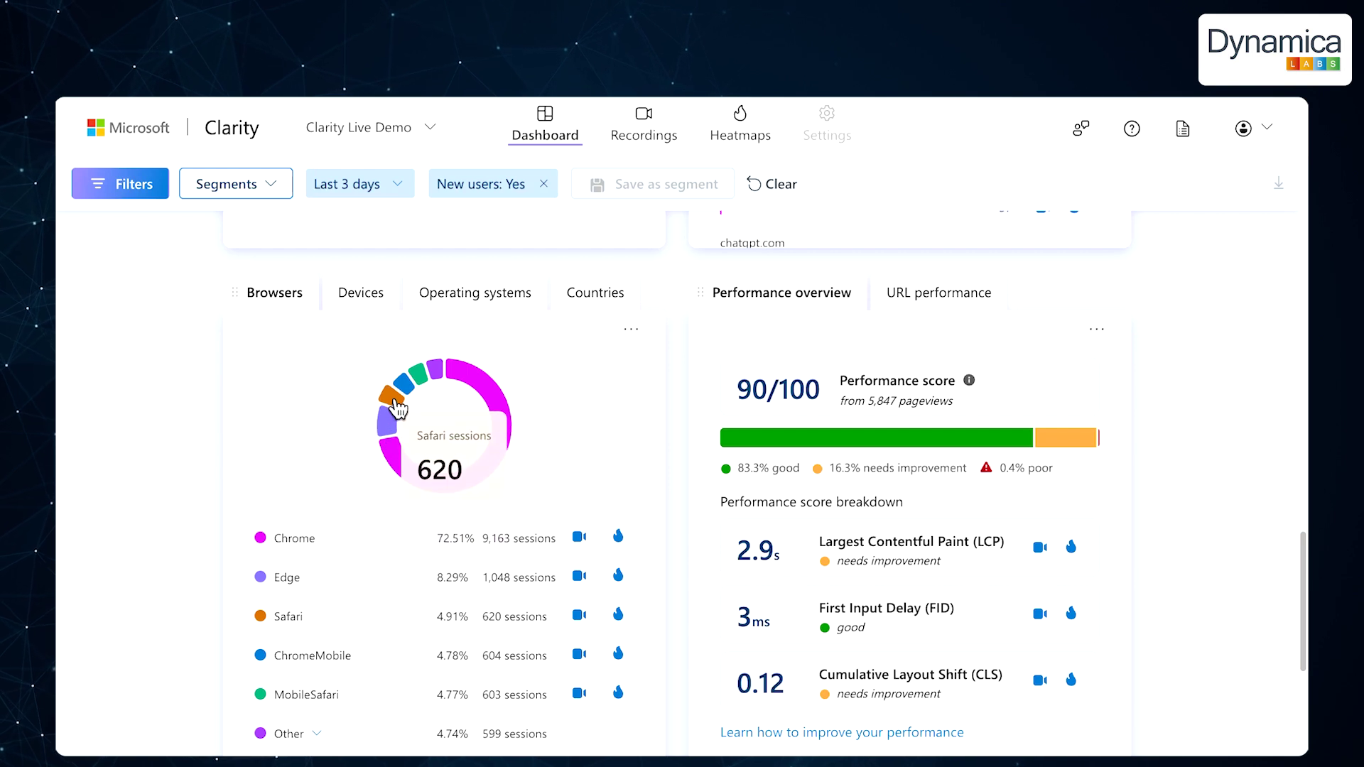
mouse_move(426, 379)
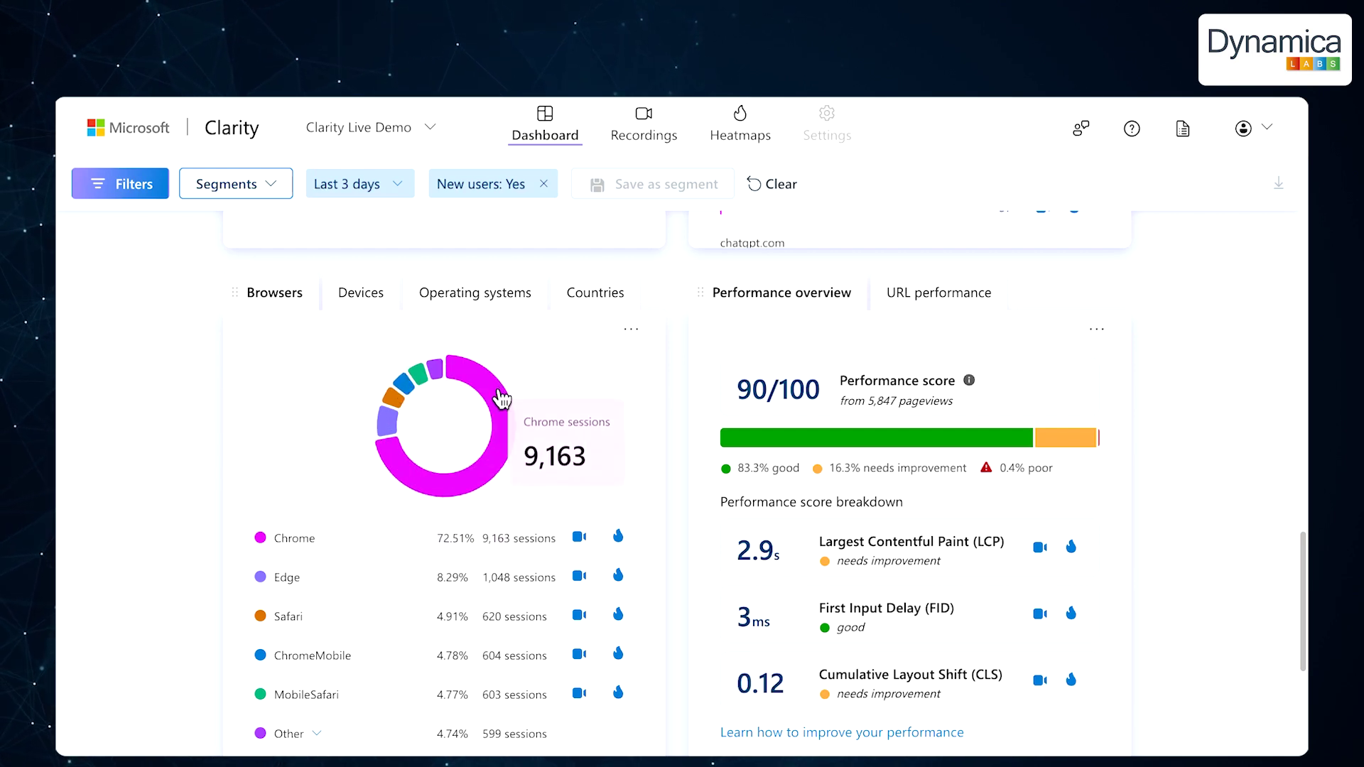
left_click(346, 302)
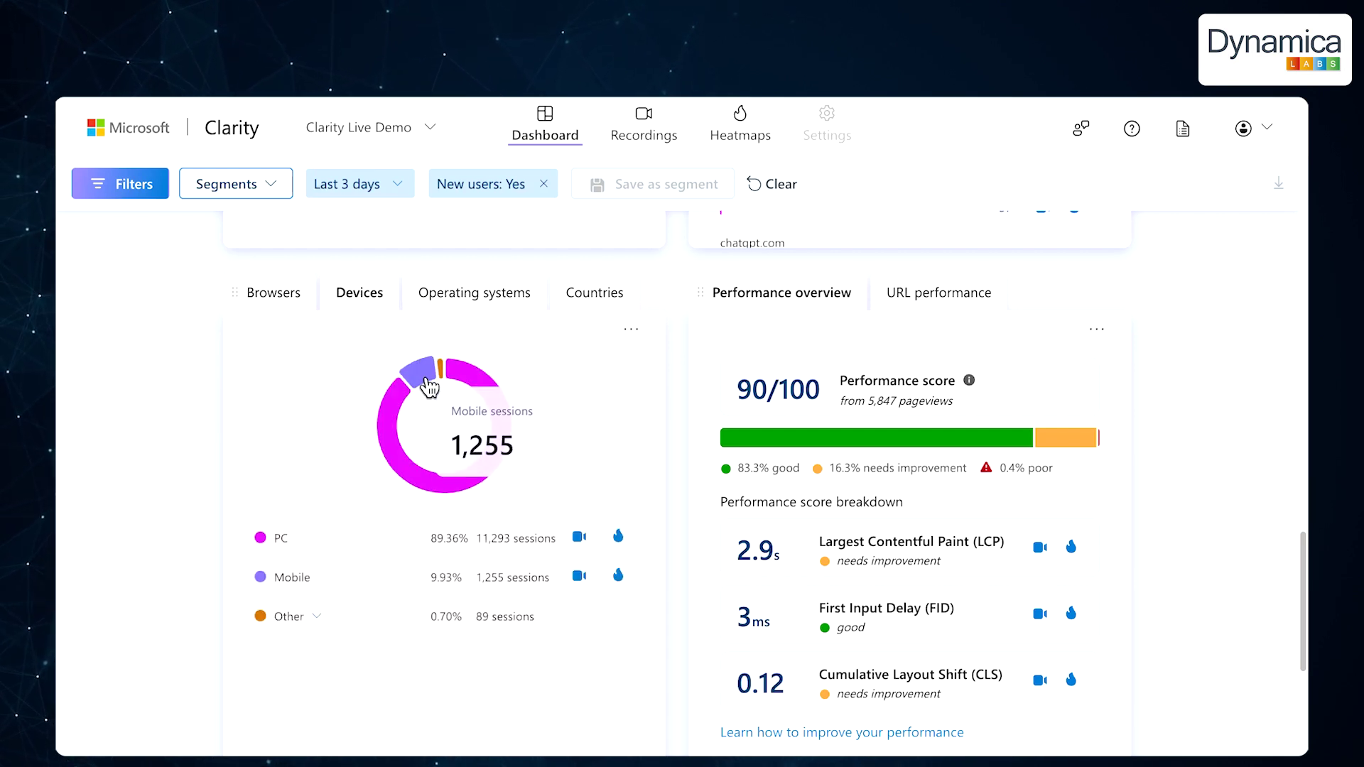
mouse_move(448, 379)
left_click(514, 304)
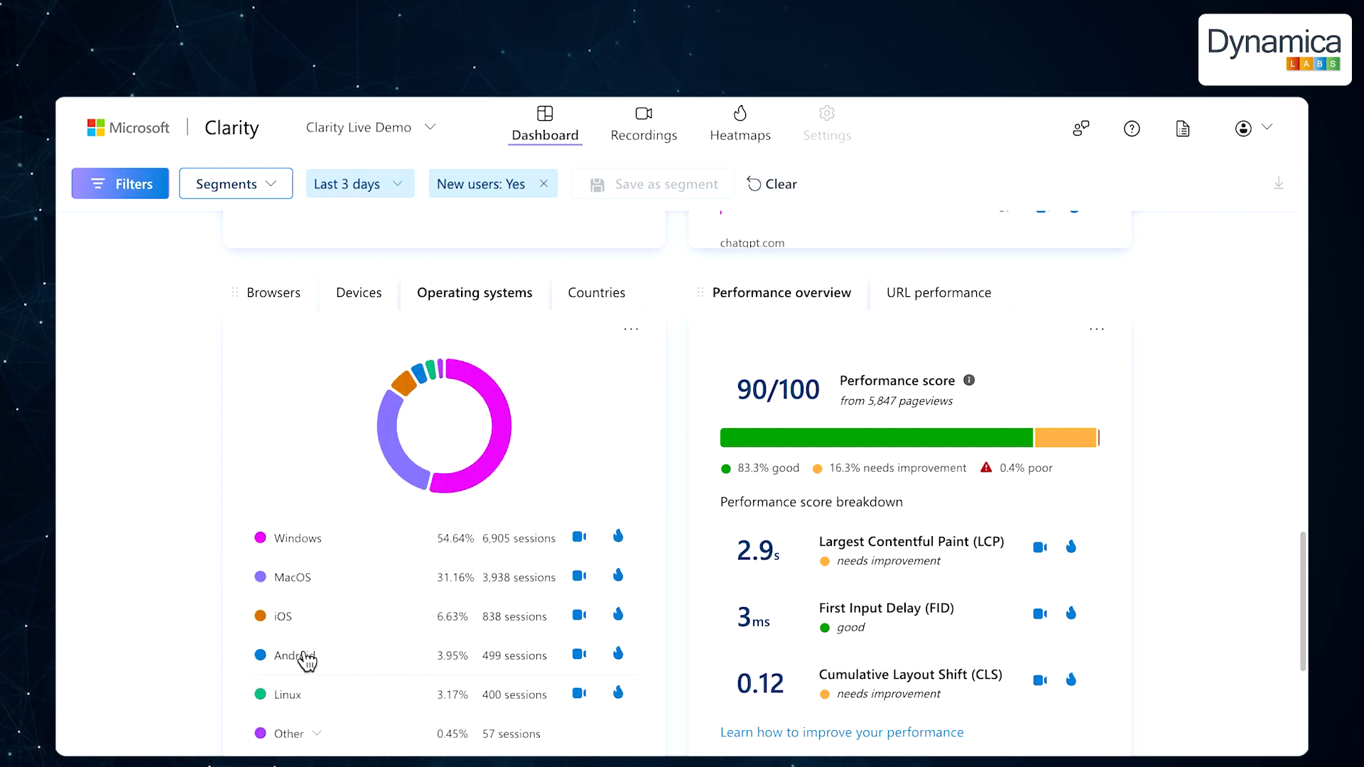
left_click(590, 293)
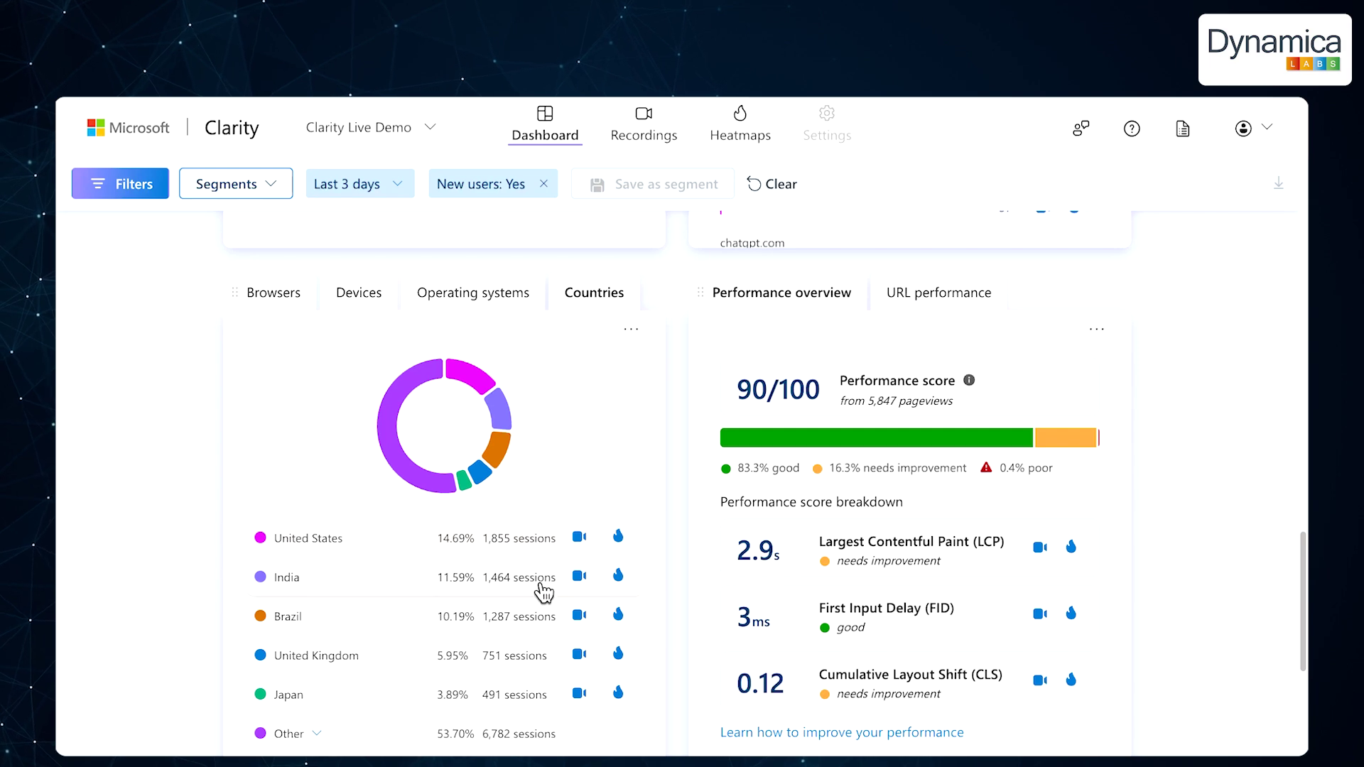
left_click(910, 296)
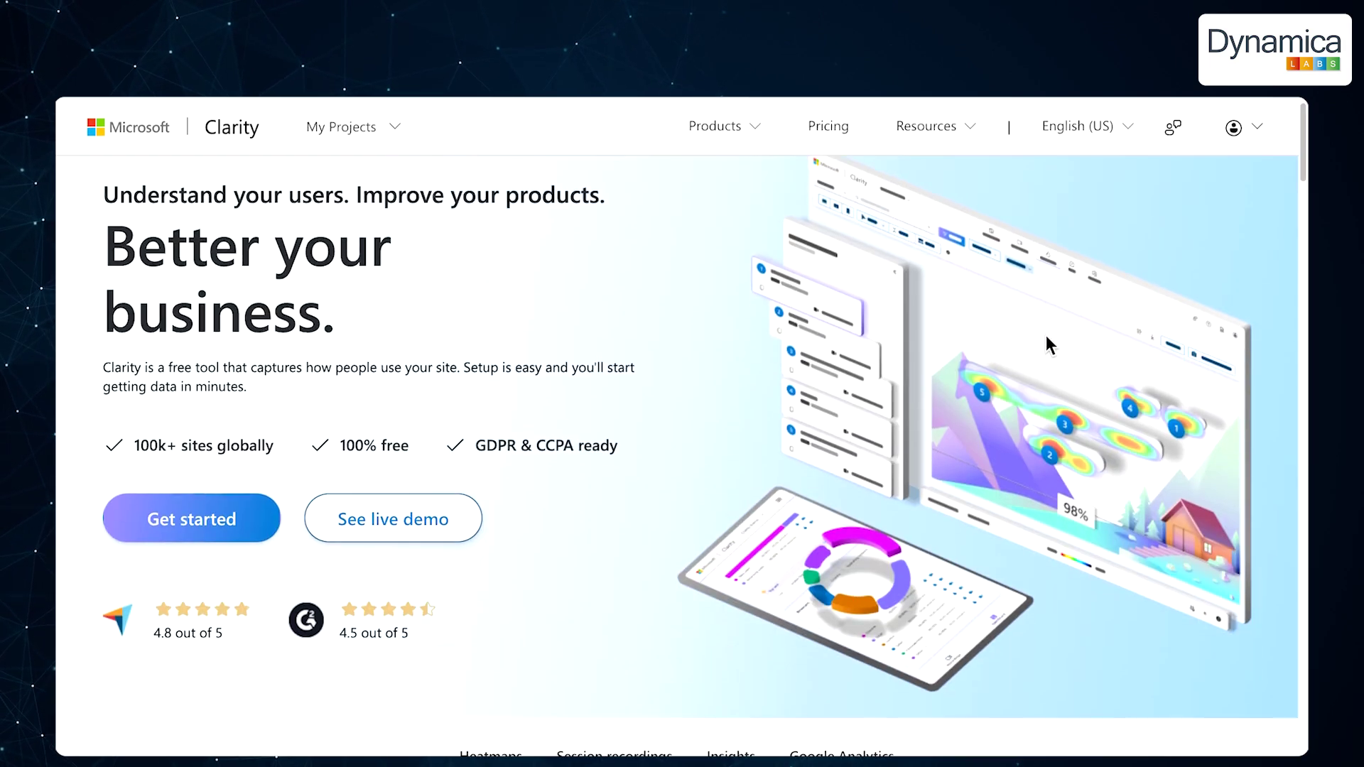
Read the Google Analytics connection section on the Clarity site
scroll(1046, 336, "down", 8)
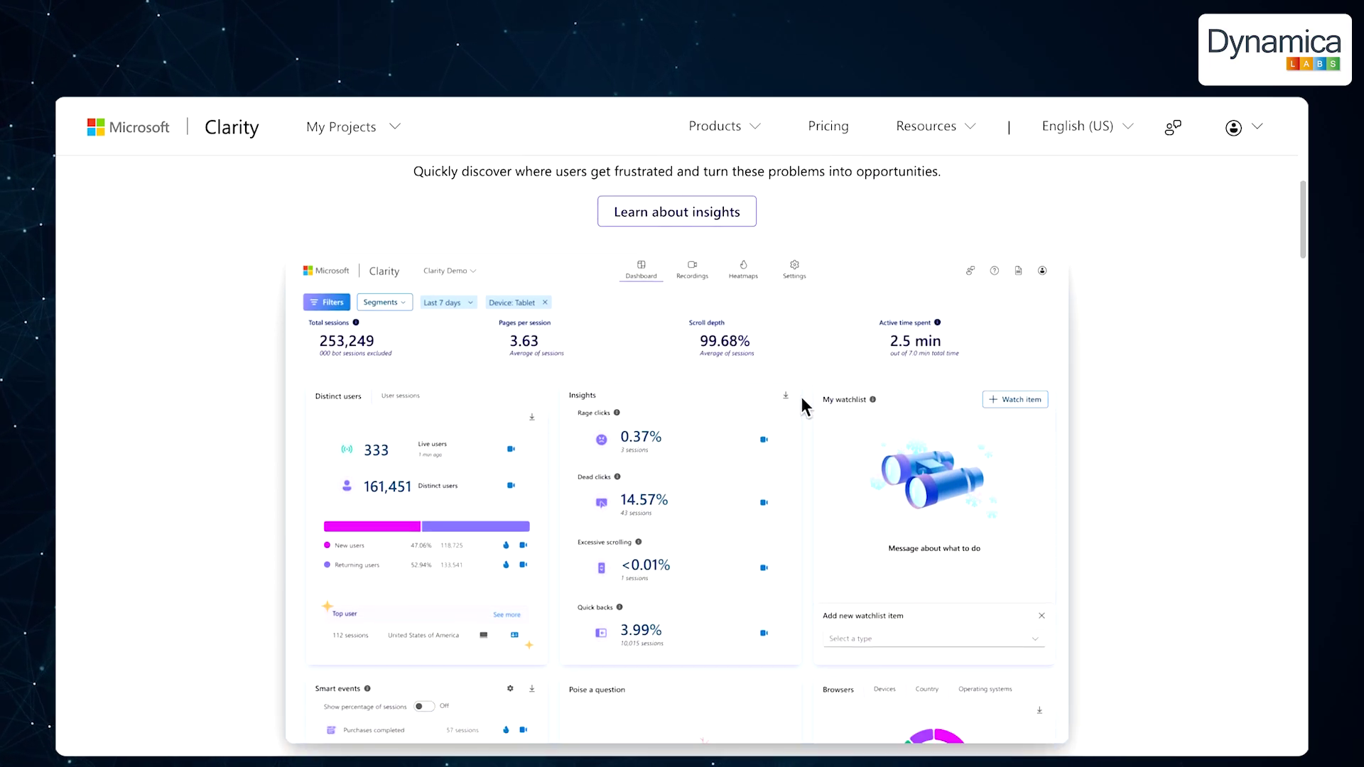
scroll(802, 398, "up", 2)
left_click(828, 222)
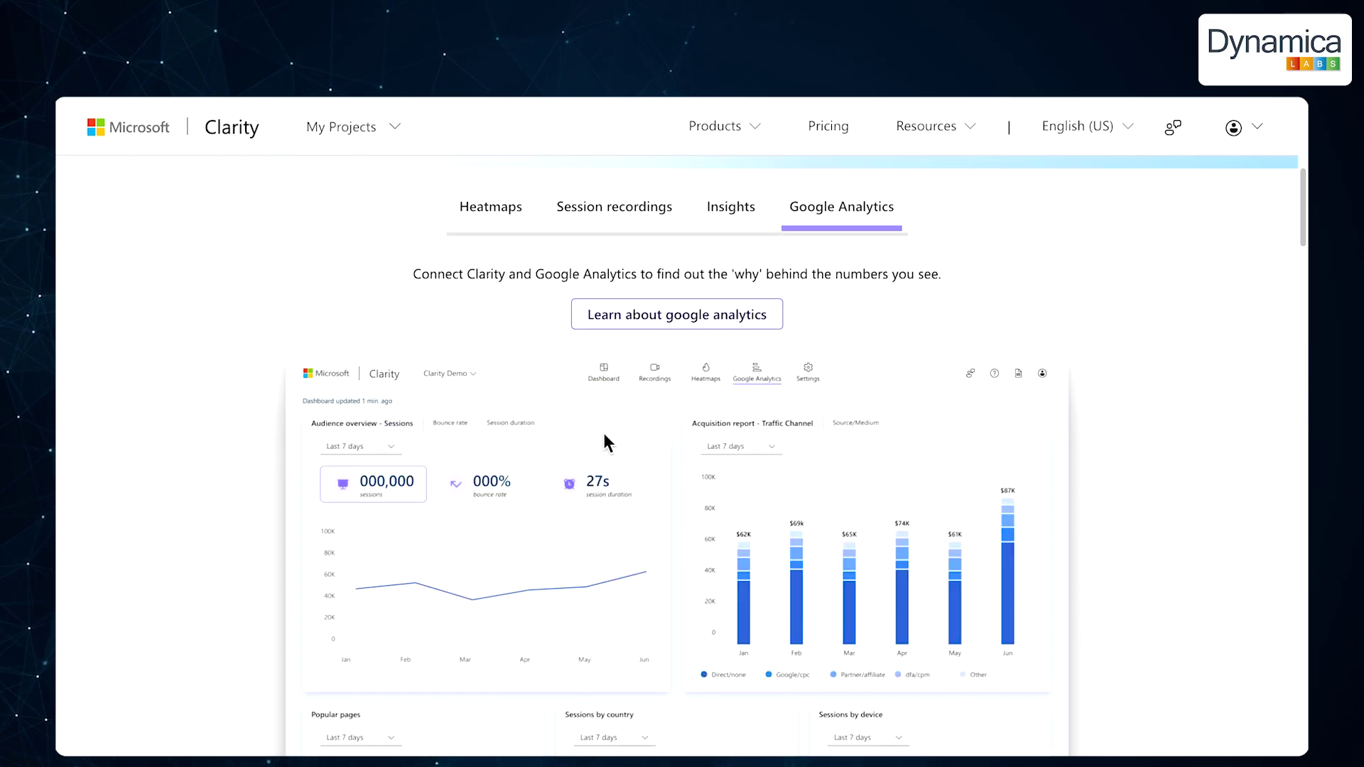
scroll(503, 486, "down", 15)
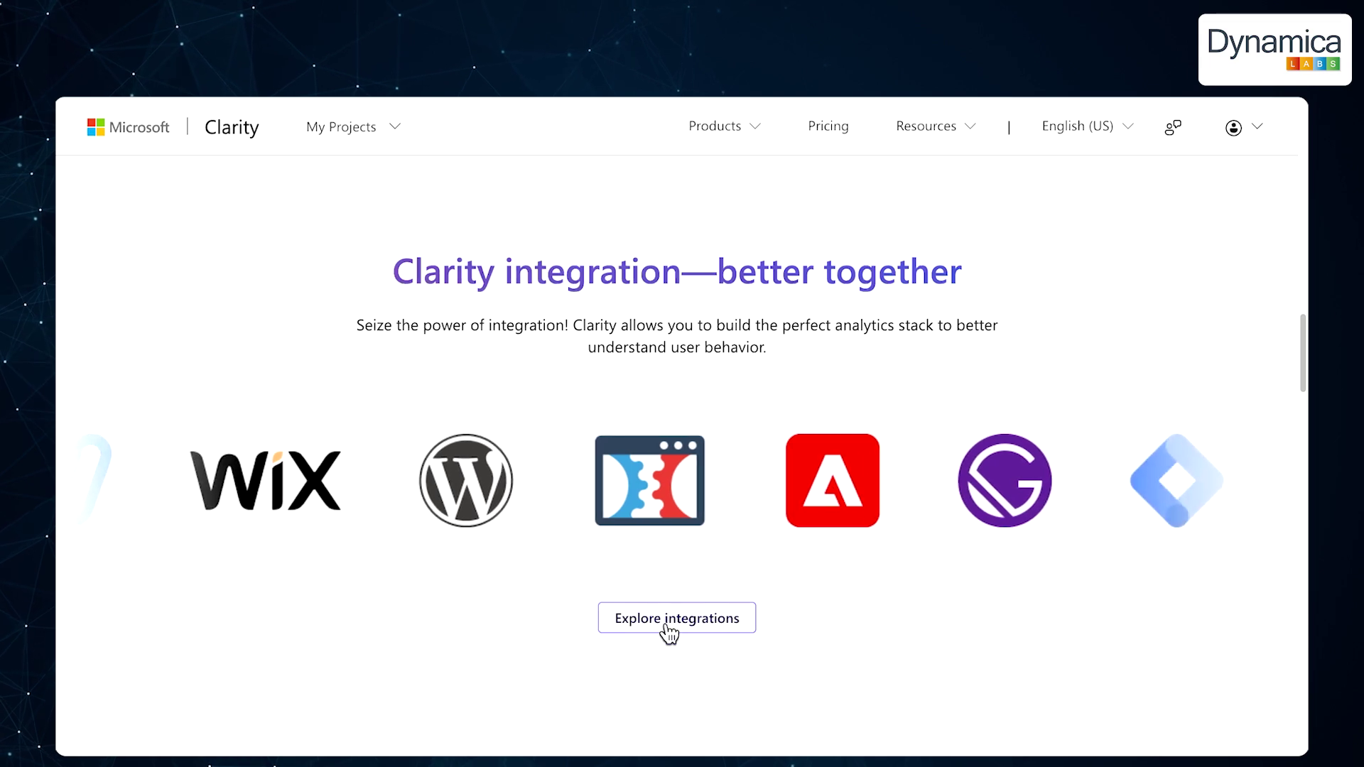
Browse the integrations page's platform cards down to Webflow, Weebly, Wix and WooCommerce
left_click(667, 632)
scroll(630, 604, "down", 8)
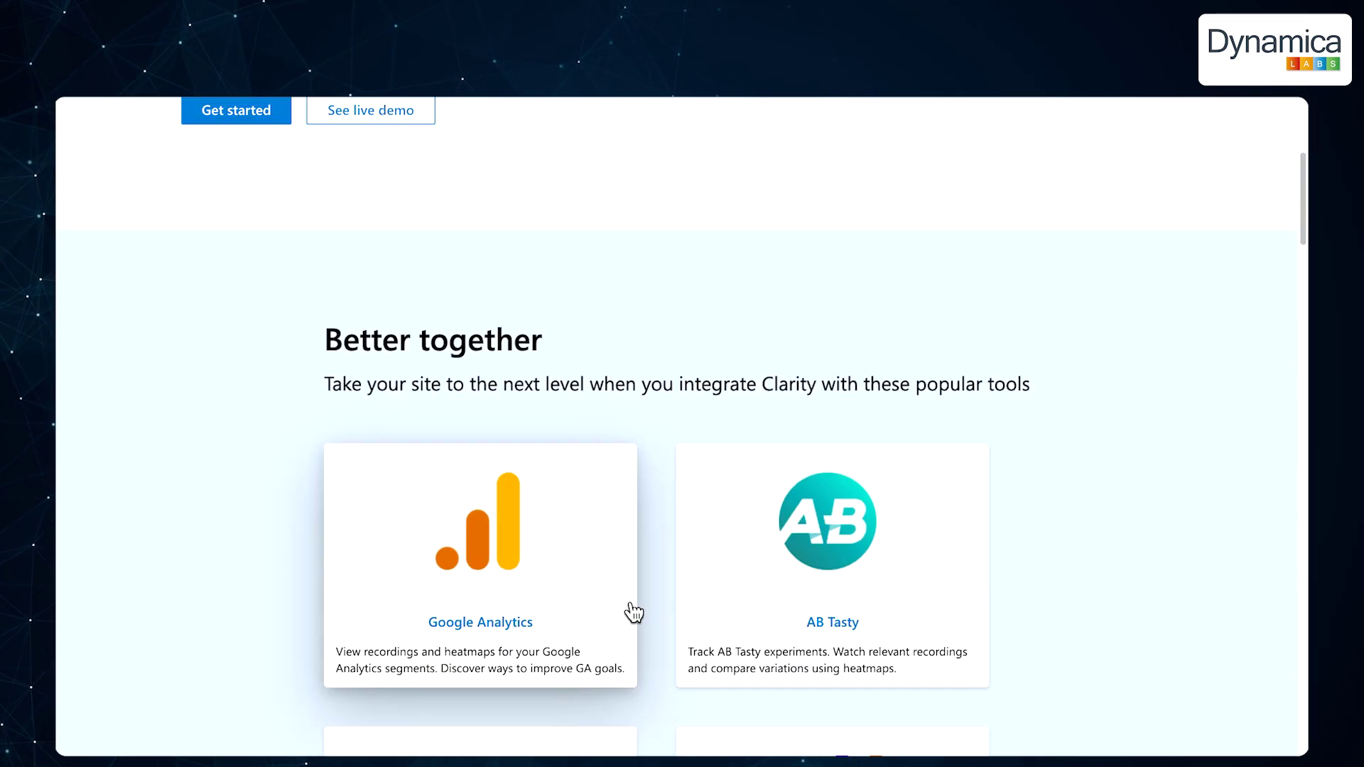
scroll(786, 447, "down", 9)
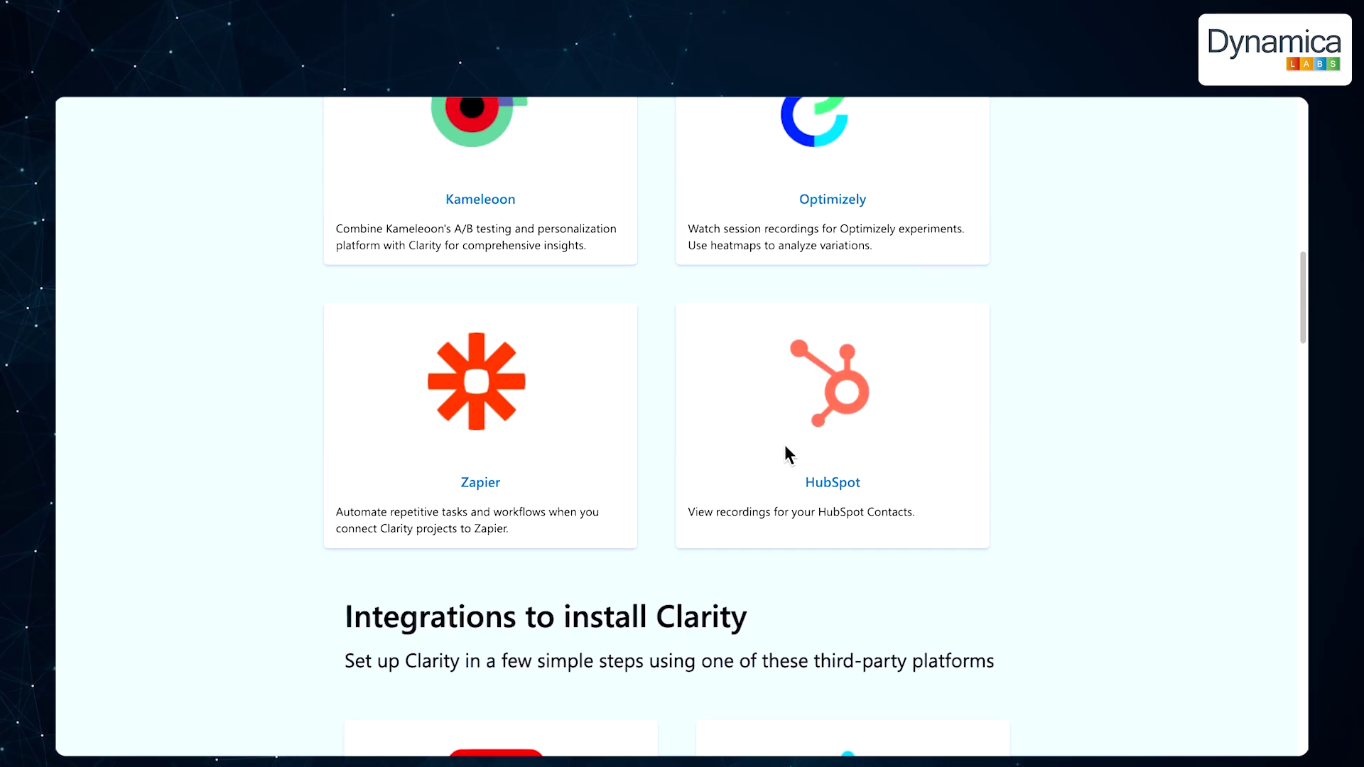
scroll(787, 454, "down", 15)
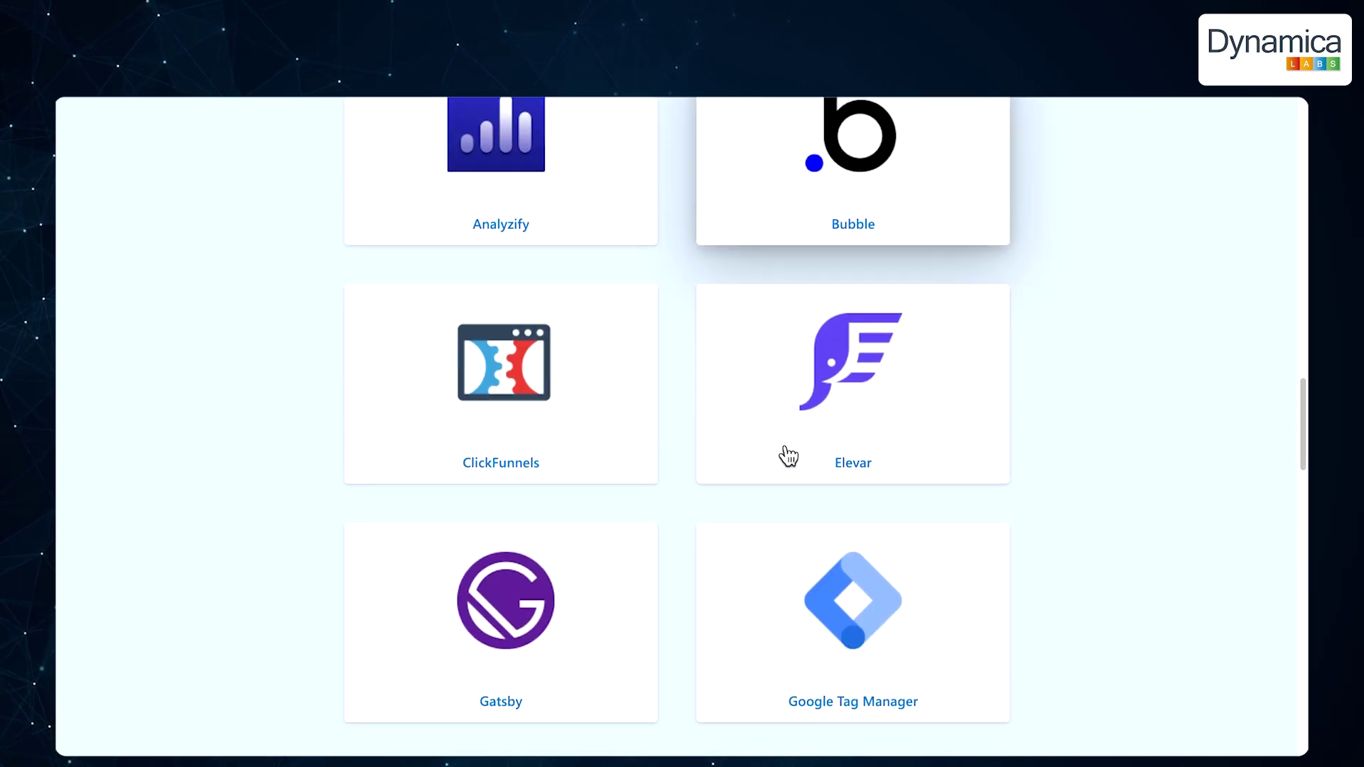
scroll(529, 618, "down", 4)
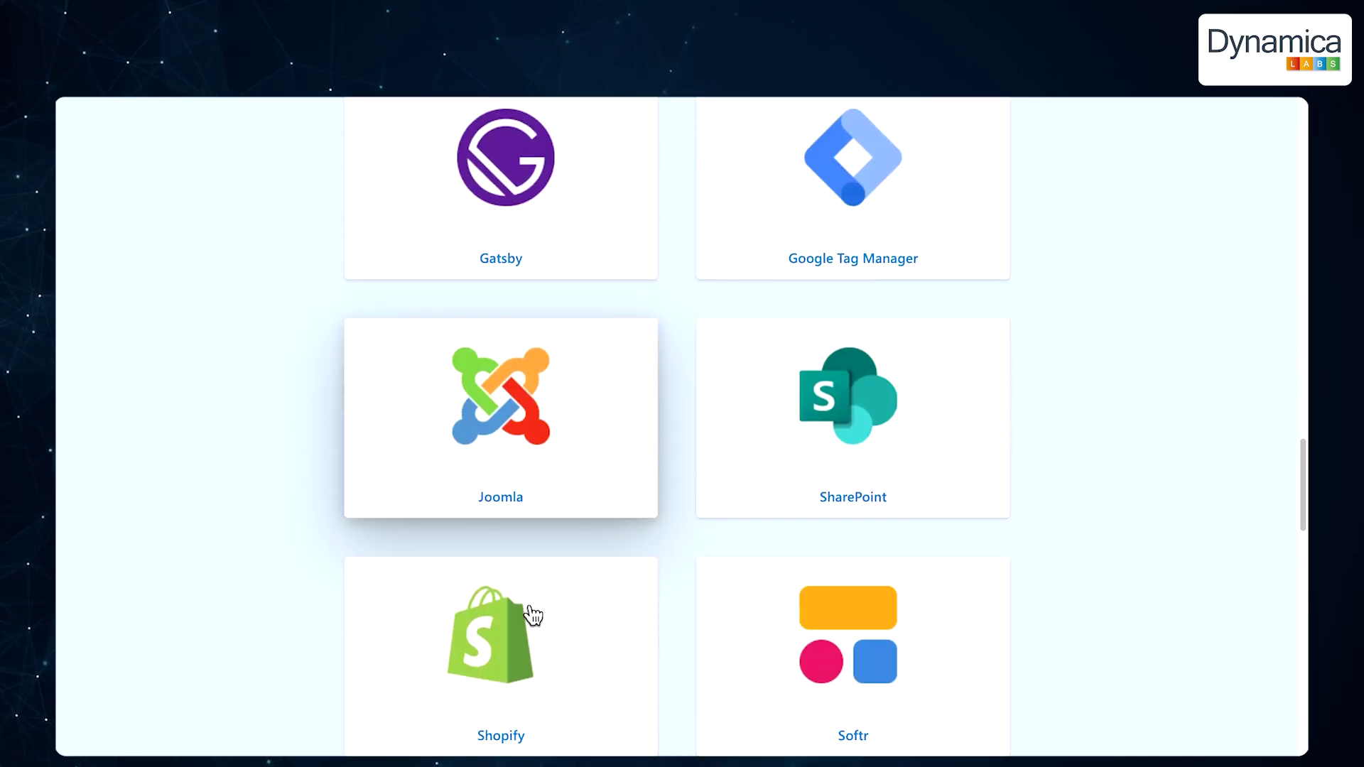
scroll(844, 360, "down", 14)
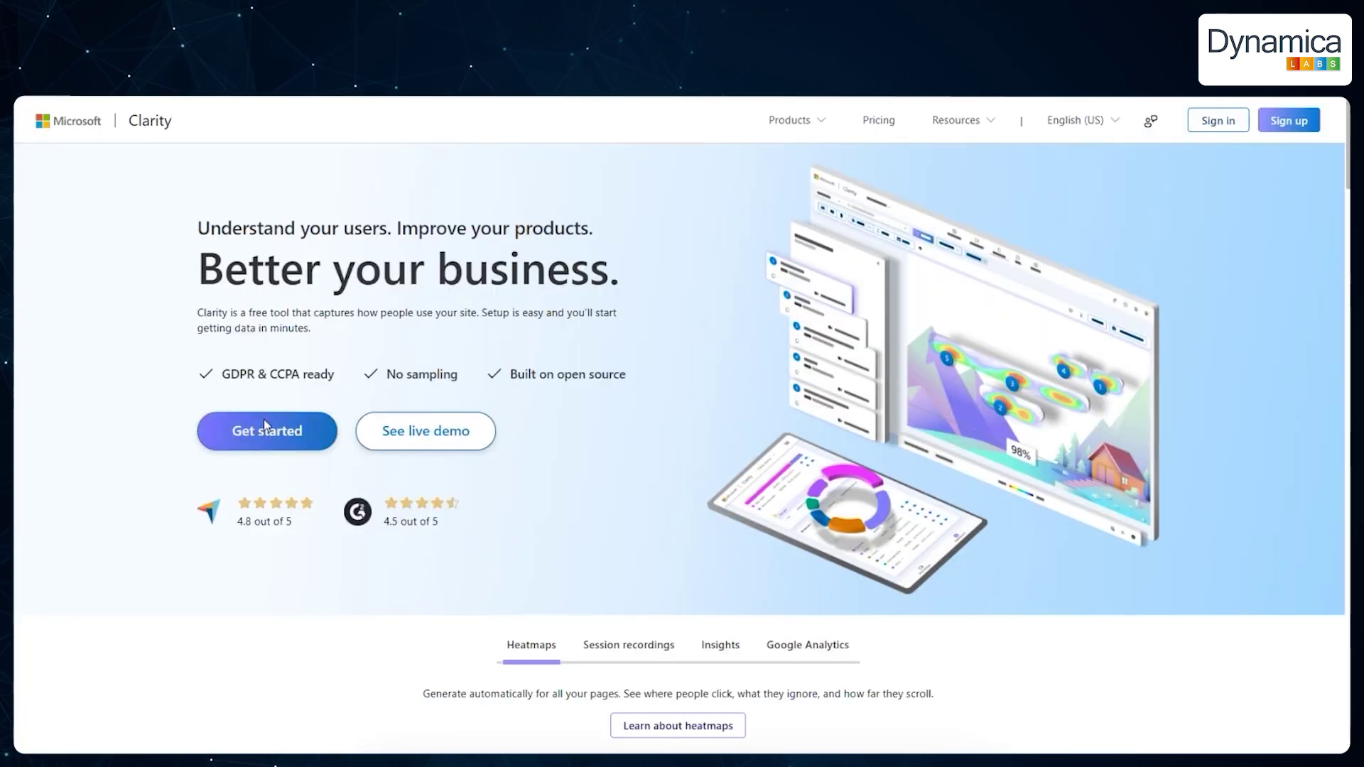
Dismiss the Add new project dialog and review TW-UAT's setup page and all installation platforms
left_click(265, 422)
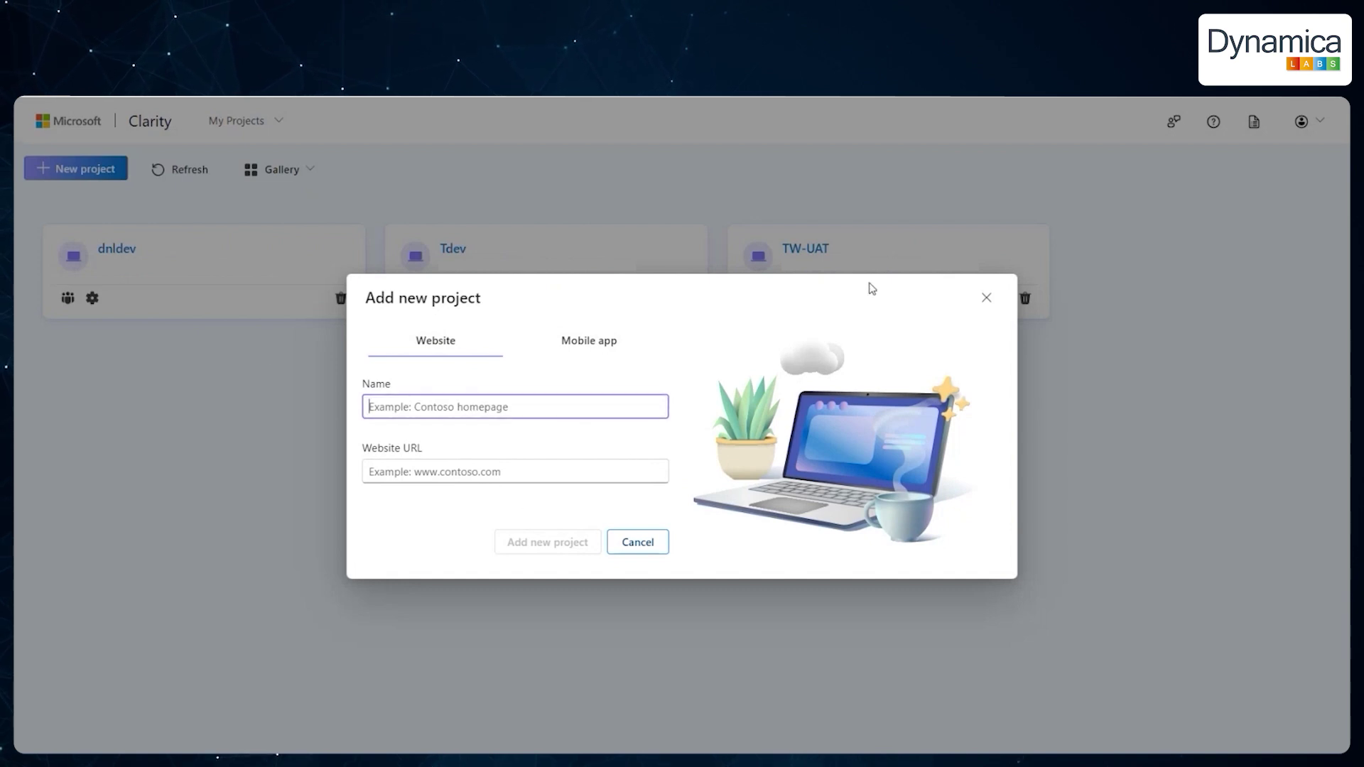
left_click(986, 298)
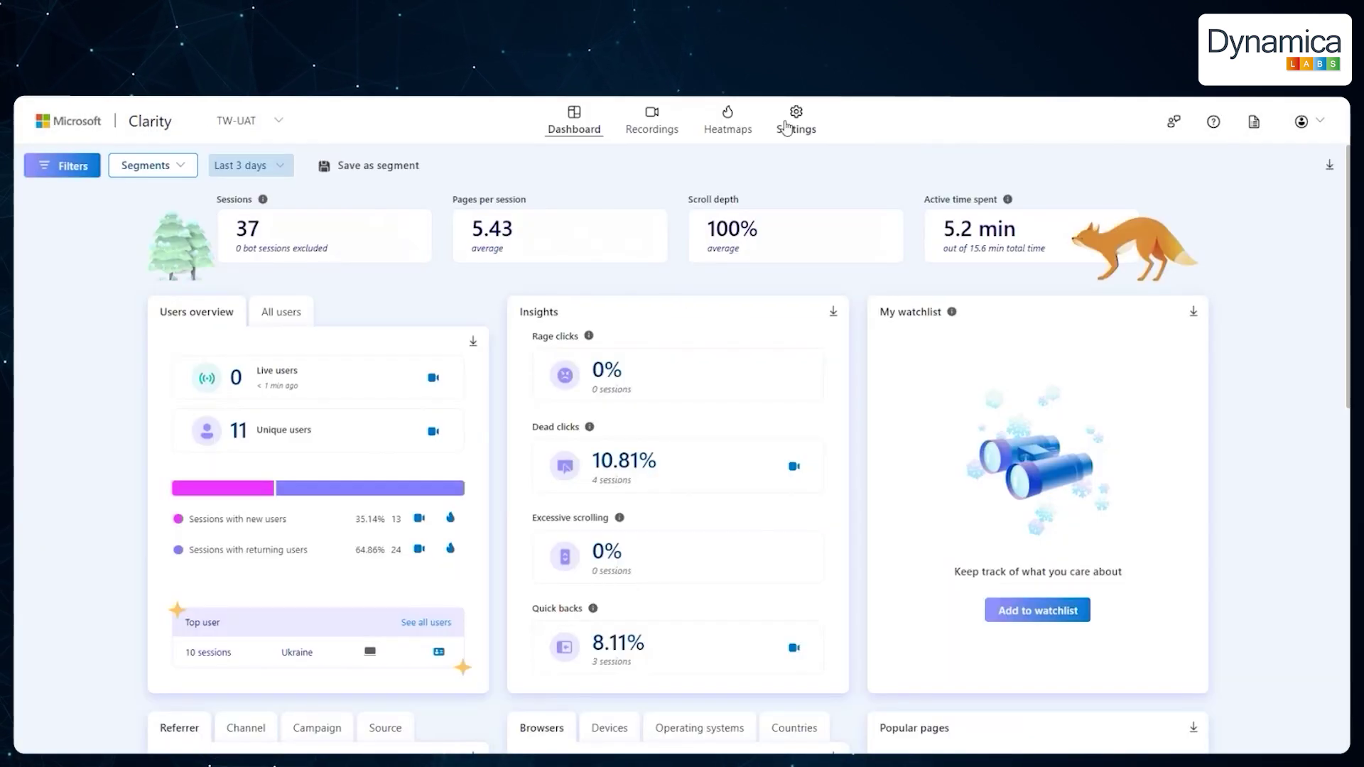
left_click(786, 127)
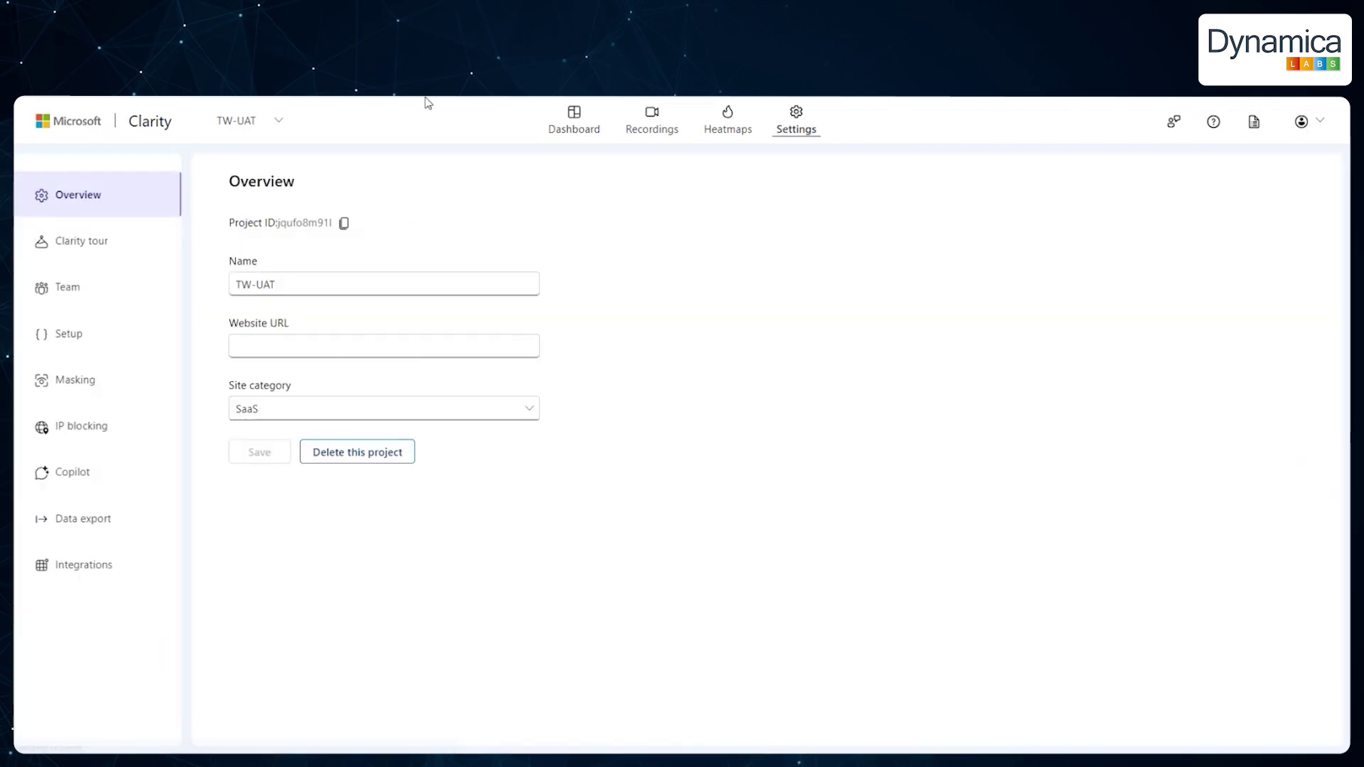
left_click(112, 320)
scroll(817, 606, "down", 3)
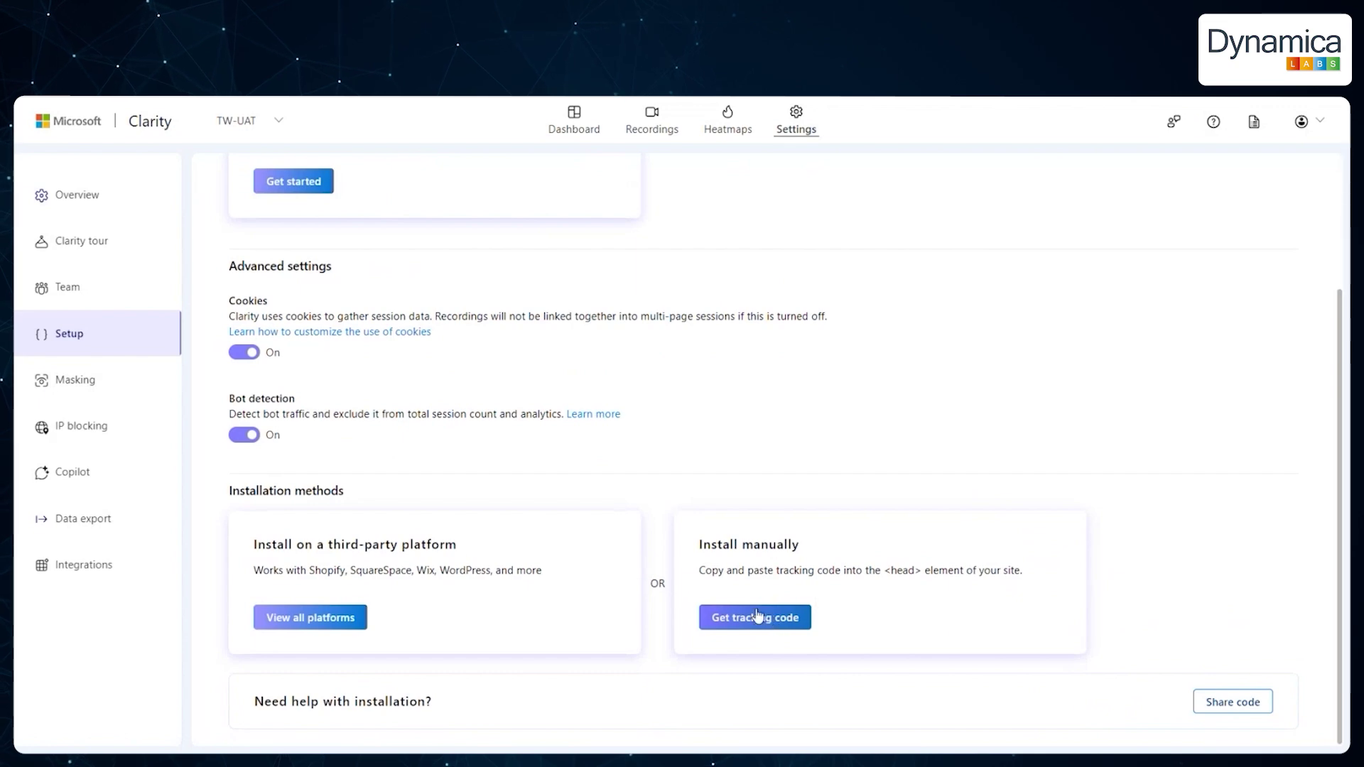
left_click(311, 617)
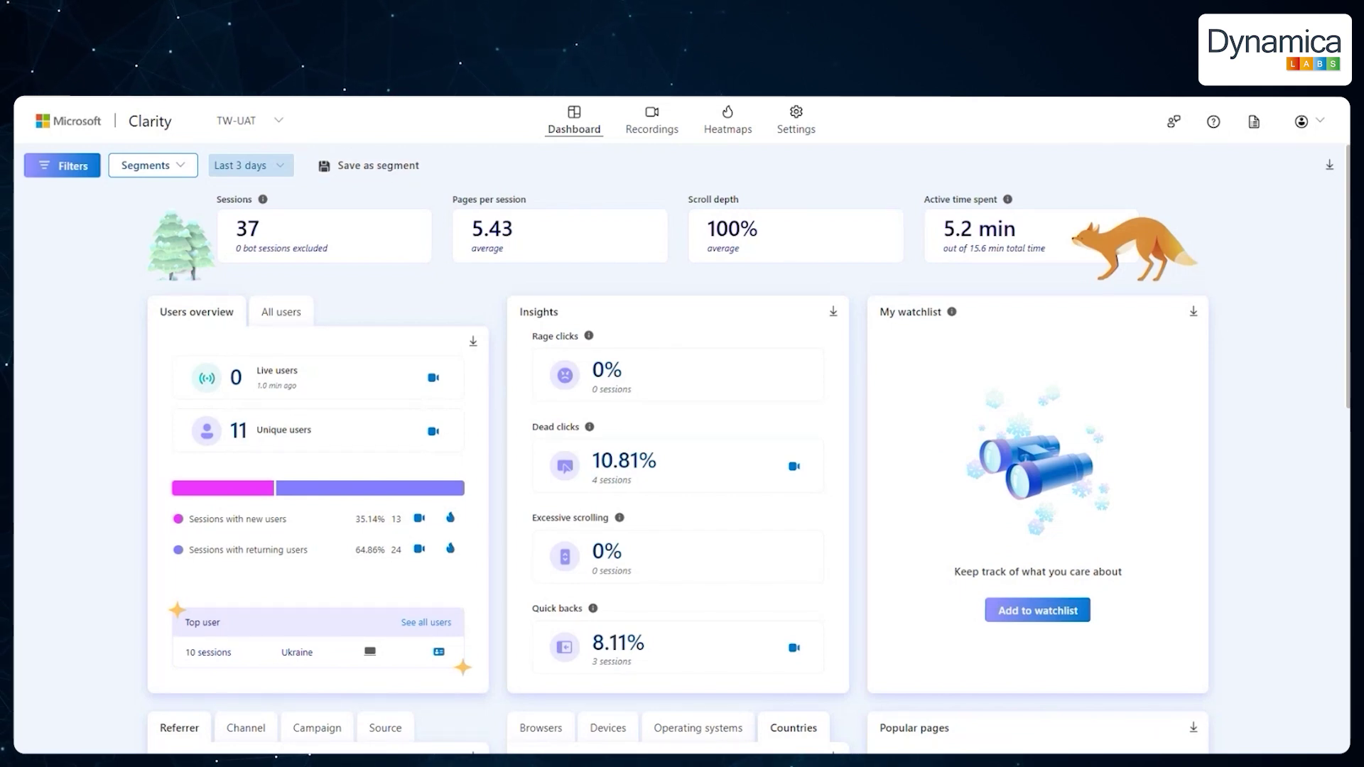
left_click(278, 120)
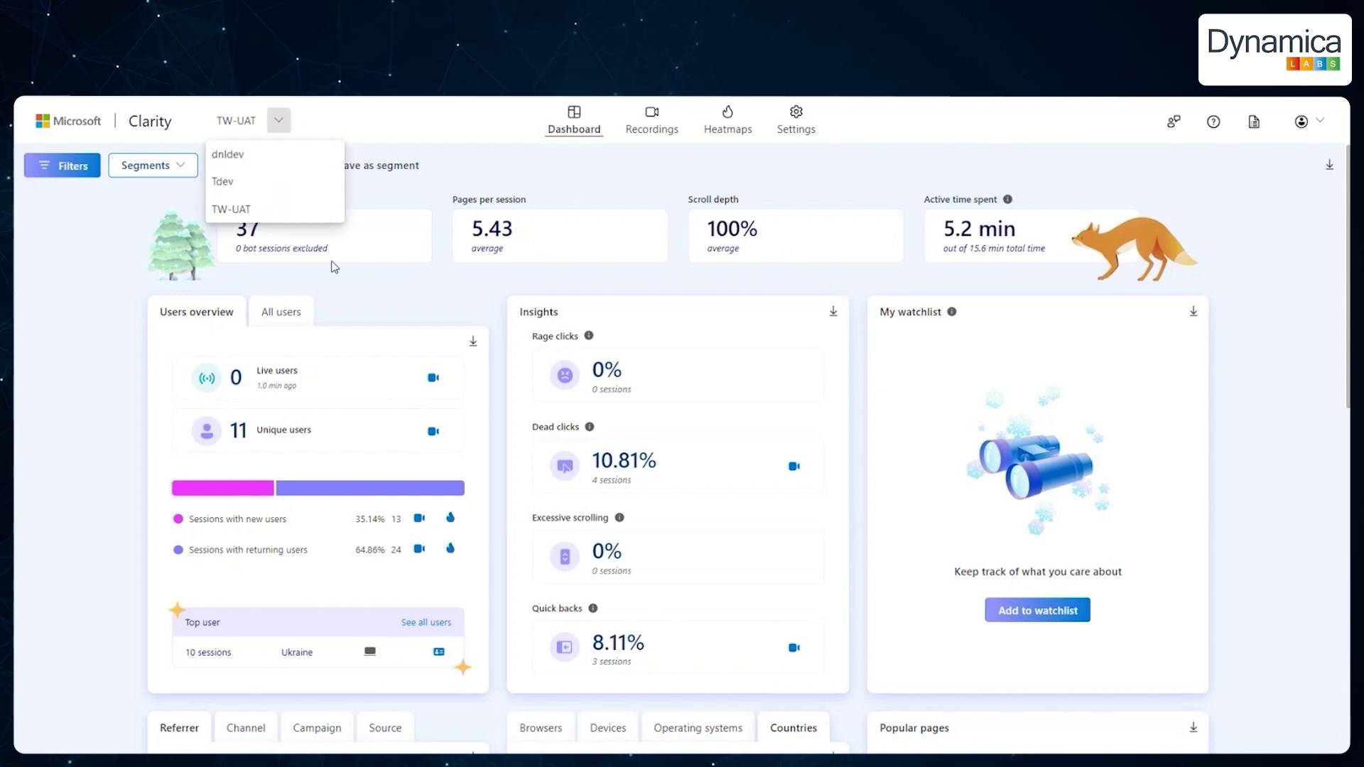
left_click(453, 145)
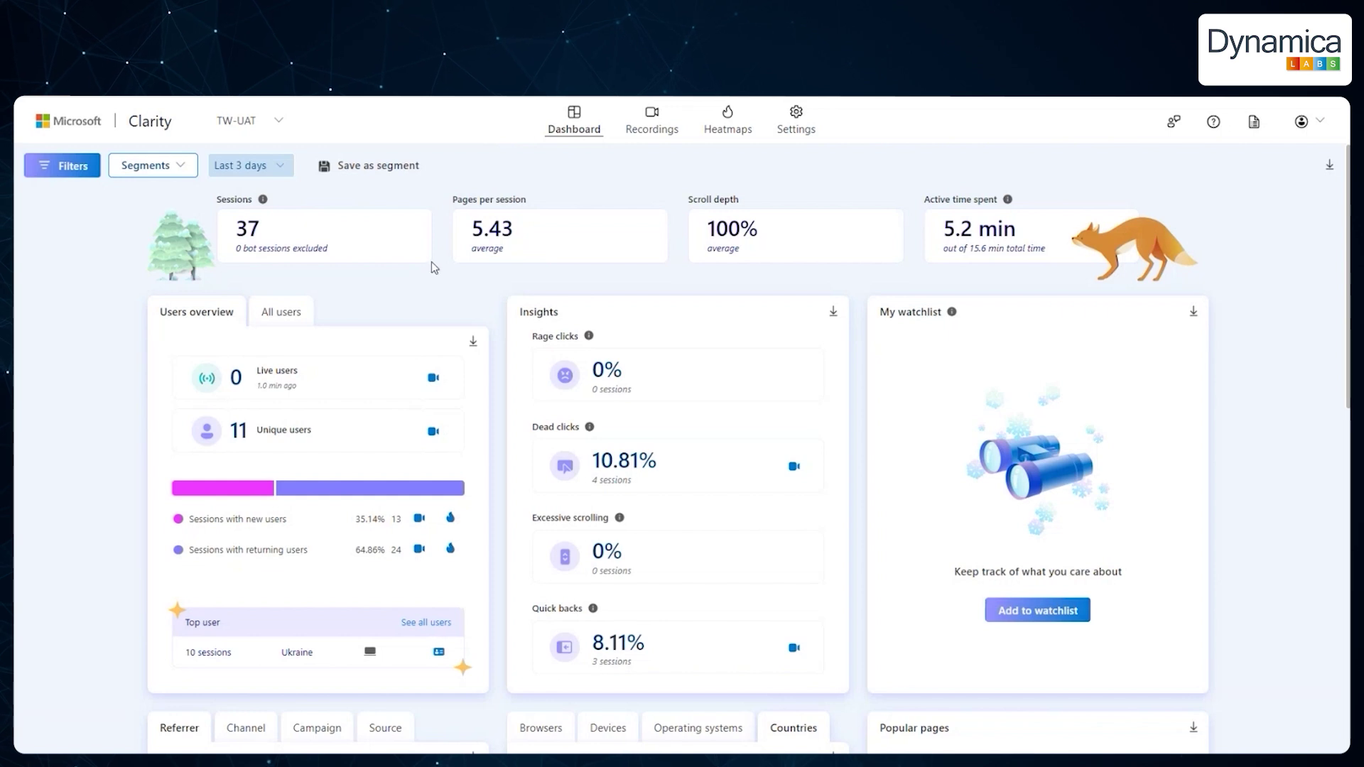
left_click(279, 165)
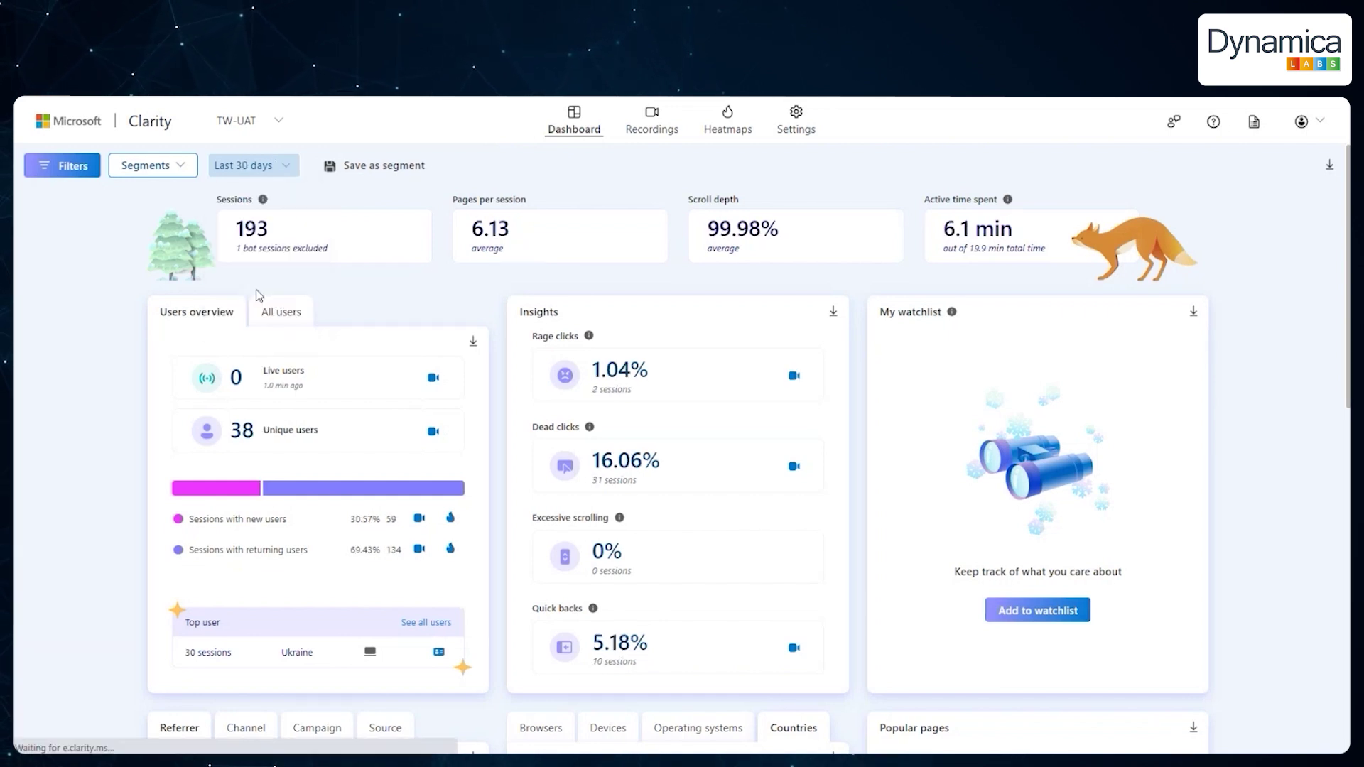
Set the TW-UAT dashboard to Last 30 days and highlight the Insights heading and Dead clicks
left_click(257, 288)
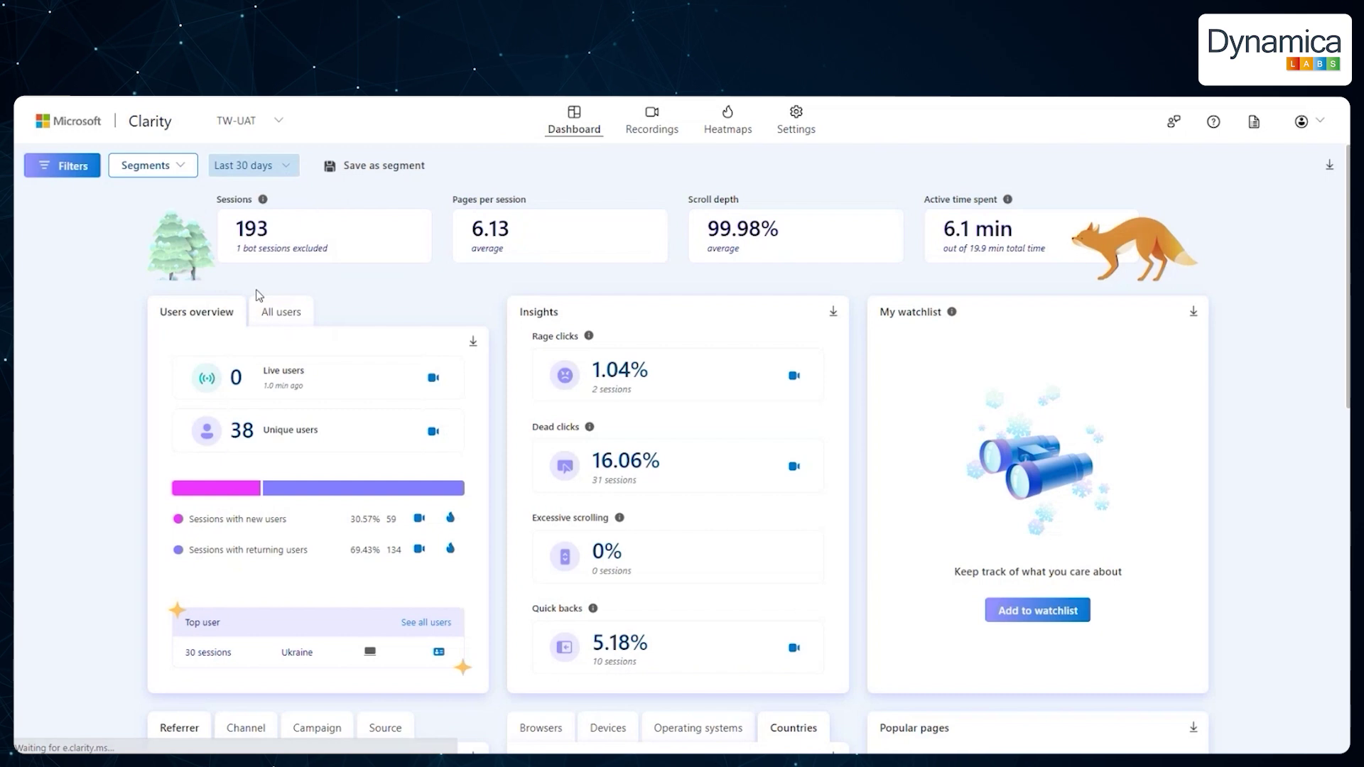
double_click(542, 316)
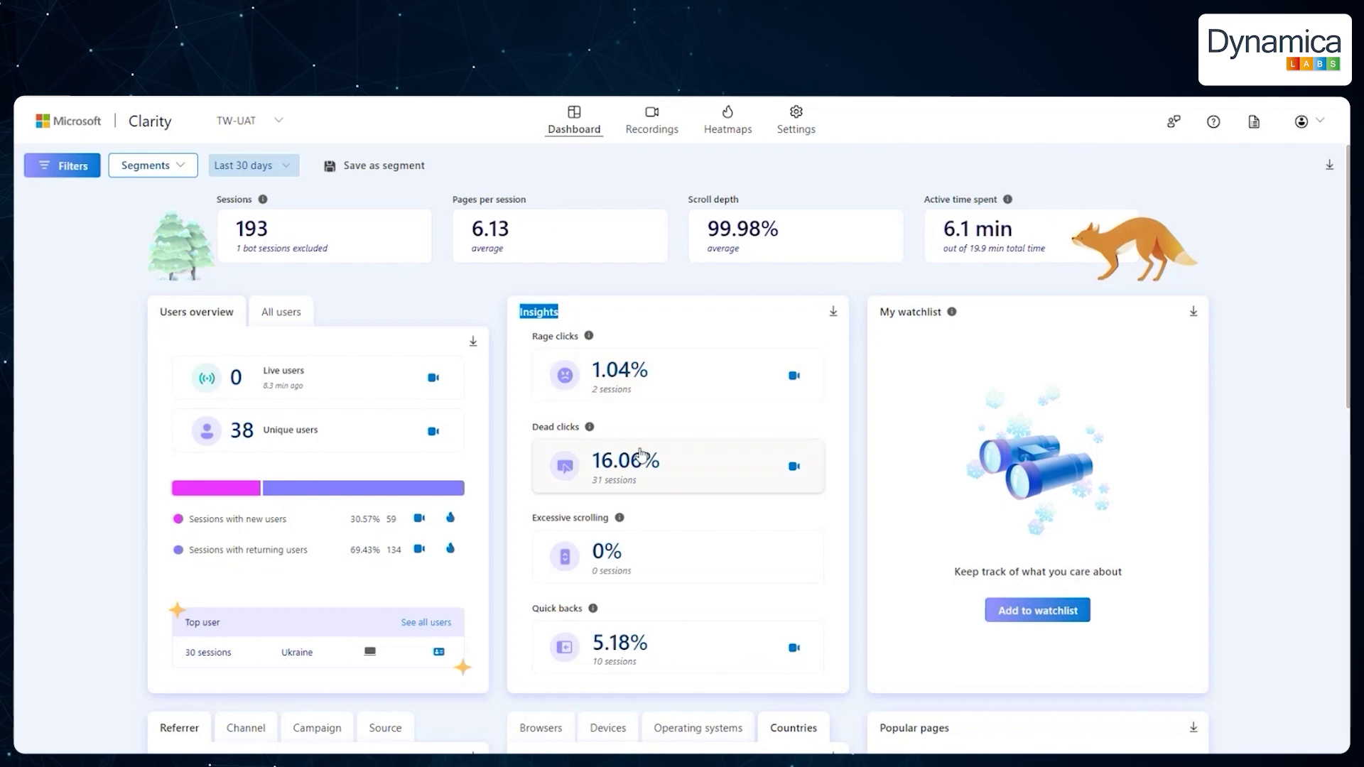
mouse_move(559, 437)
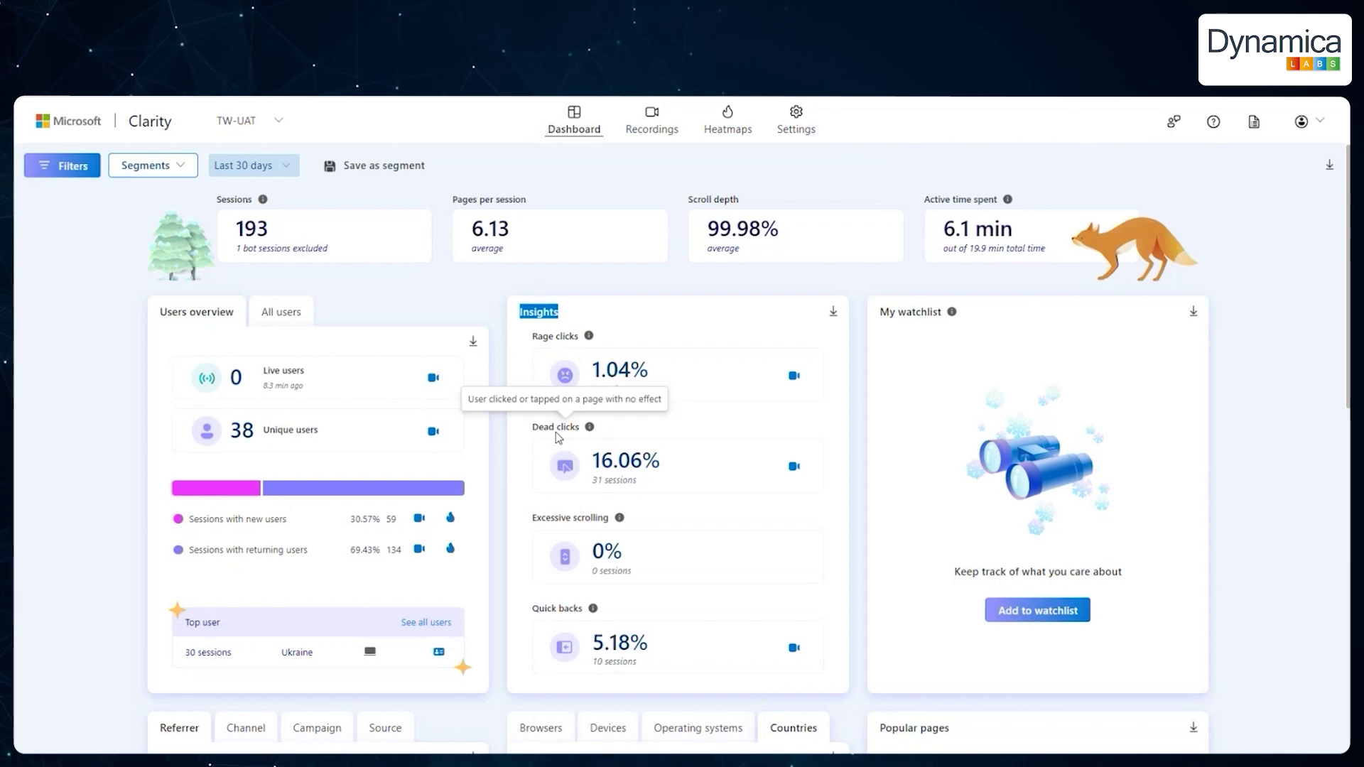
scroll(555, 432, "down", 1)
List top users by sessions, then break sessions down by browser, device and OS (Windows 92.23%)
left_click(280, 284)
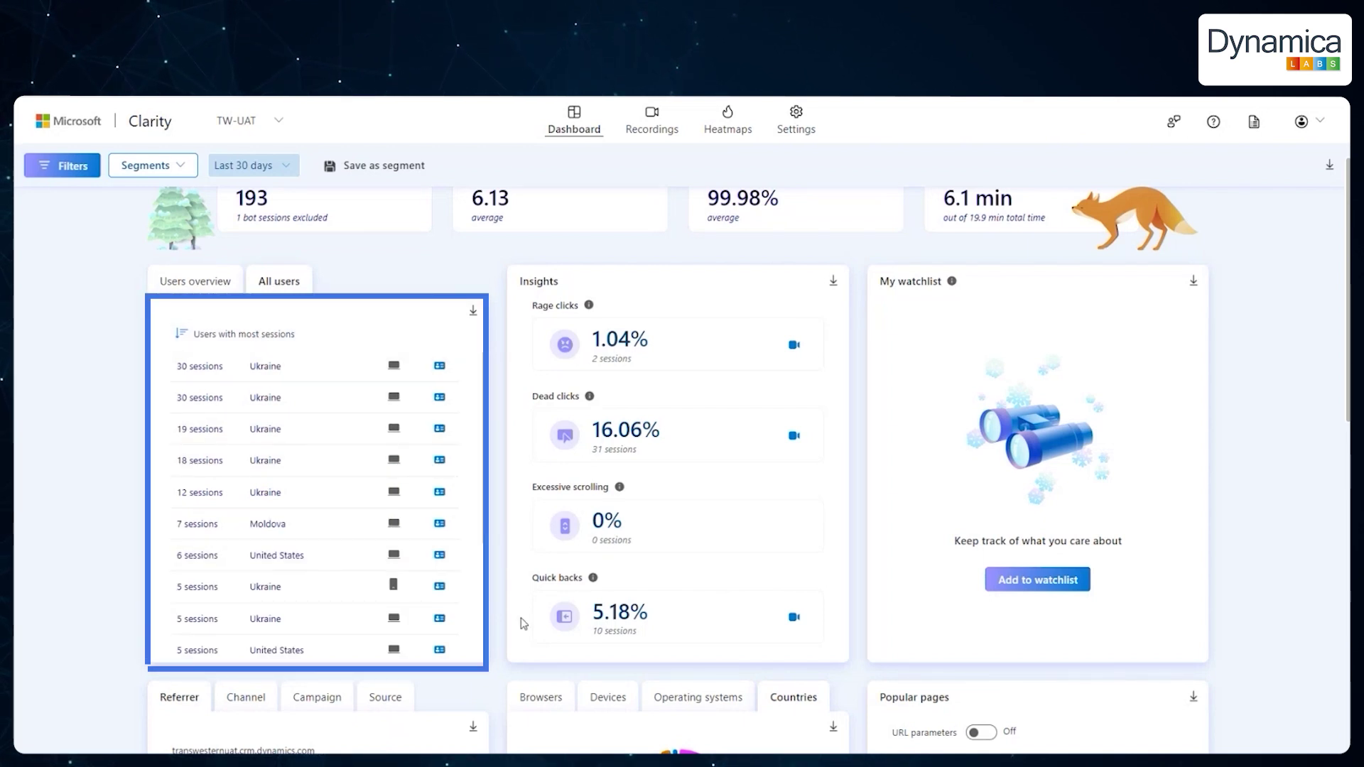
scroll(496, 610, "down", 4)
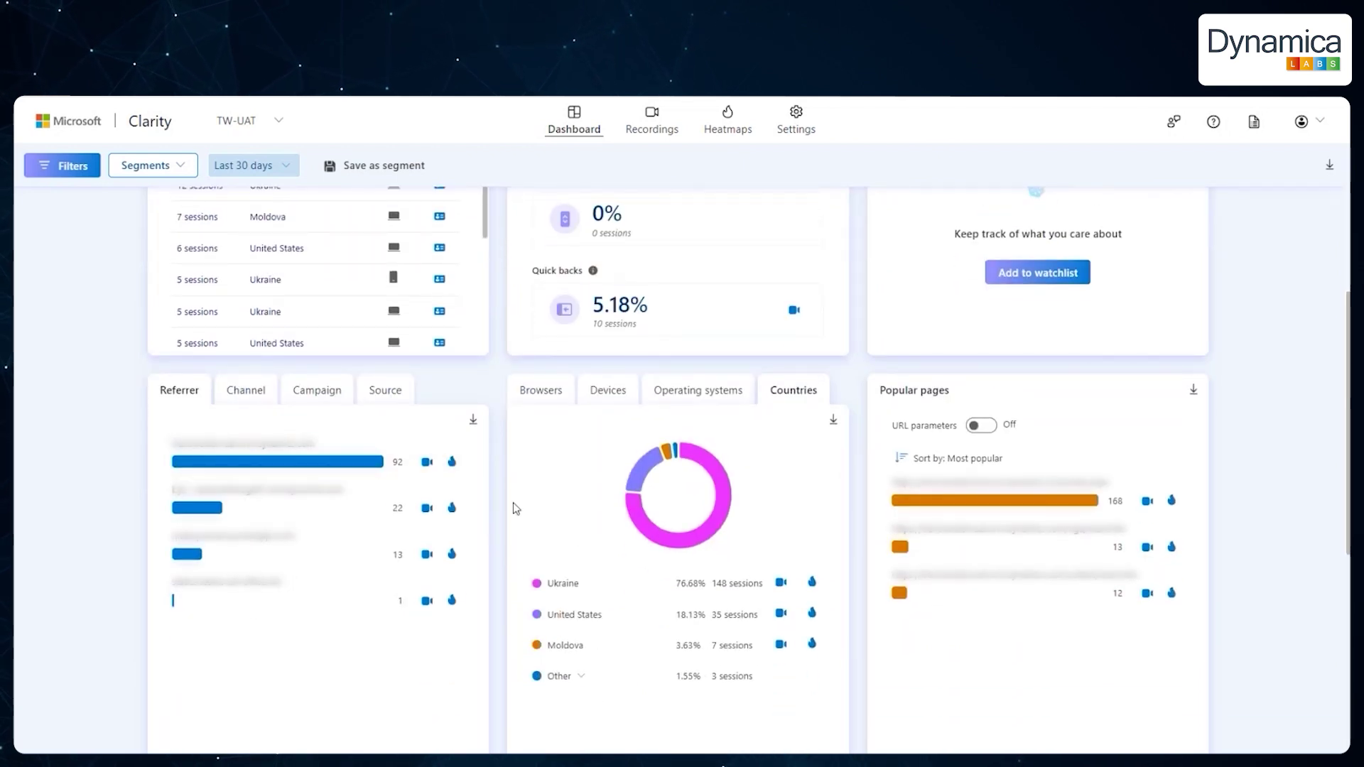
left_click(542, 395)
left_click(594, 403)
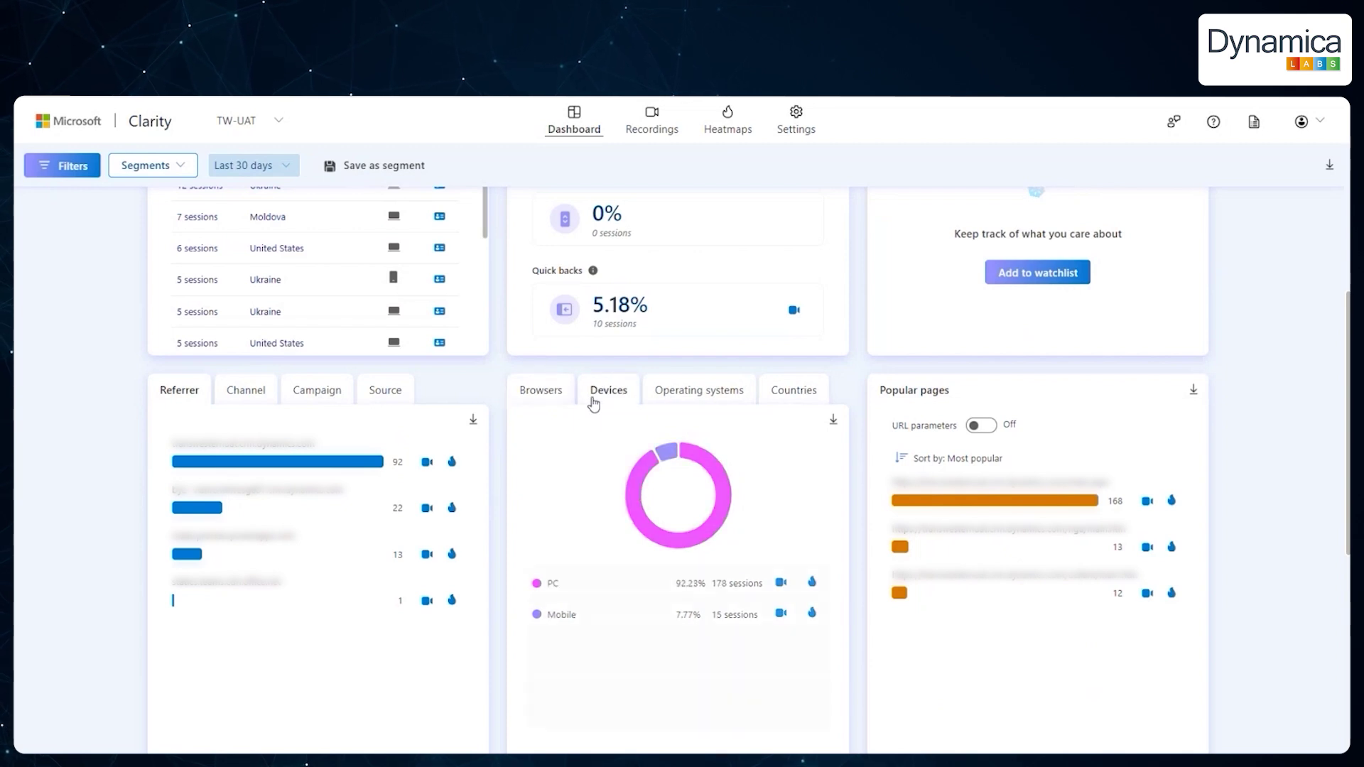
left_click(702, 400)
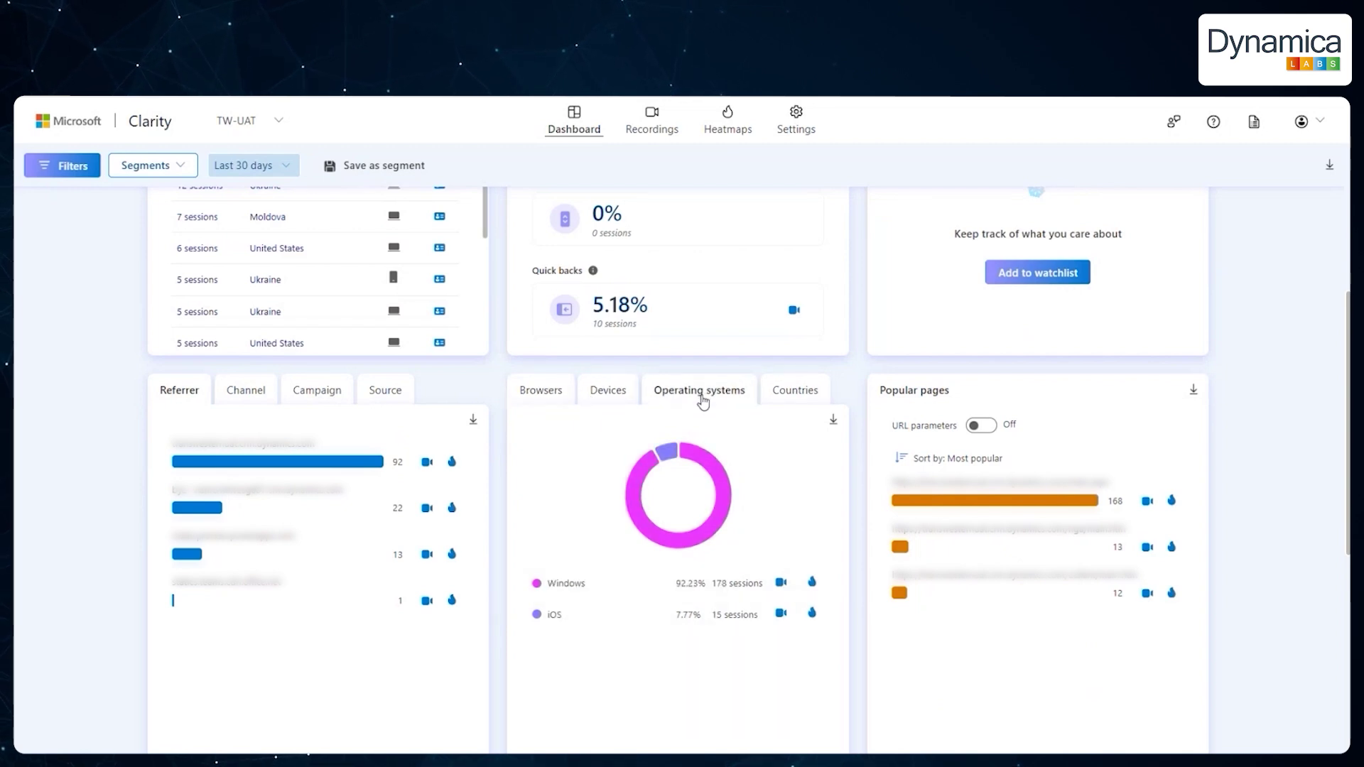
scroll(703, 401, "down", 1)
scroll(703, 400, "down", 1)
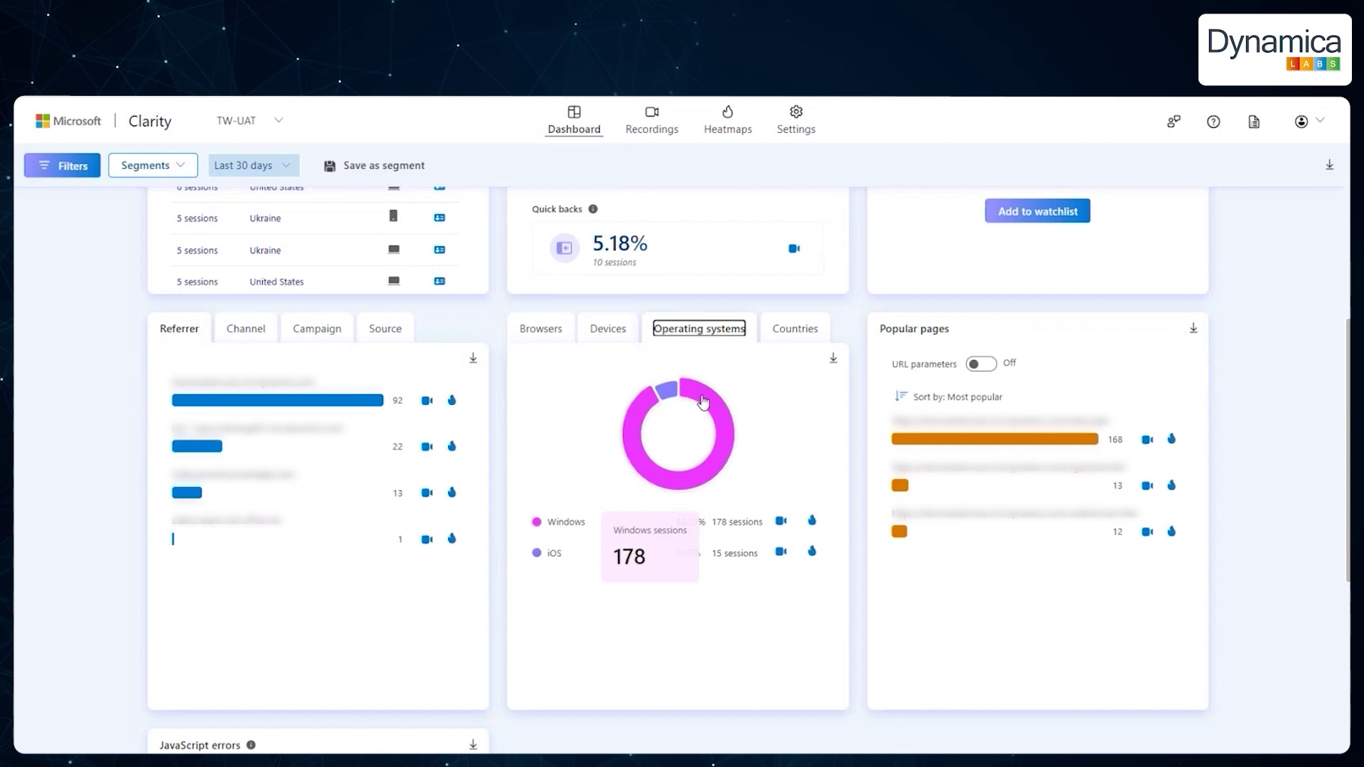
scroll(703, 402, "up", 1)
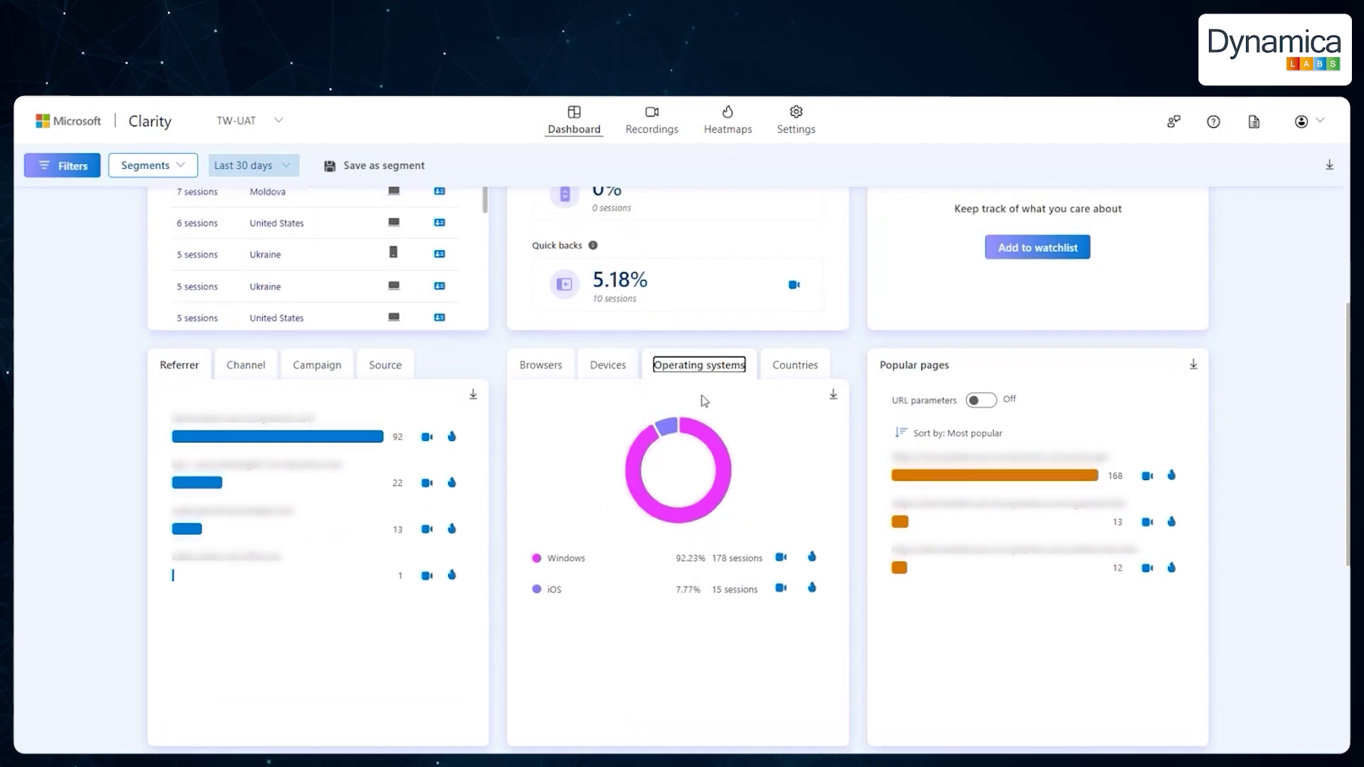
scroll(704, 401, "up", 10)
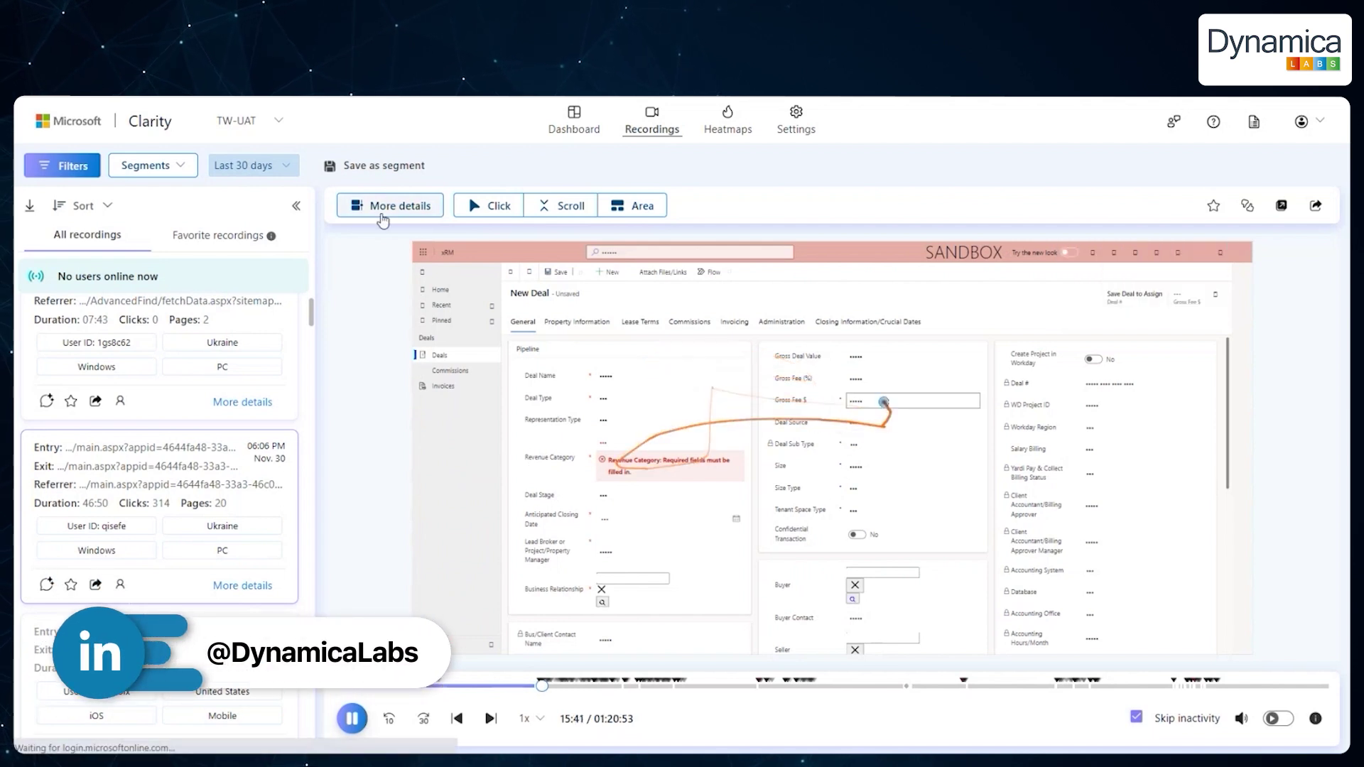
Show the Session info panel for the playing New Deal recording, then go to project Settings
left_click(400, 205)
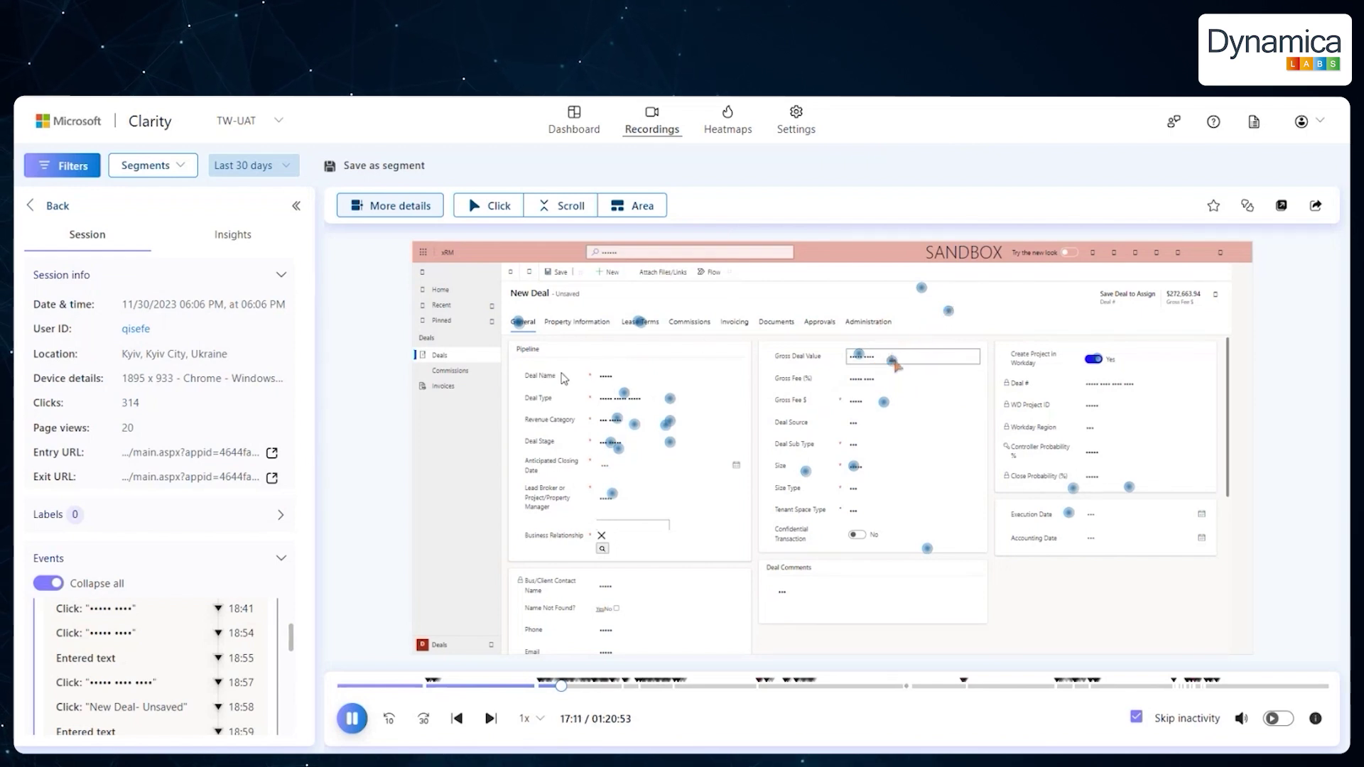
left_click(798, 133)
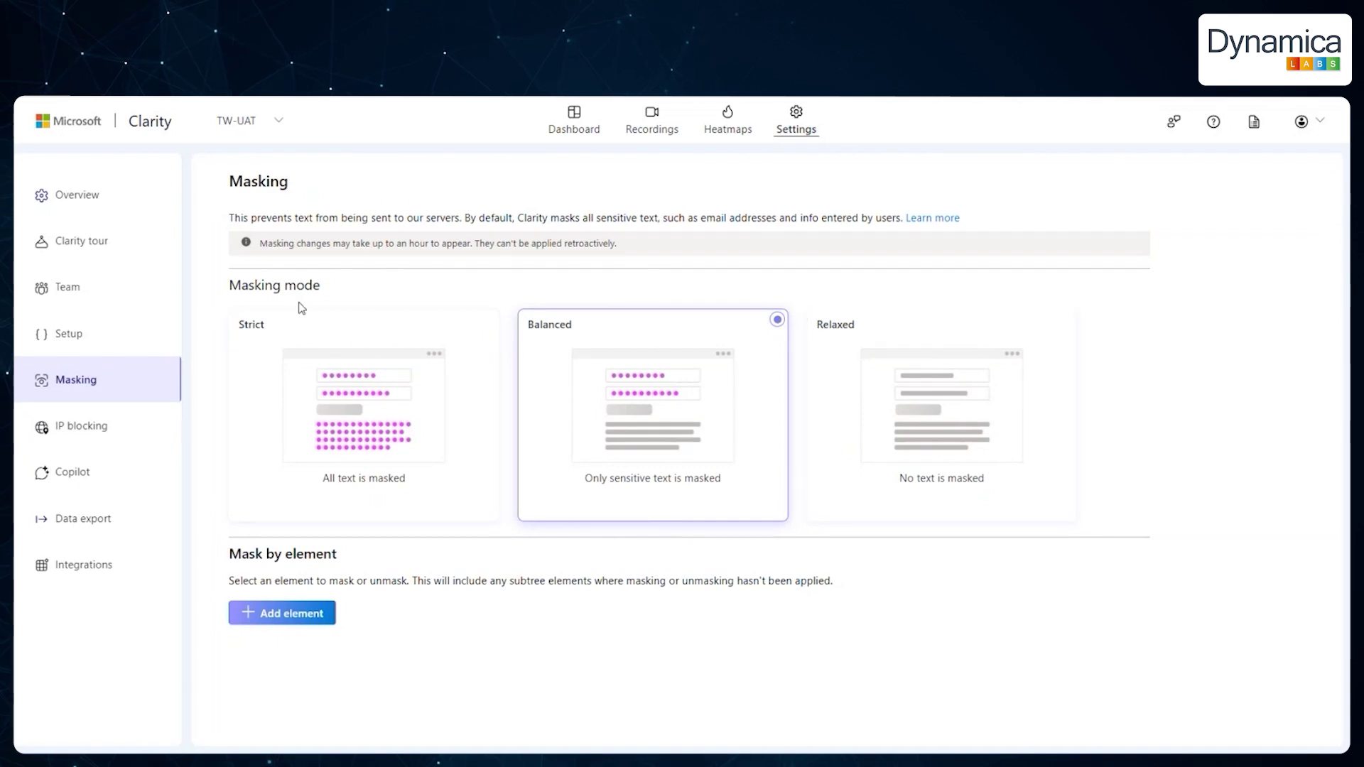
View the TW-UAT overview with site category SaaS, then open the Clarity tour checklist
left_click(126, 202)
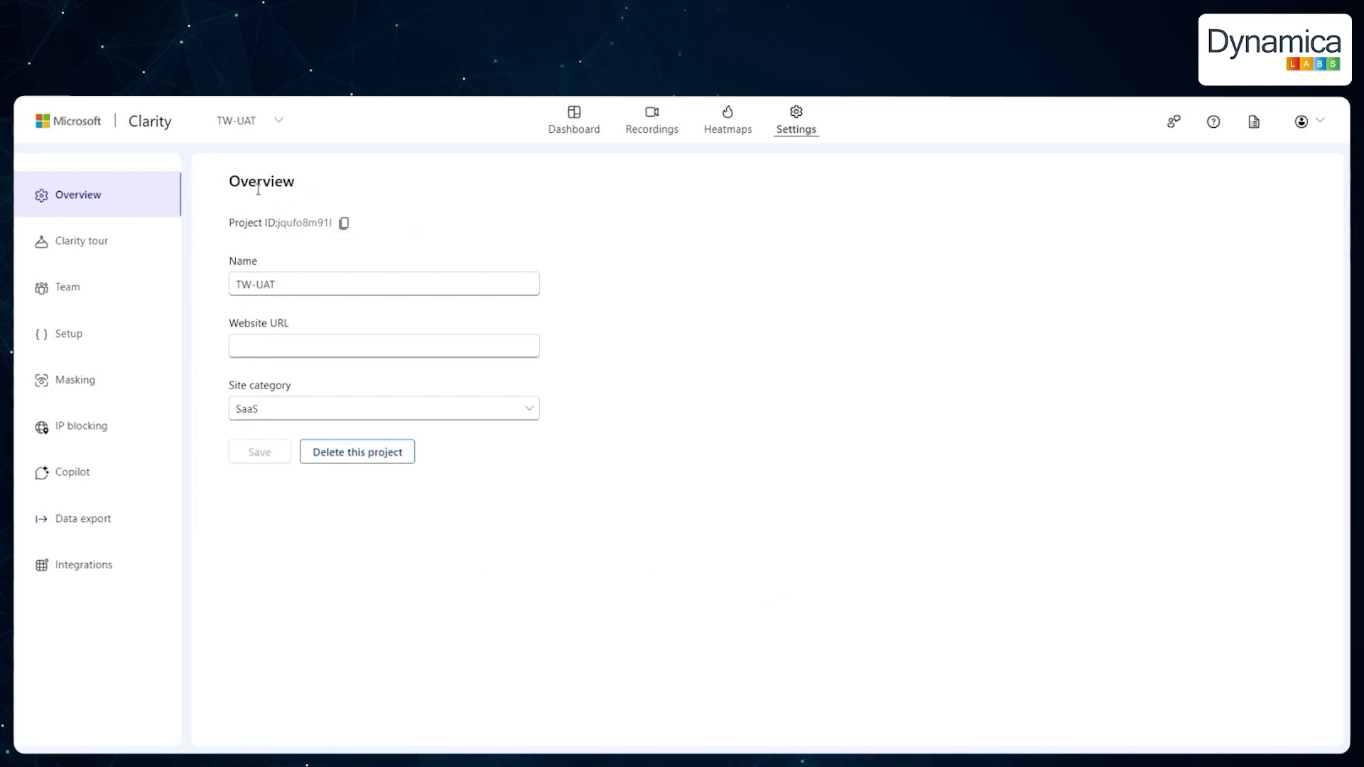
left_click(151, 254)
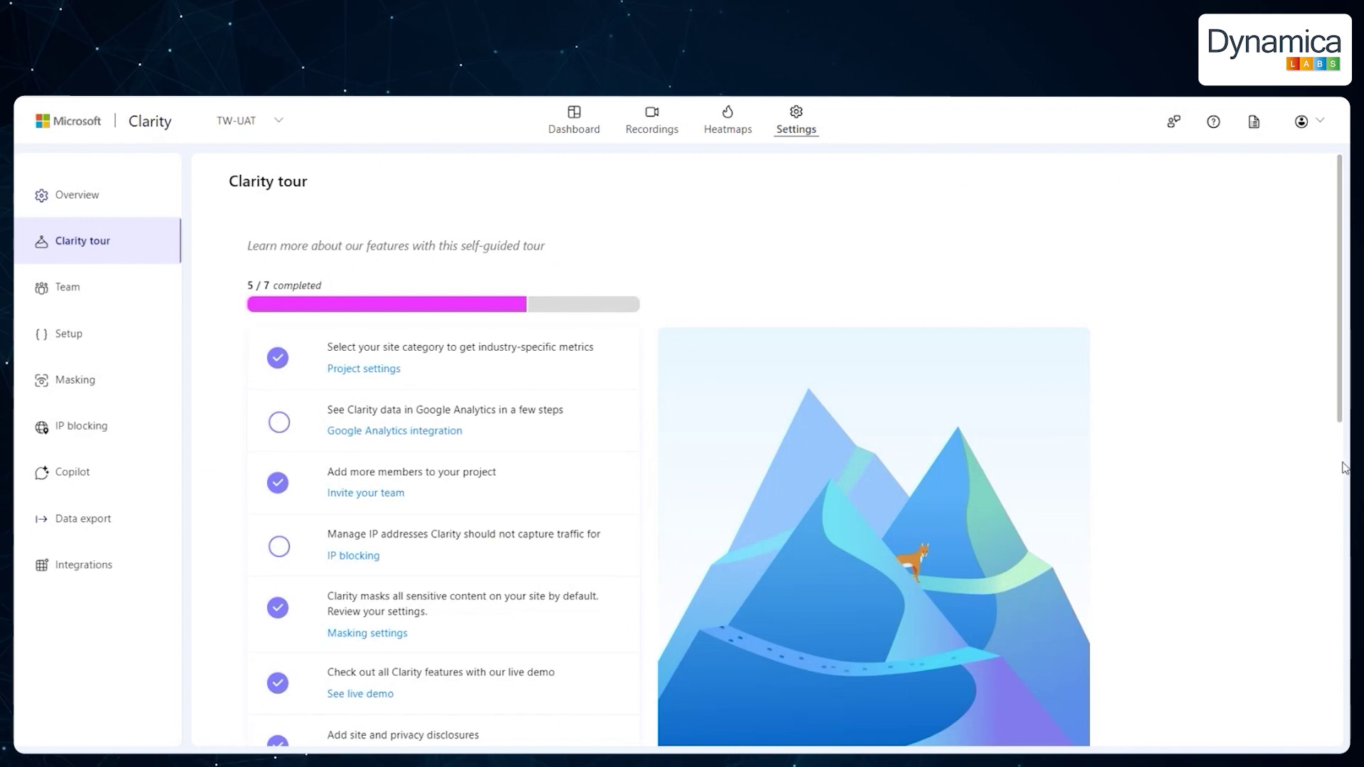
Scroll through the TW-UAT Clarity tour checklist (5 of 7 done) and the Learn About Clarity section
scroll(1344, 467, "down", 1)
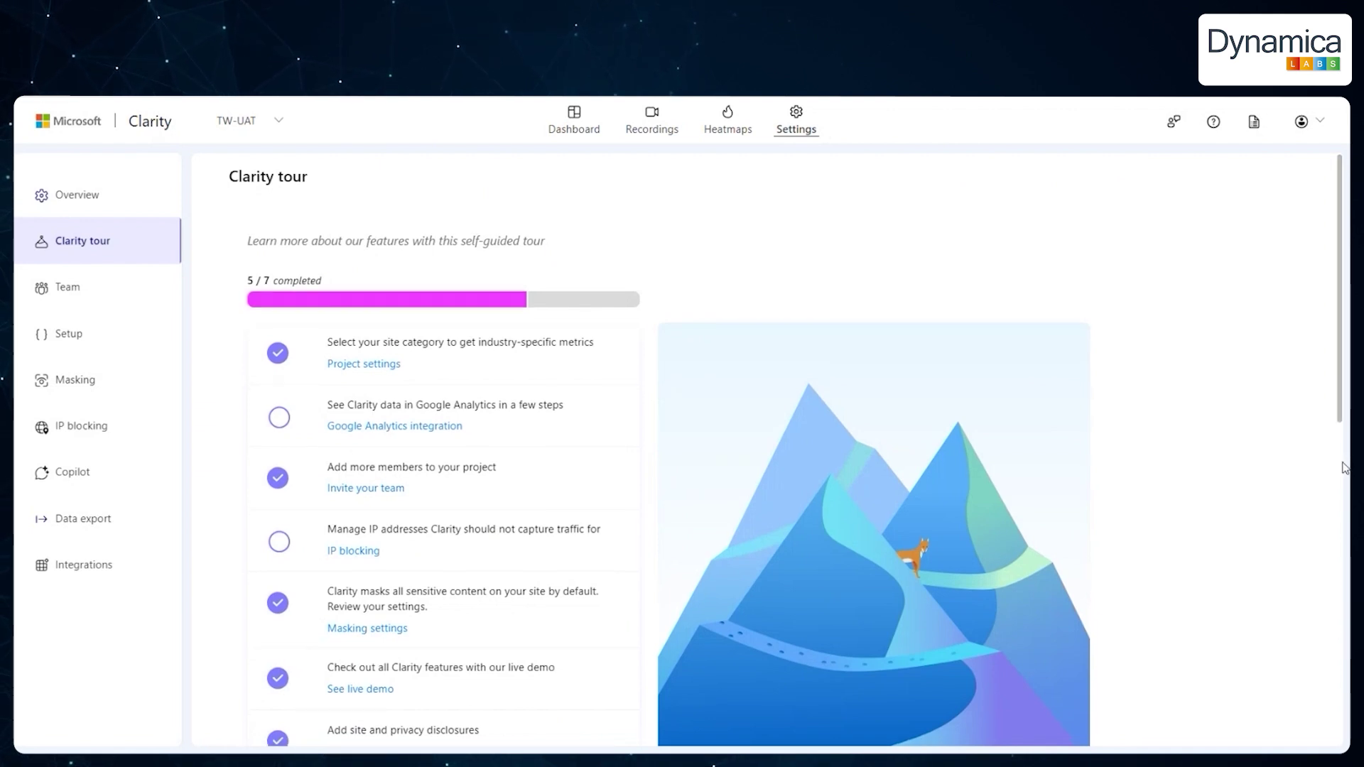
scroll(1345, 467, "down", 6)
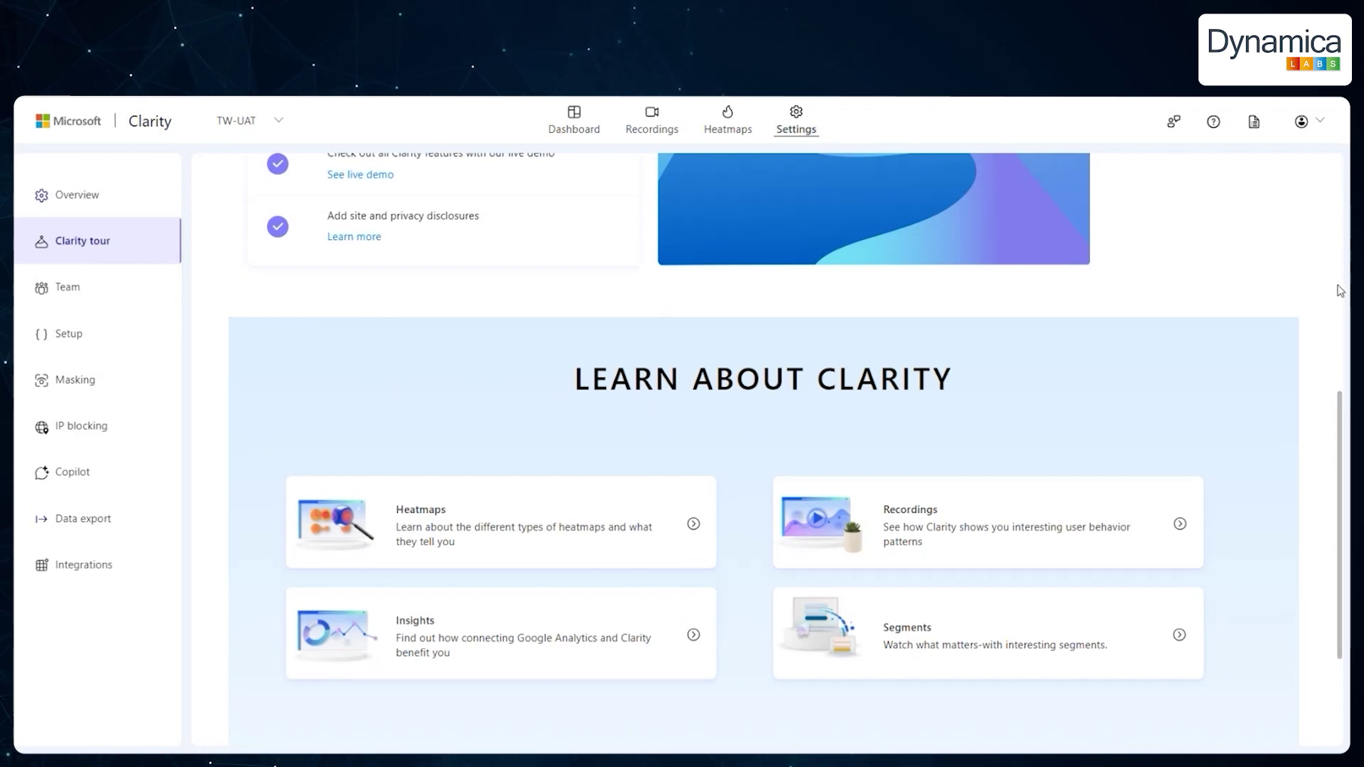
scroll(1340, 291, "up", 6)
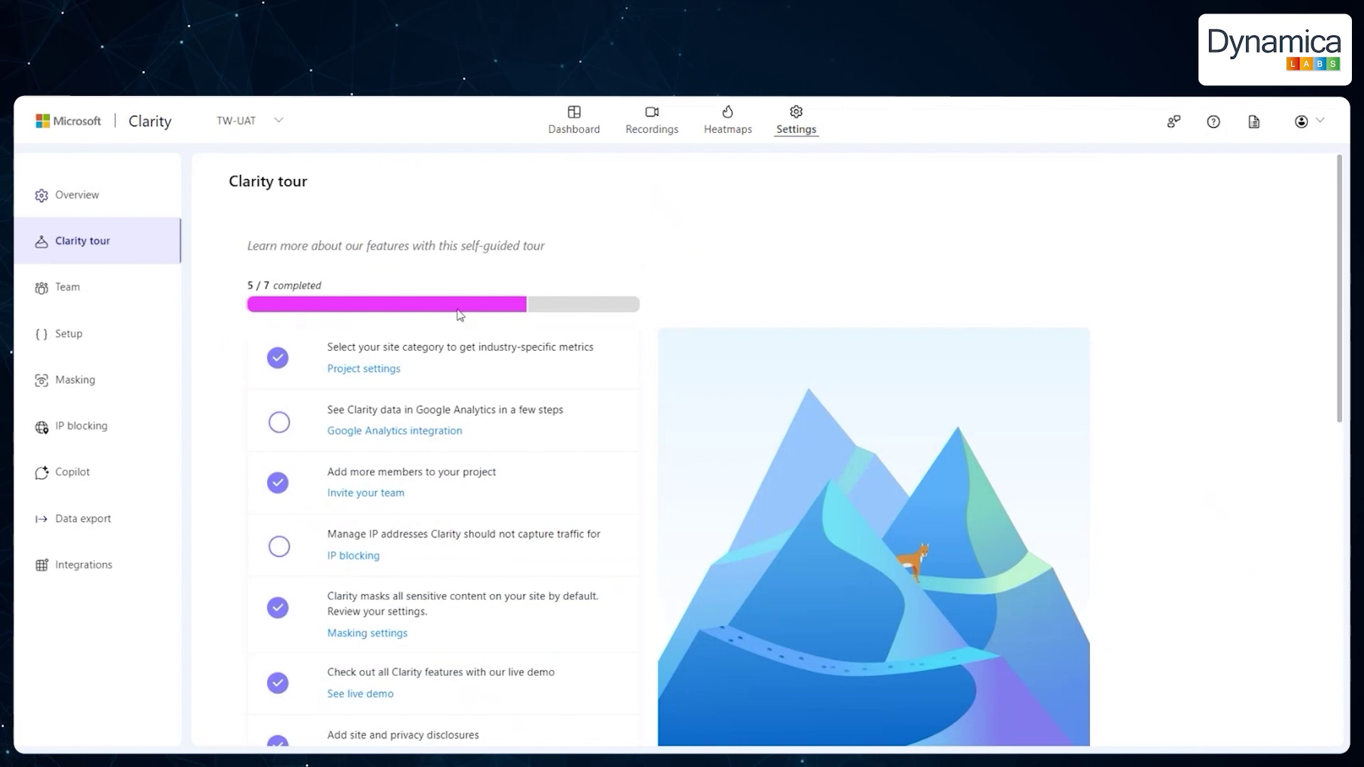
On the Team page, start adding a team member and view the roles in the Role dropdown
left_click(129, 294)
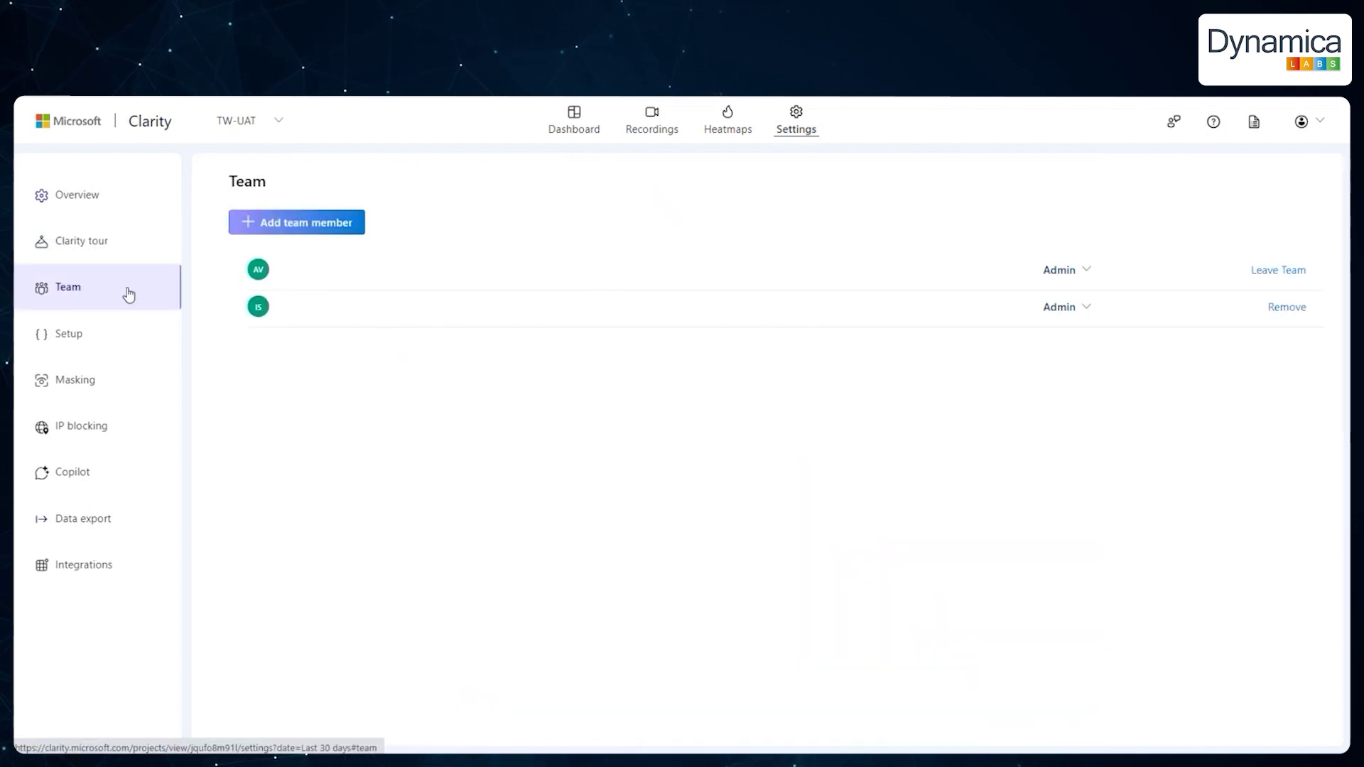
left_click(338, 223)
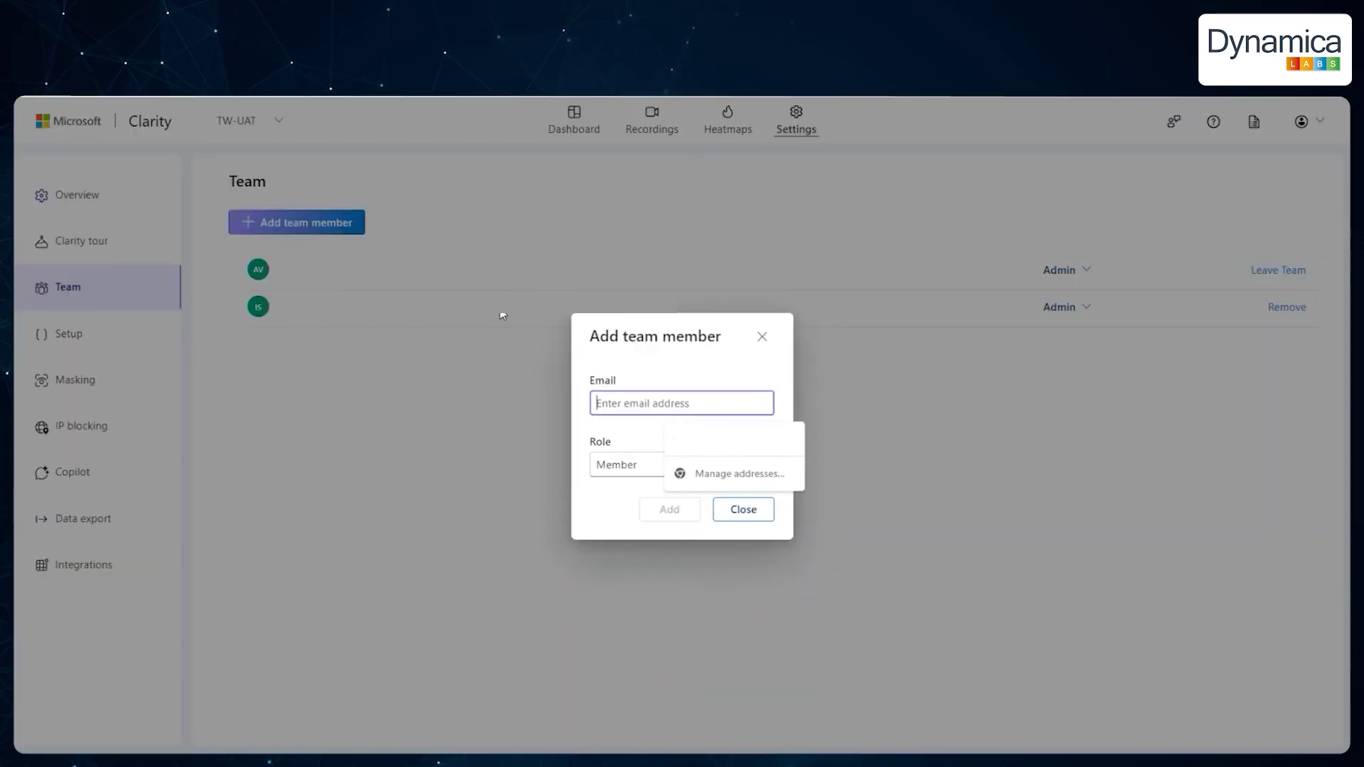
key("Tab")
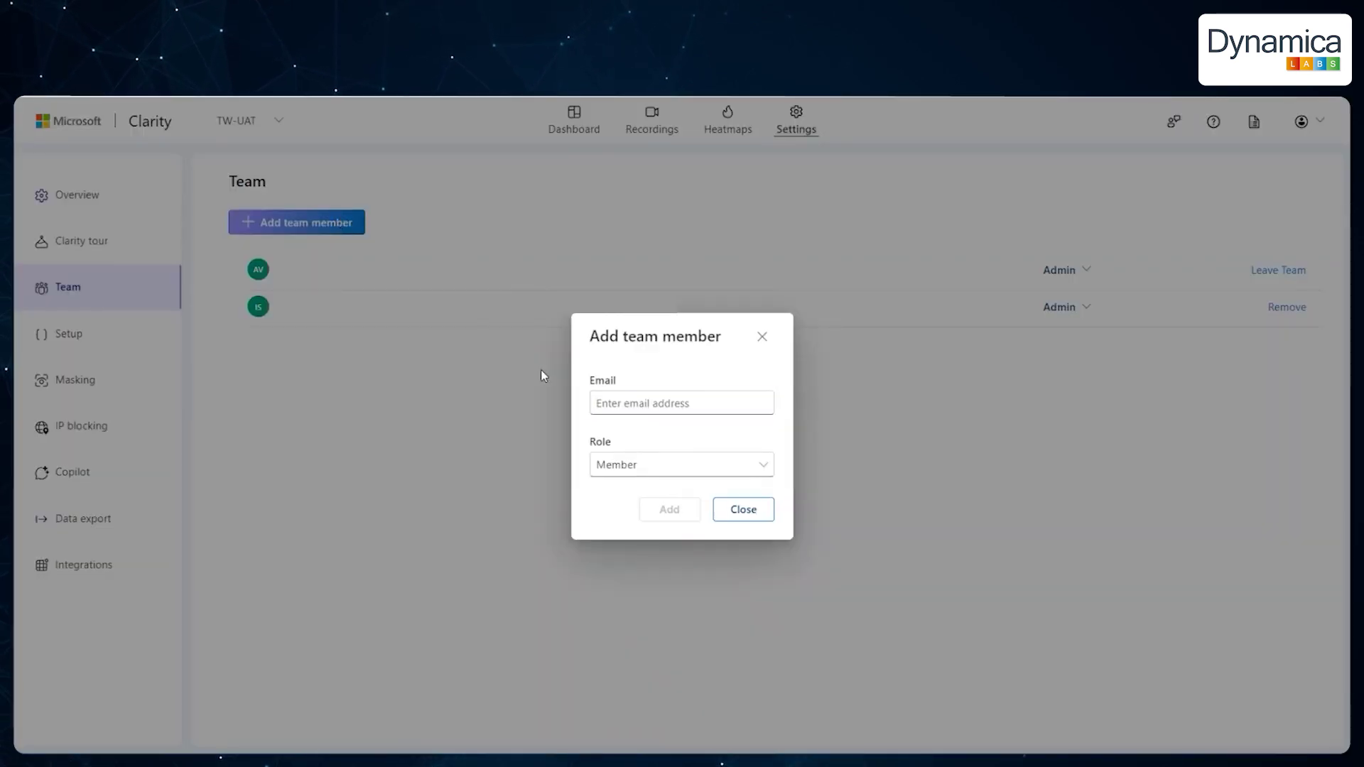
left_click(700, 469)
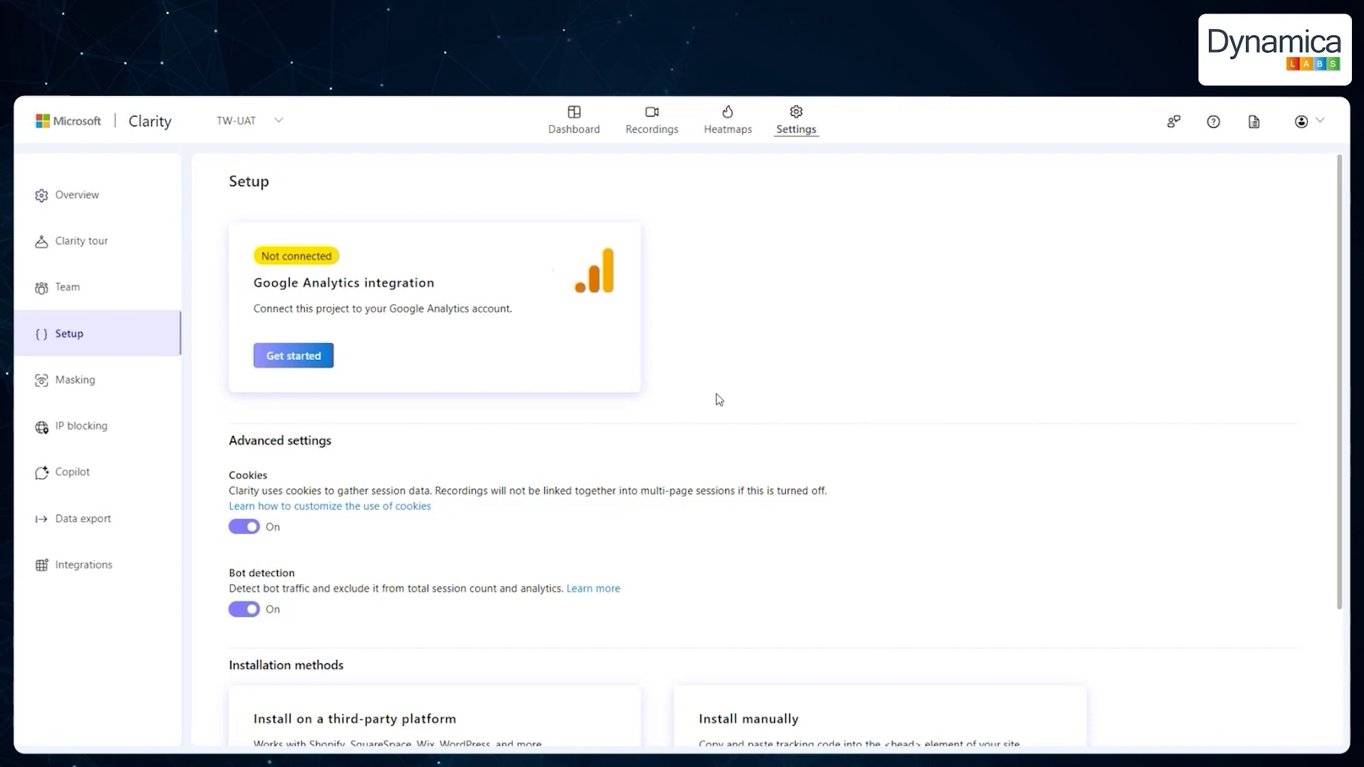
Scroll the Setup page to the installation methods: third-party platform or manual tracking code
scroll(716, 395, "down", 1)
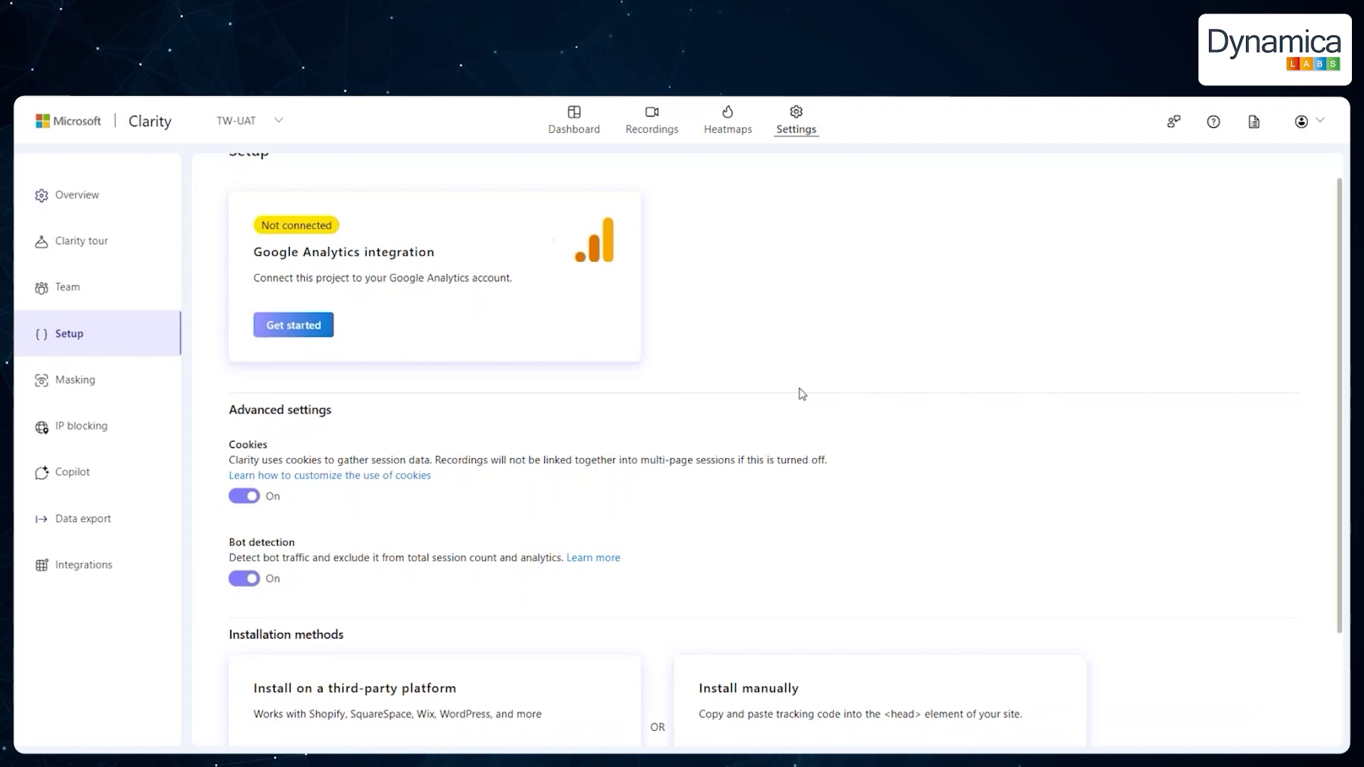
scroll(801, 394, "down", 3)
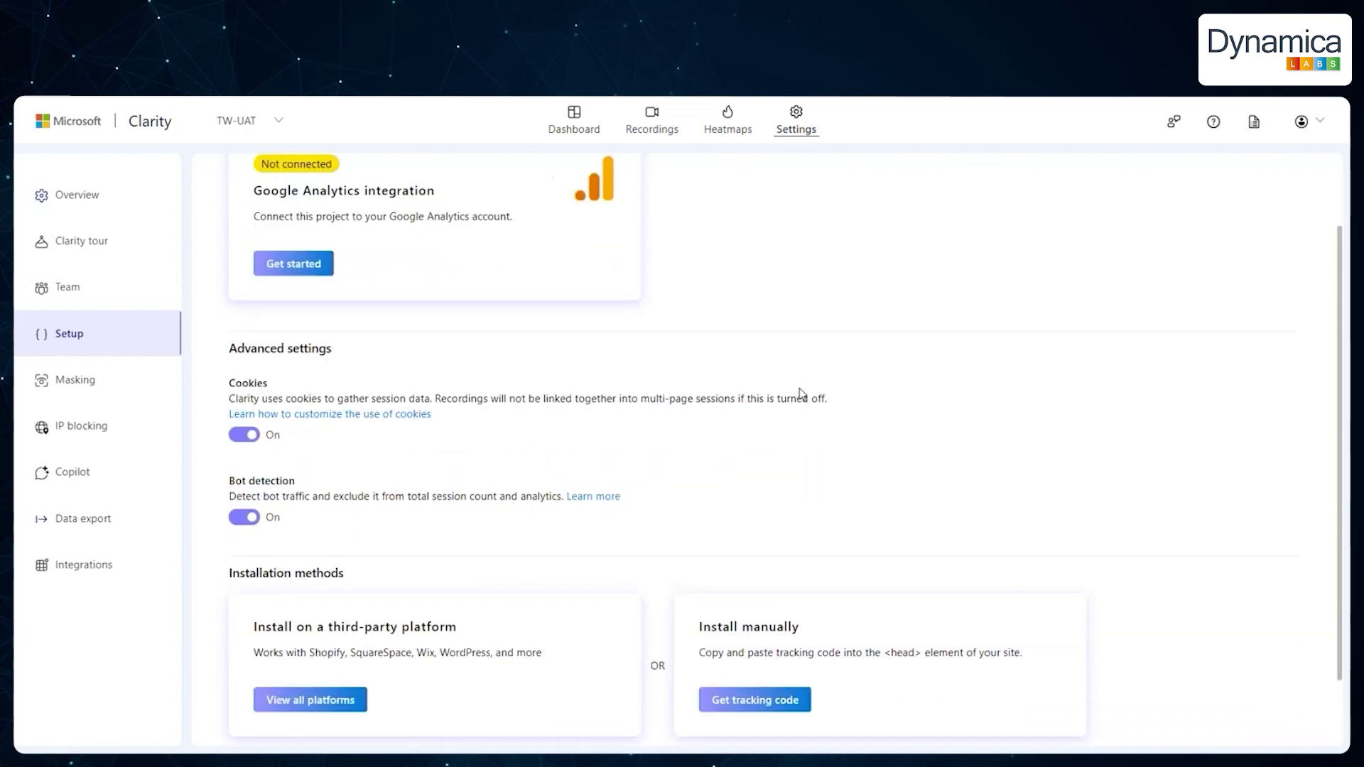
scroll(801, 394, "down", 1)
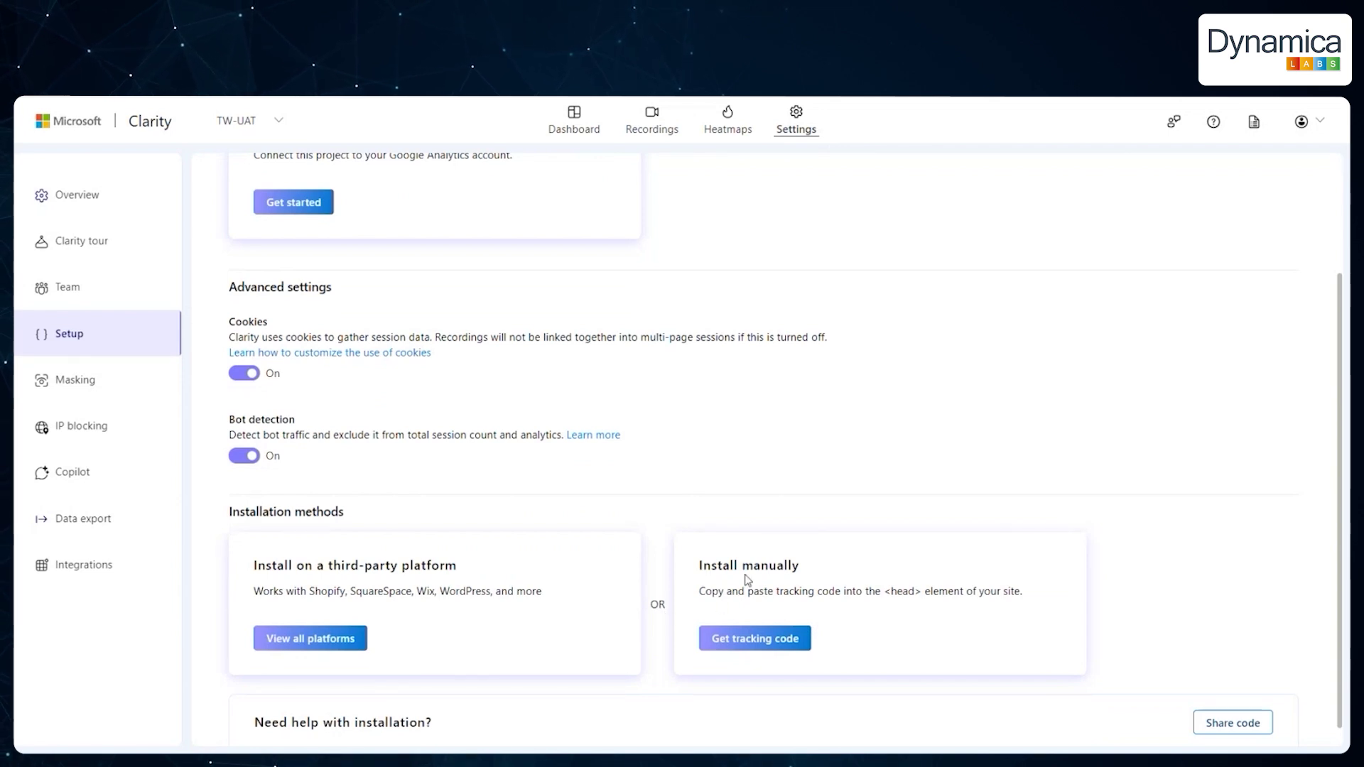
left_click(771, 632)
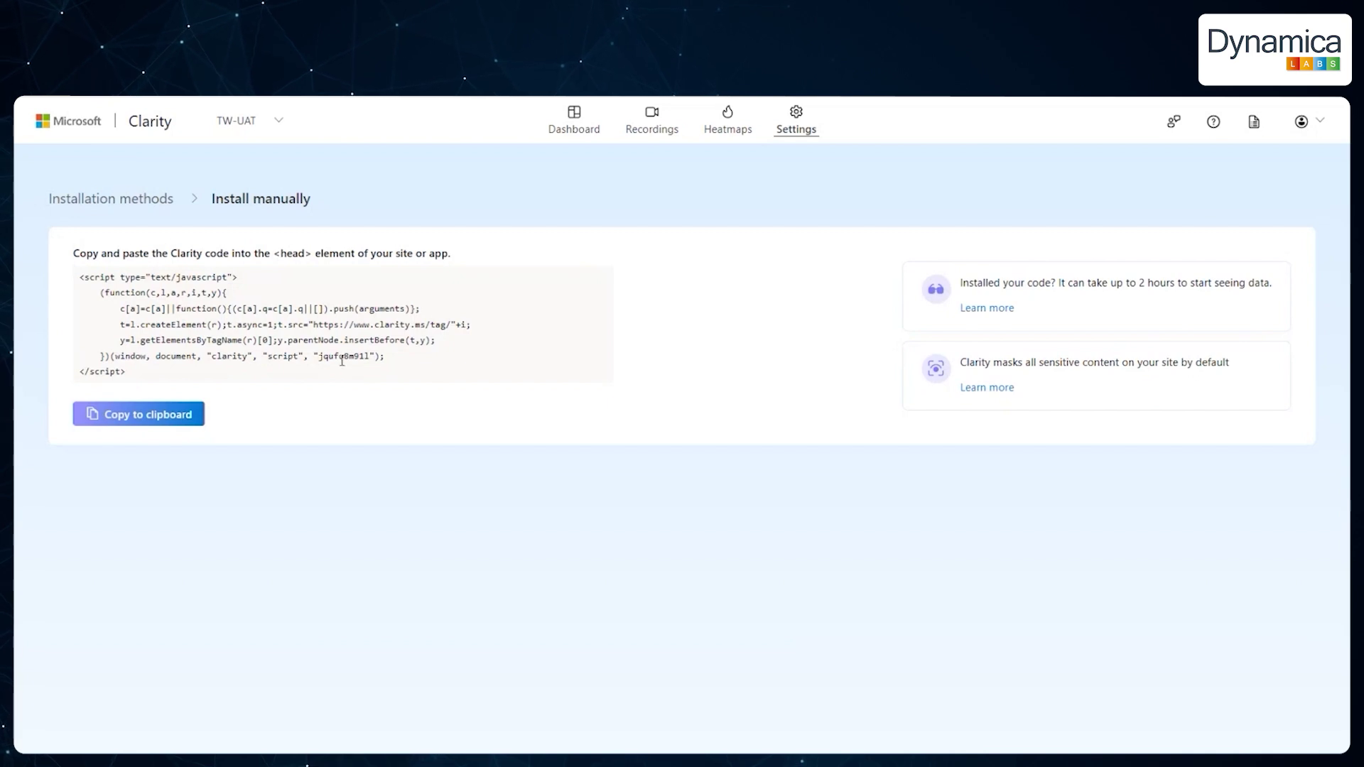
left_click(123, 202)
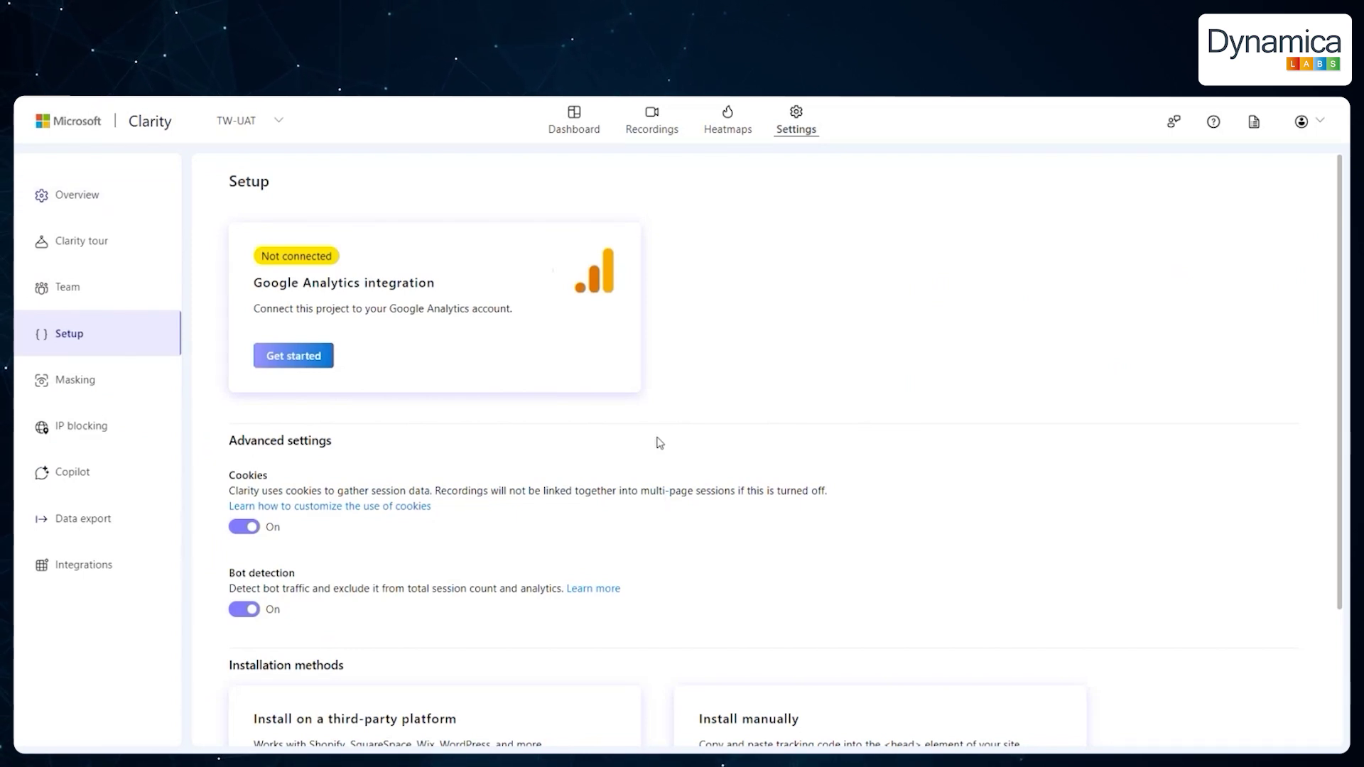
scroll(792, 602, "down", 1)
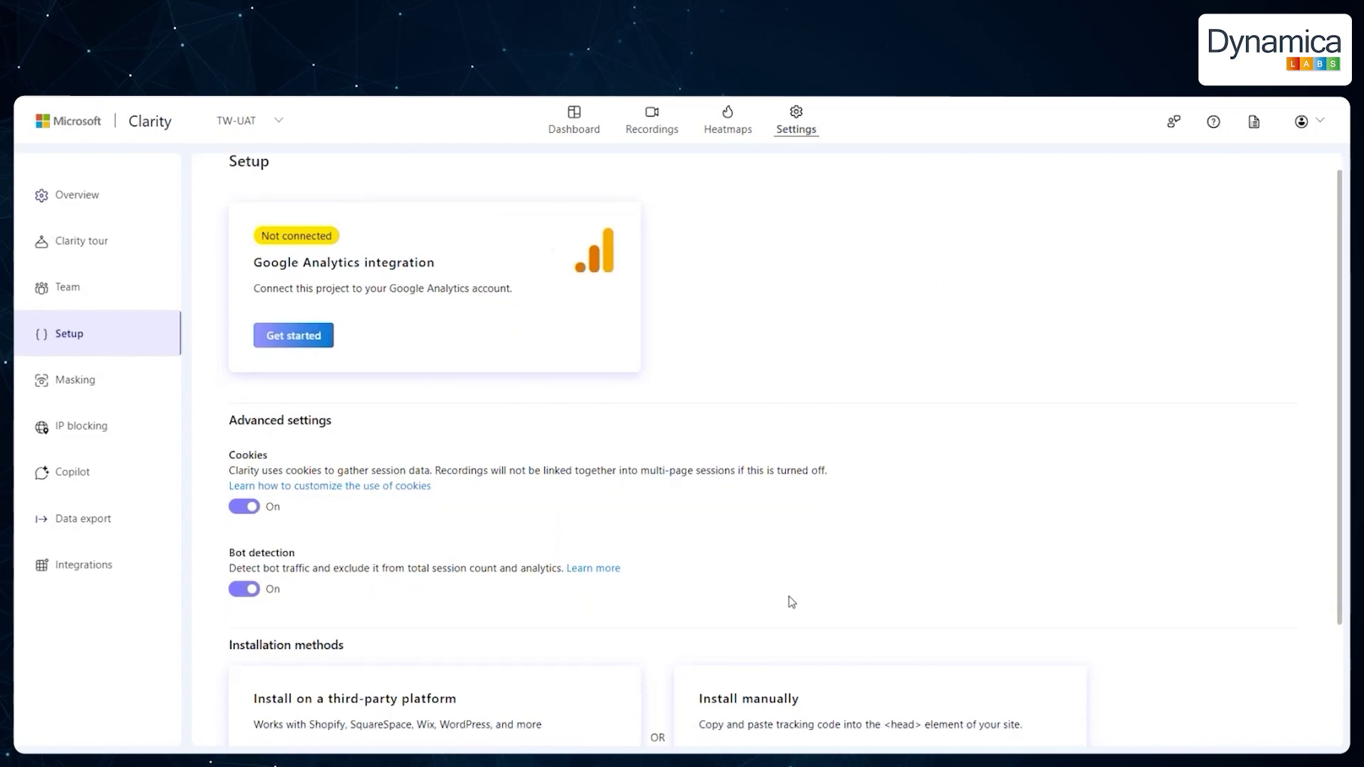
scroll(792, 601, "down", 1)
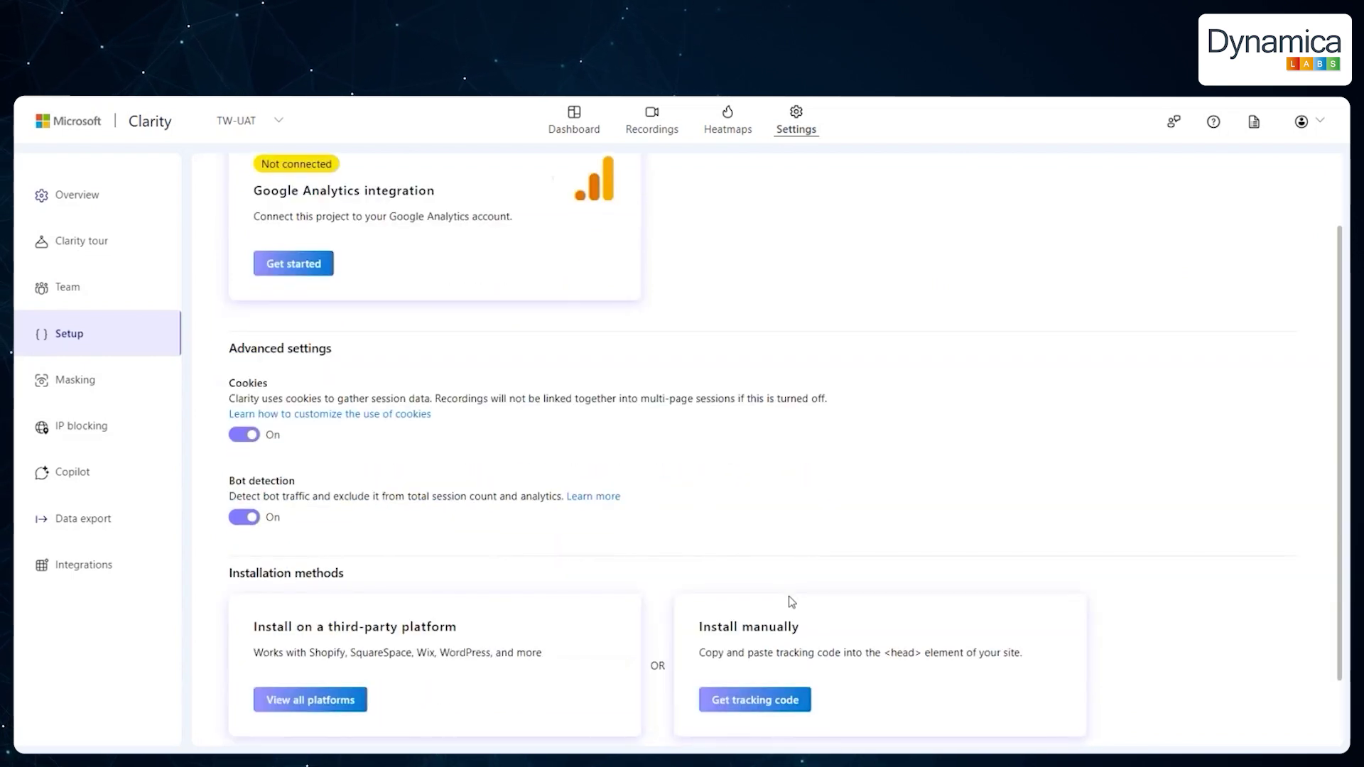
List all installation platforms, then view the IP blocking, Copilot, Data export and Integrations settings
left_click(311, 701)
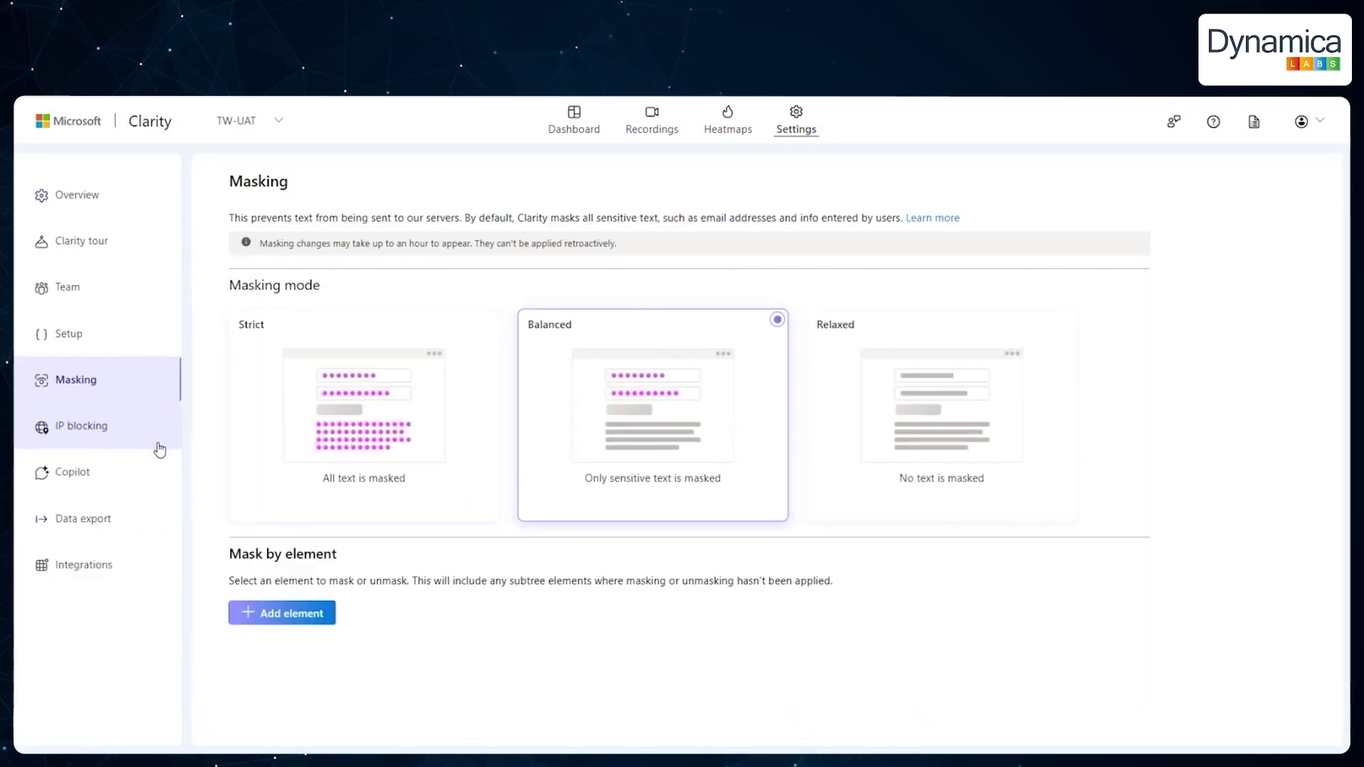
left_click(145, 428)
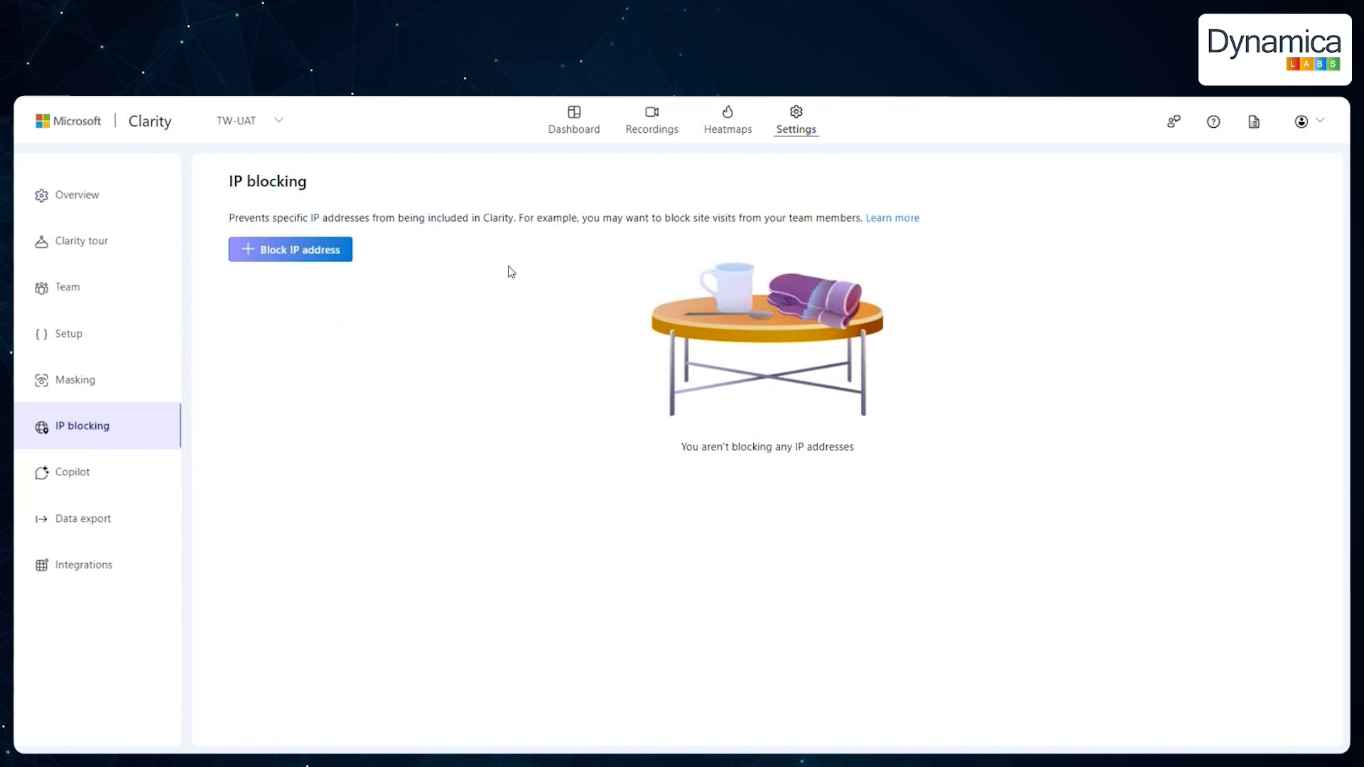
left_click(130, 487)
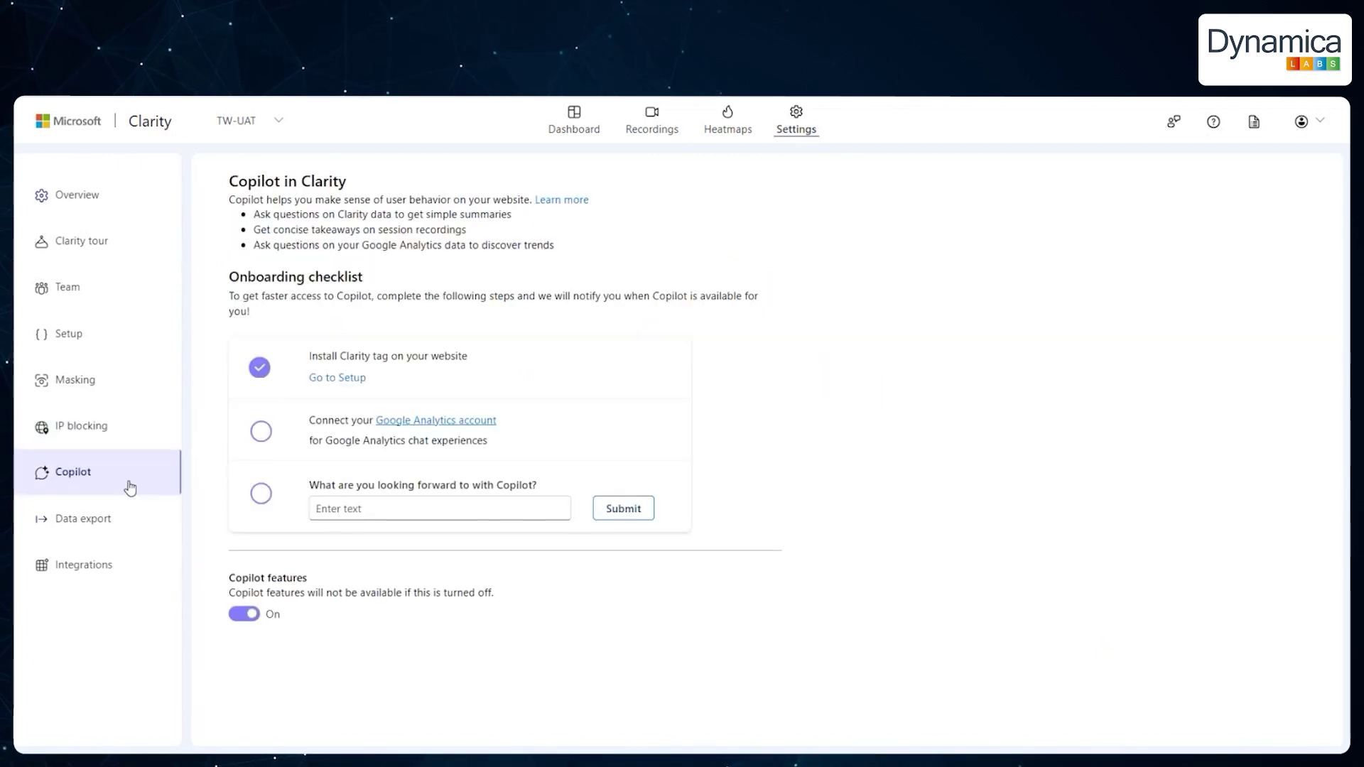
left_click(114, 531)
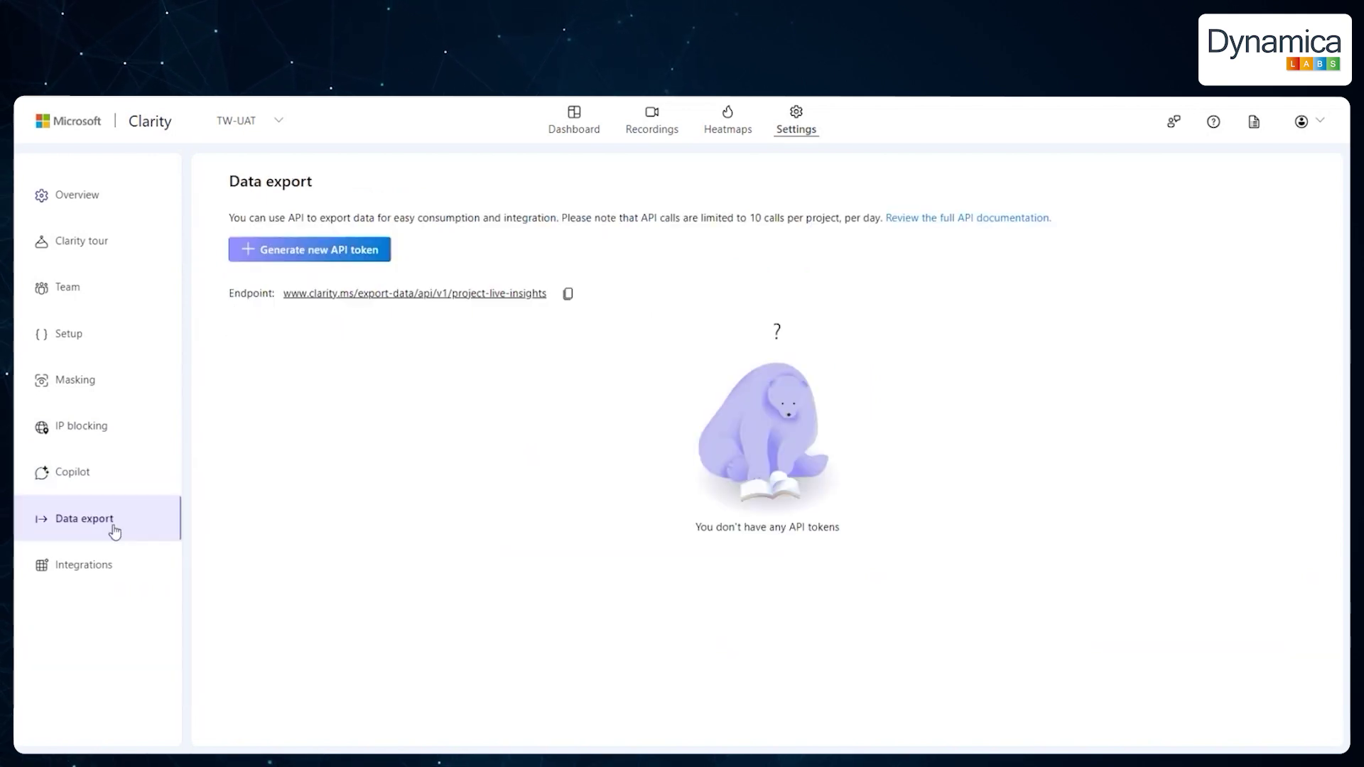
left_click(84, 565)
left_click(650, 127)
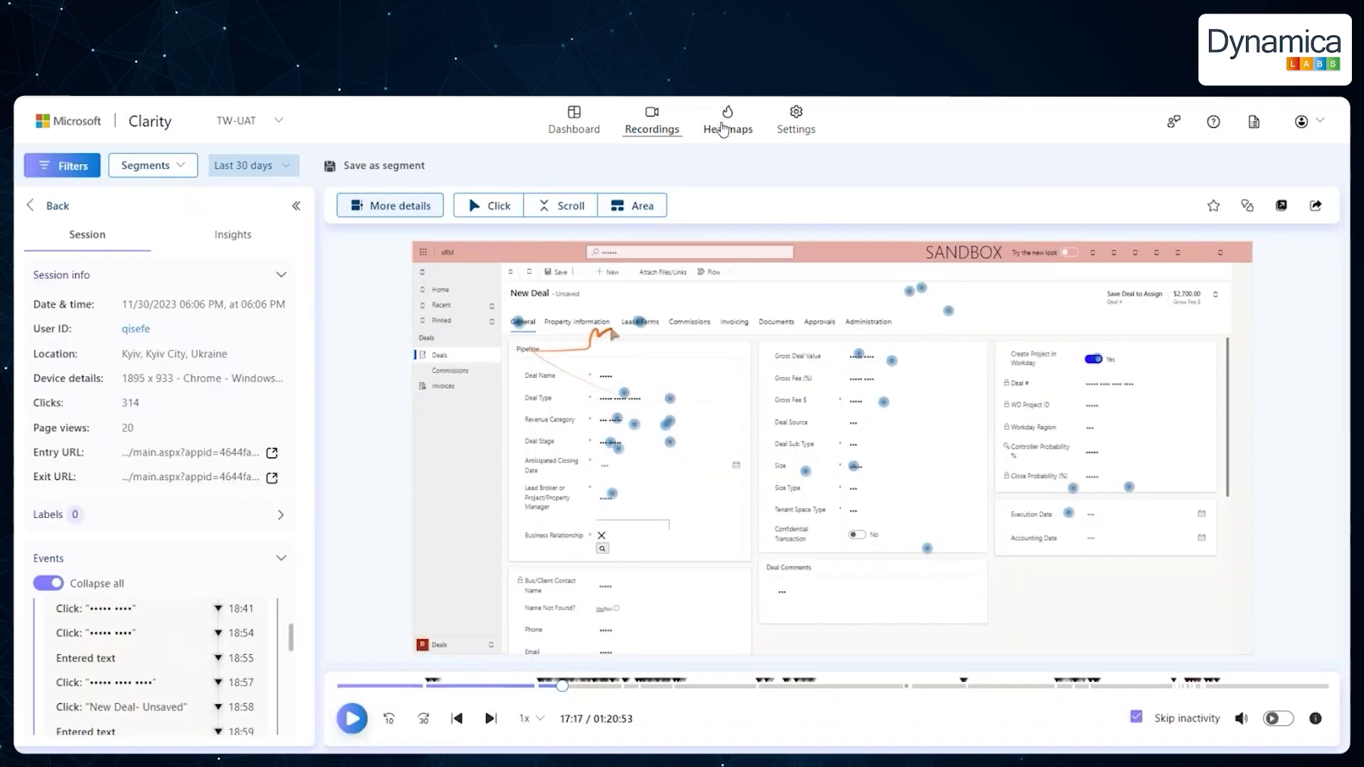
left_click(723, 128)
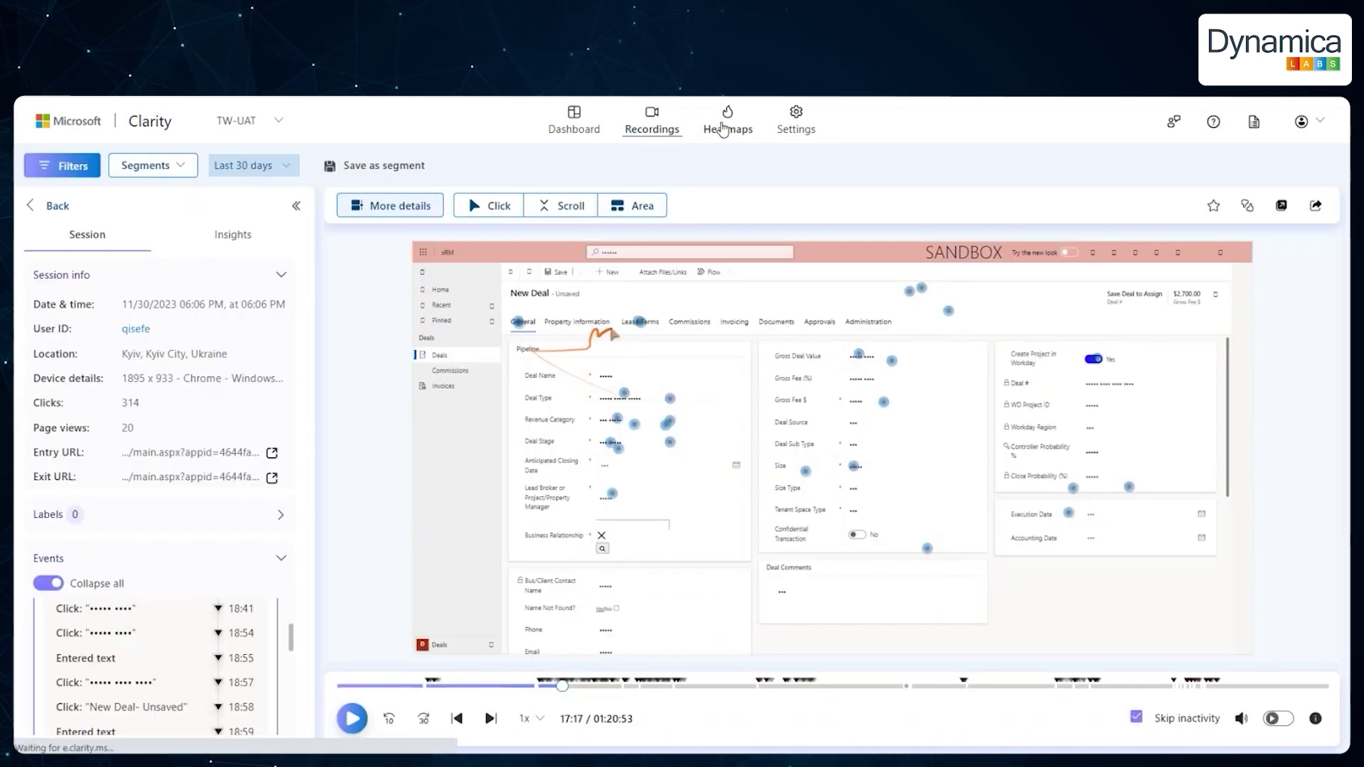
left_click(656, 133)
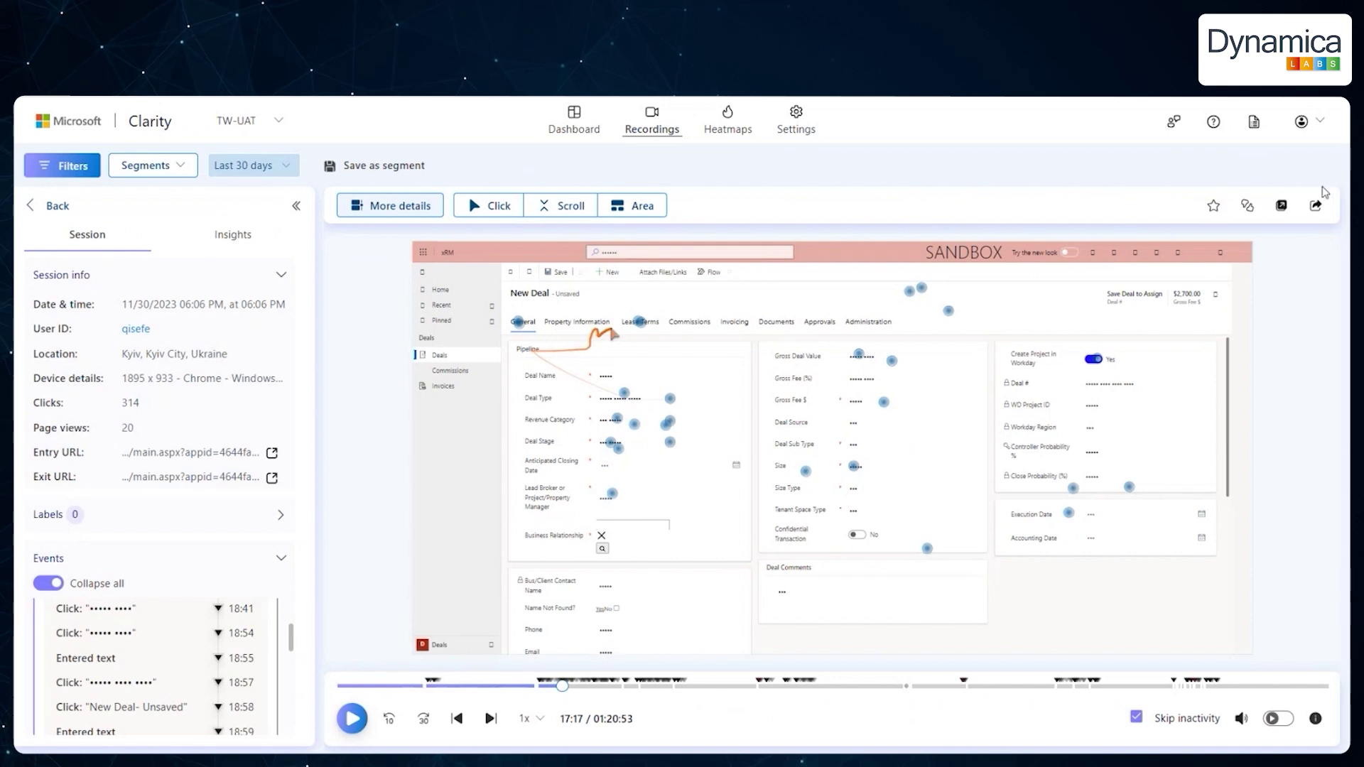
left_click(1315, 207)
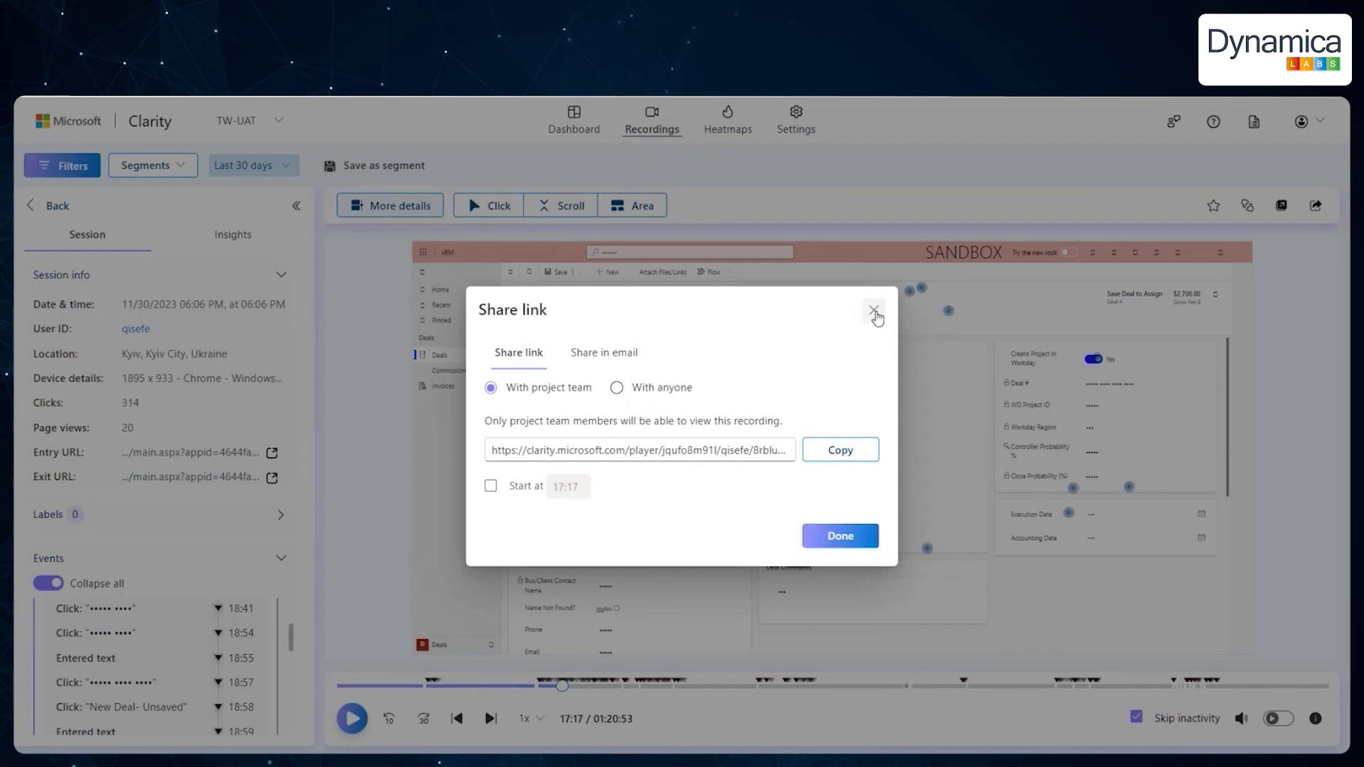
left_click(617, 358)
left_click(874, 310)
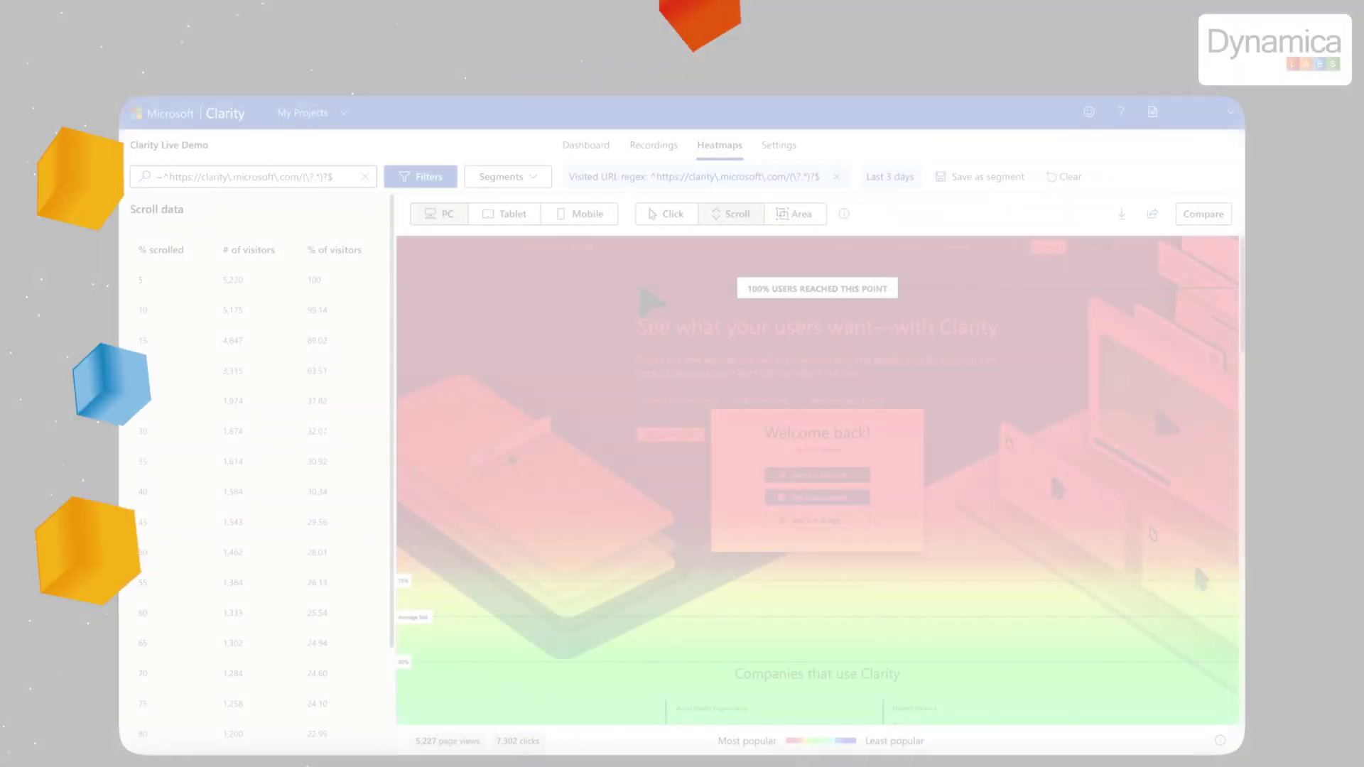
Open the TW-UAT click heatmap and compare it side by side with the second most popular page
scroll(648, 303, "down", 5)
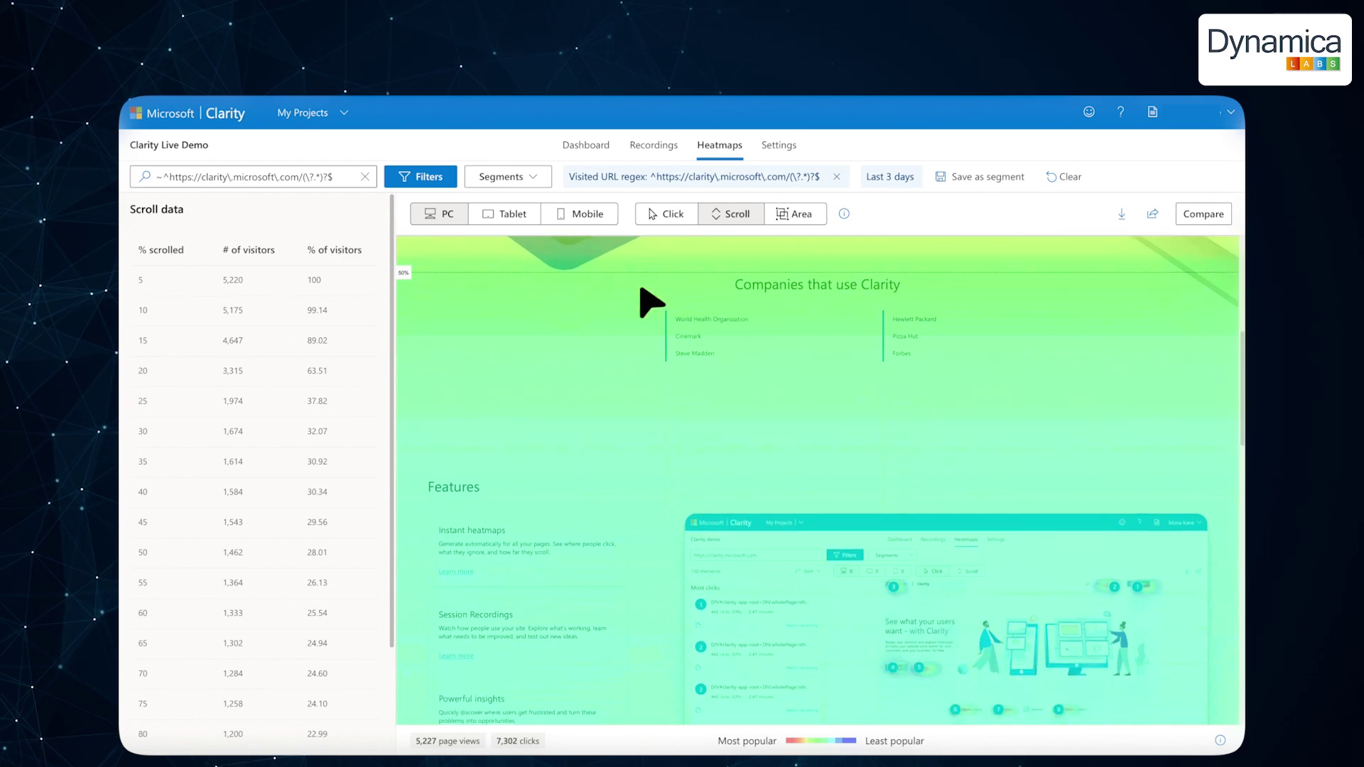
left_click(803, 216)
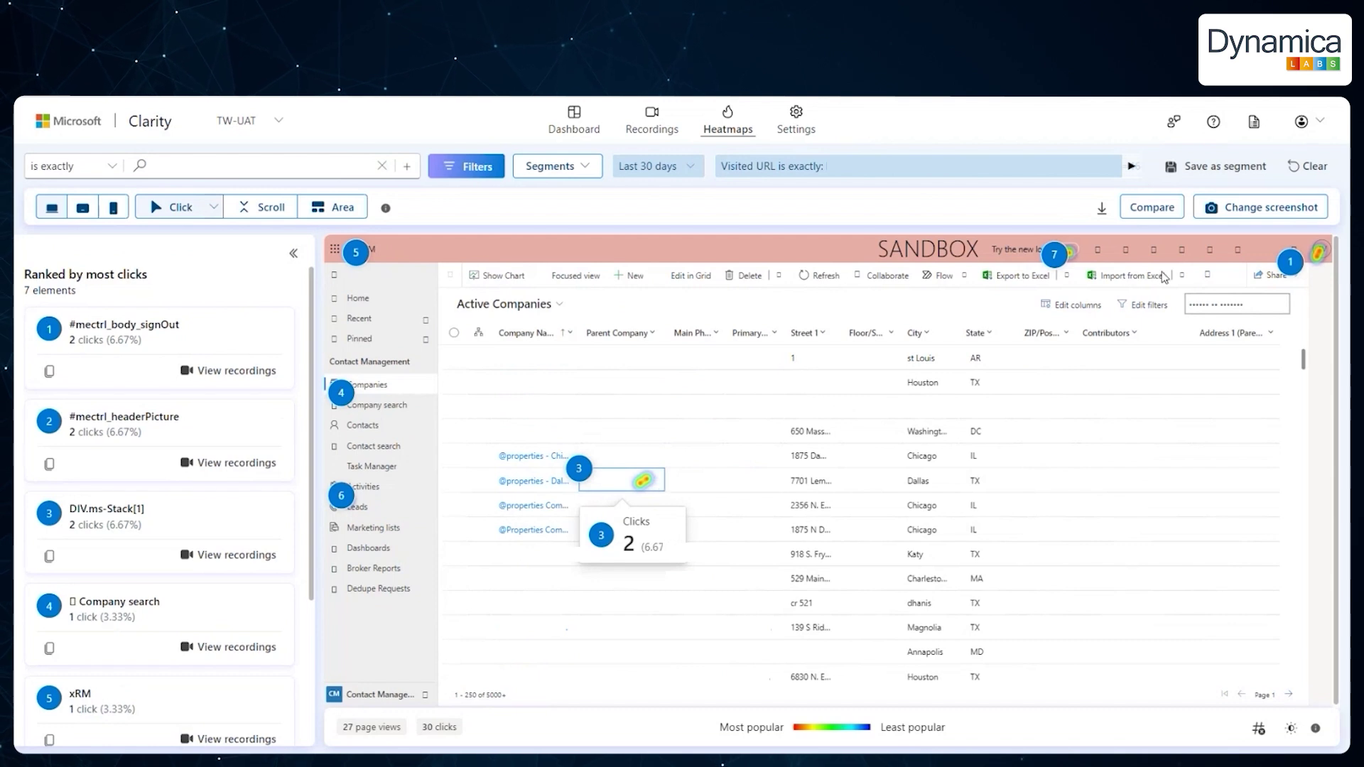
left_click(1152, 207)
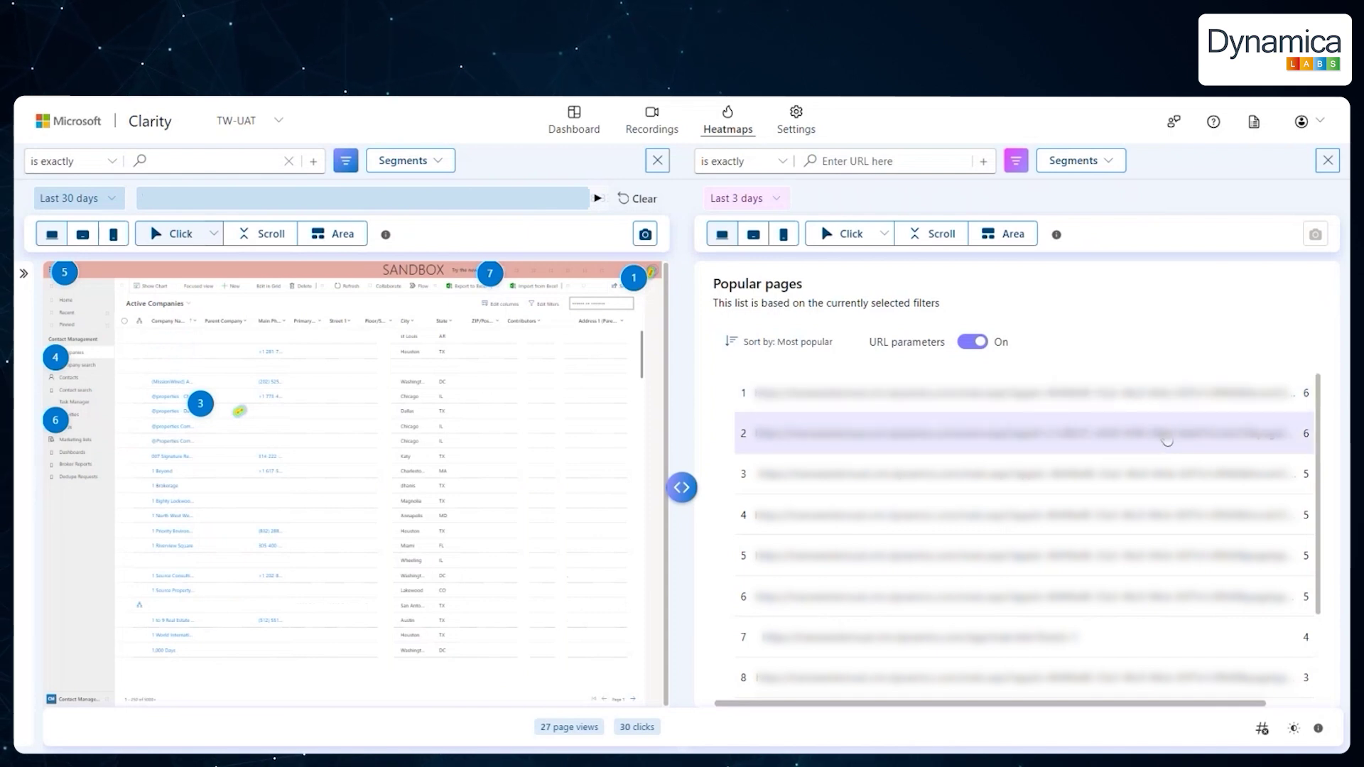
left_click(1167, 439)
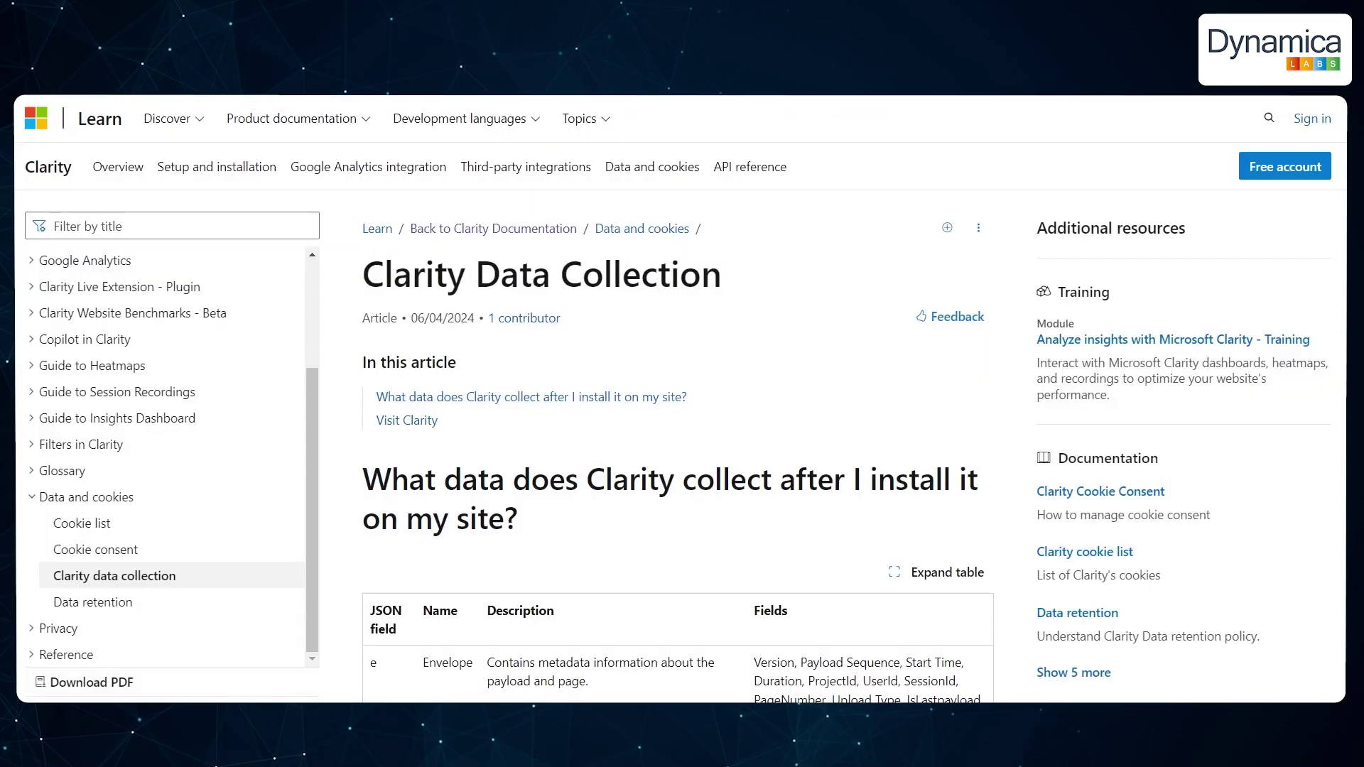
Scroll down through the Clarity Data Collection article's table of collected JSON fields
scroll(515, 268, "down", 2)
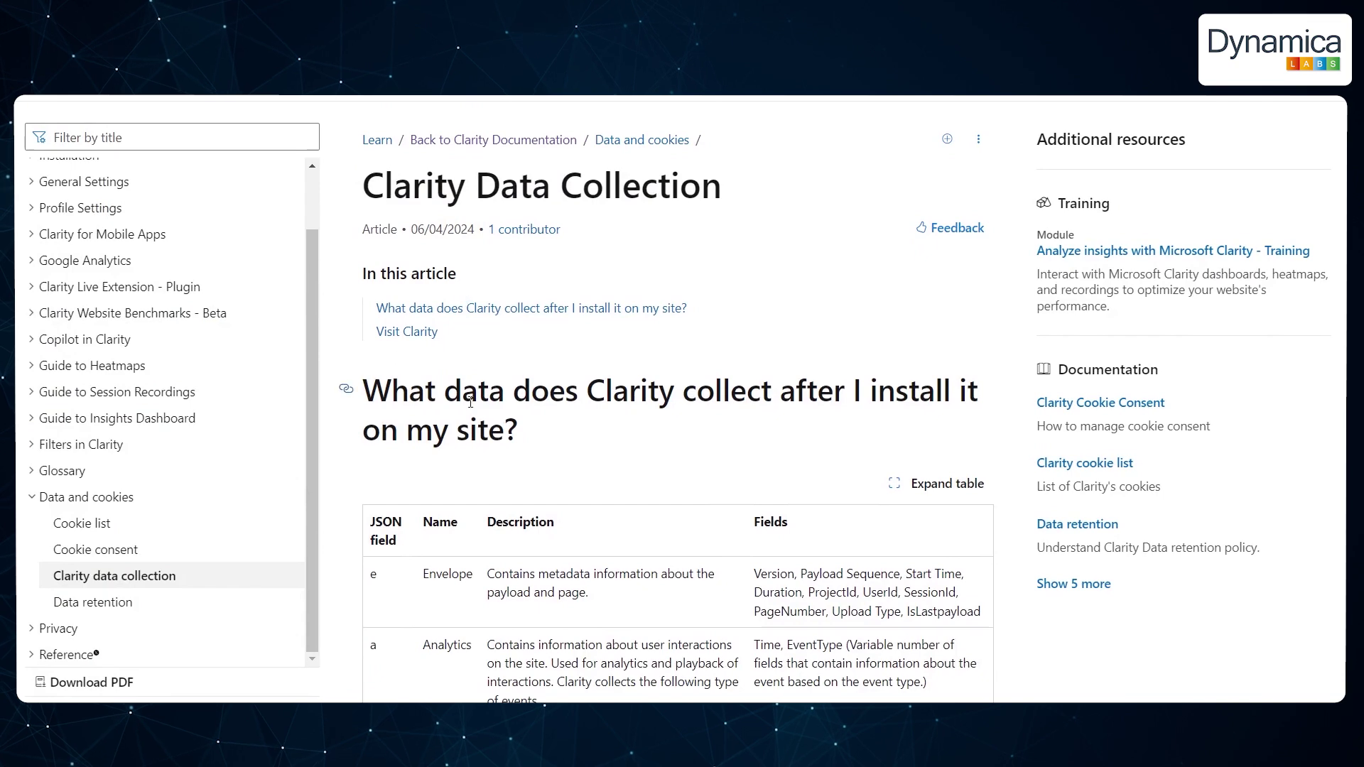
scroll(474, 357, "down", 3)
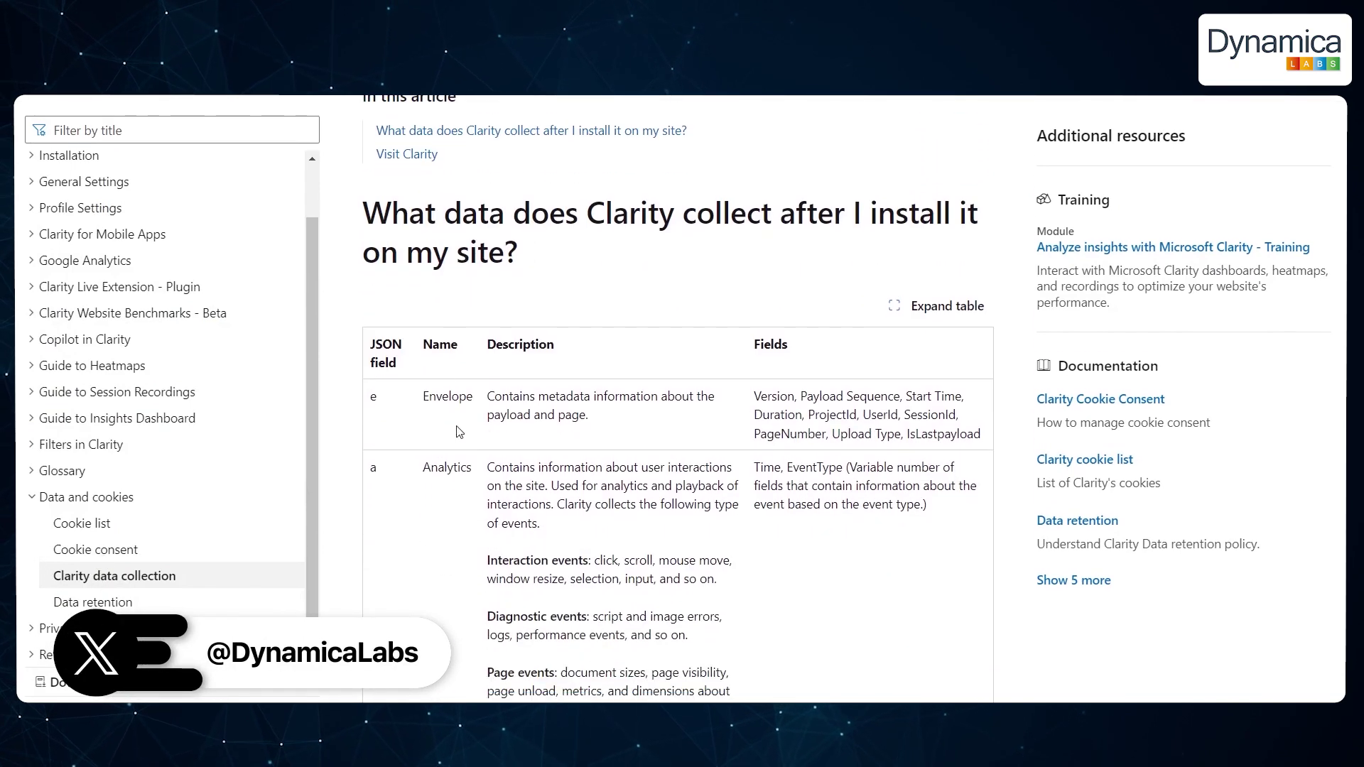
scroll(427, 454, "down", 3)
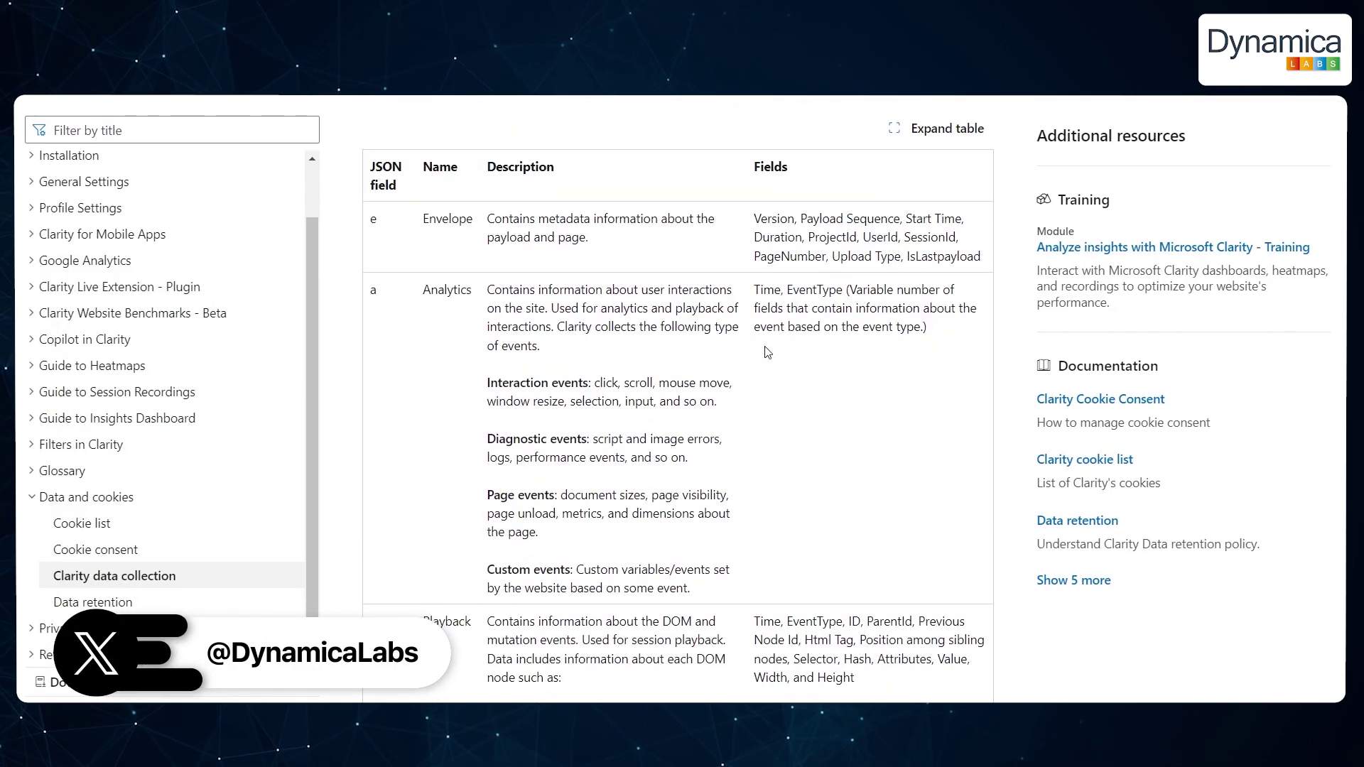
scroll(425, 537, "down", 2)
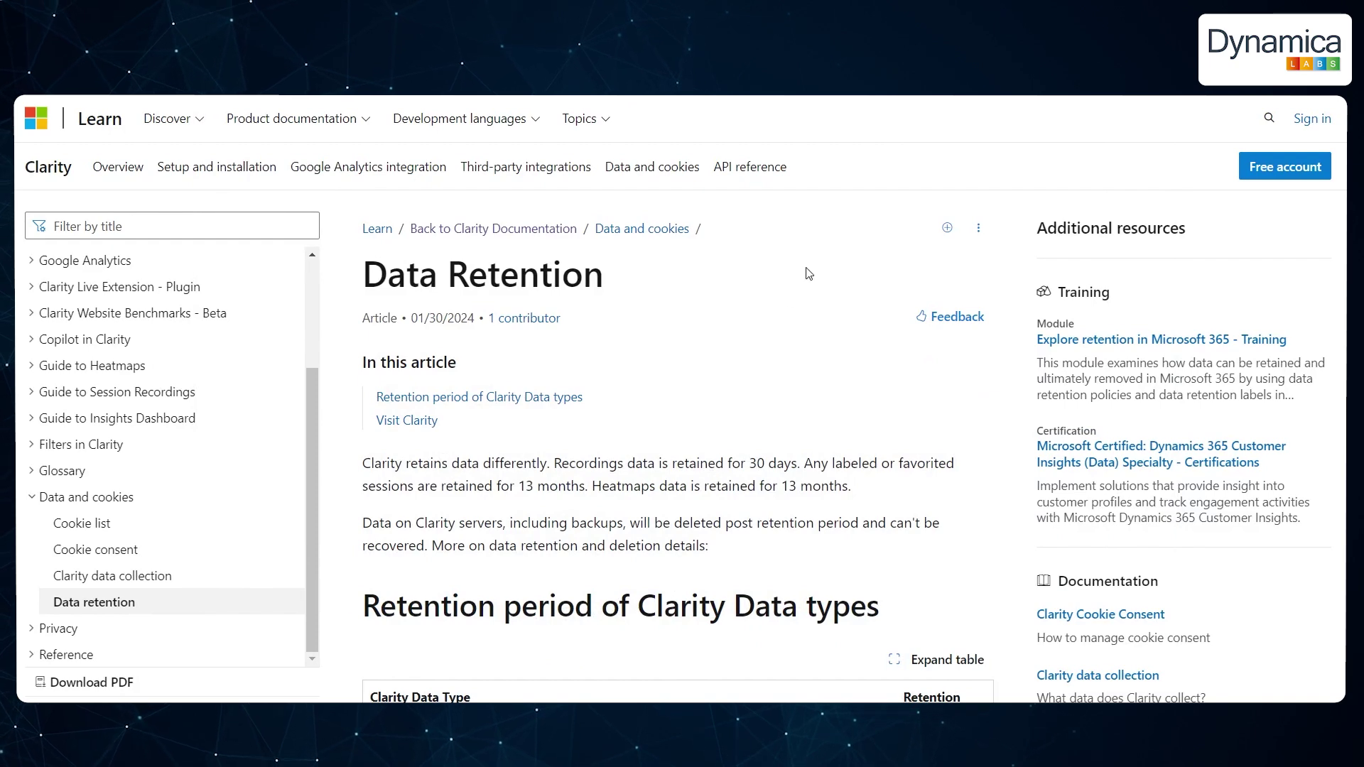
Scroll the Data Retention article to the Retention period of Clarity Data types table and Visit Clarity links
scroll(811, 267, "down", 1)
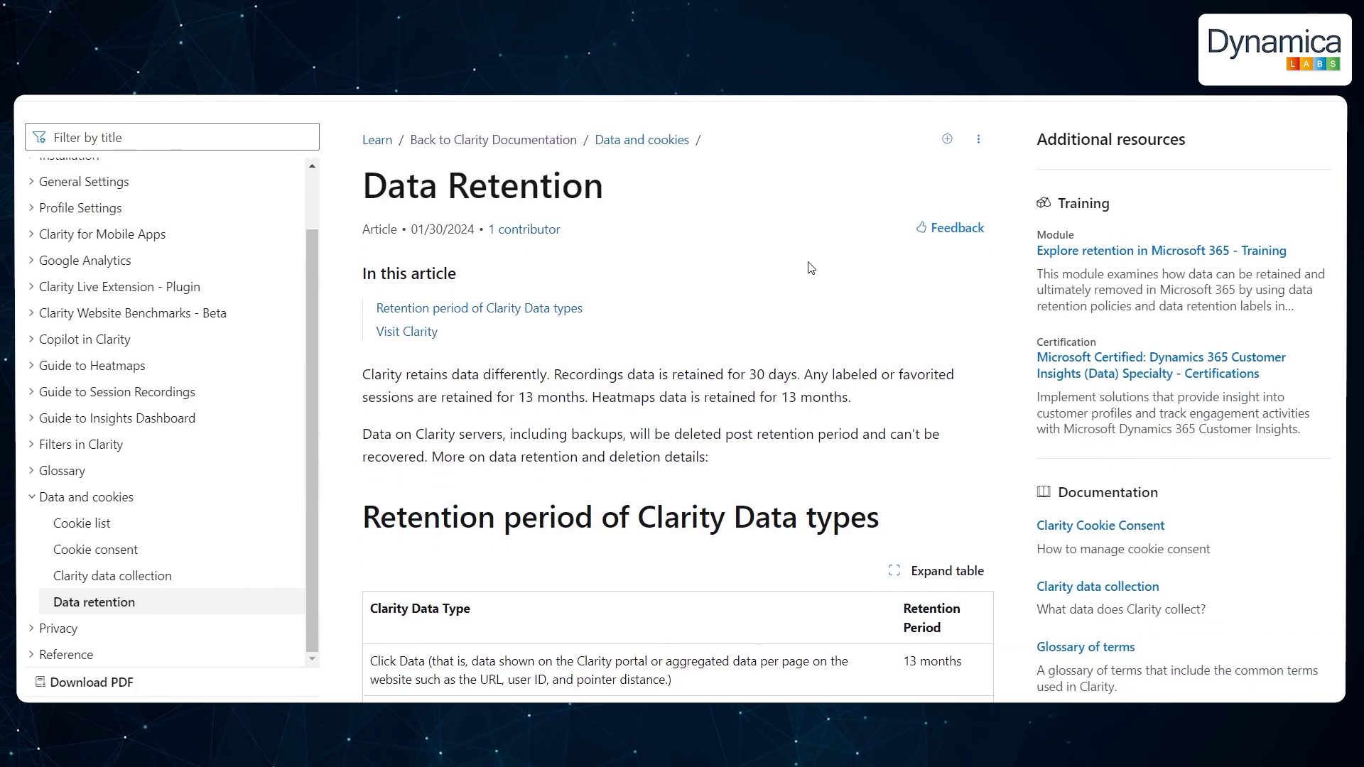
scroll(811, 268, "down", 1)
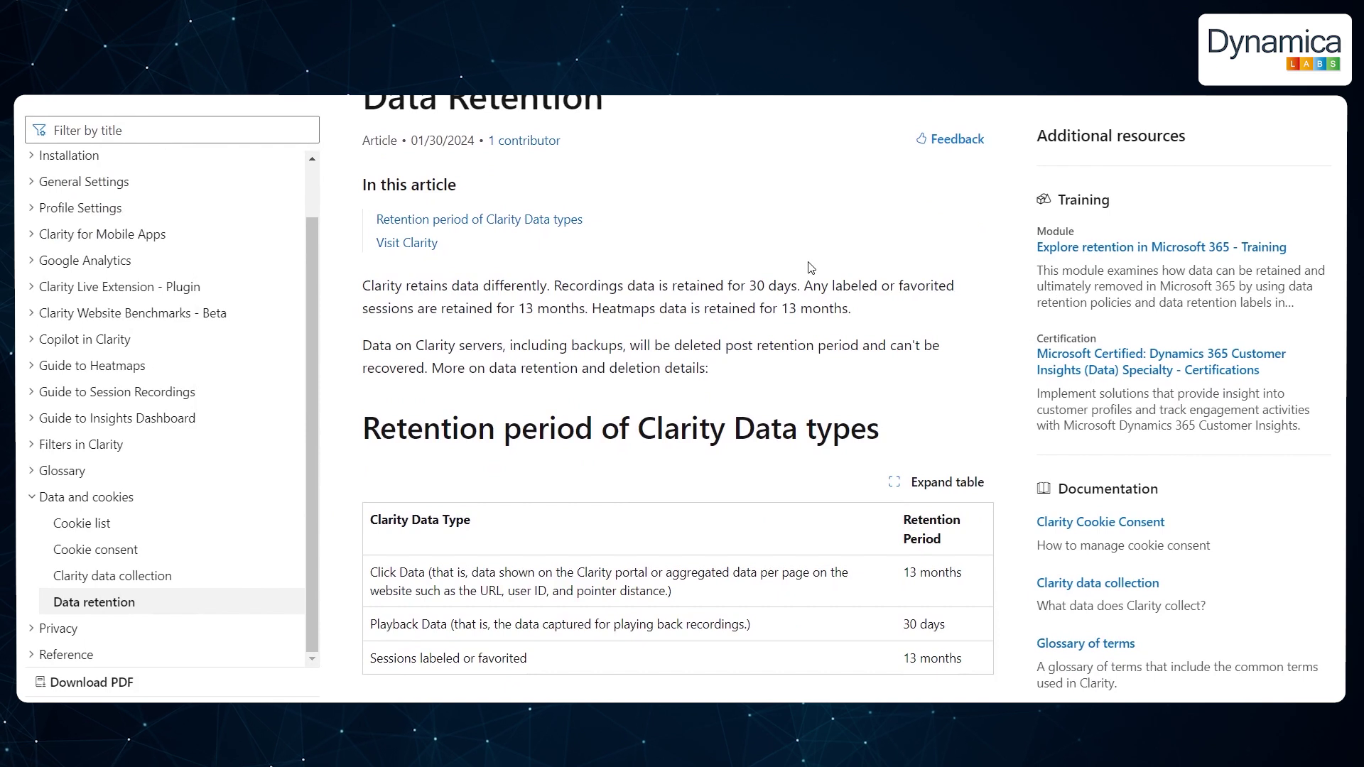
scroll(817, 230, "down", 1)
scroll(731, 229, "down", 1)
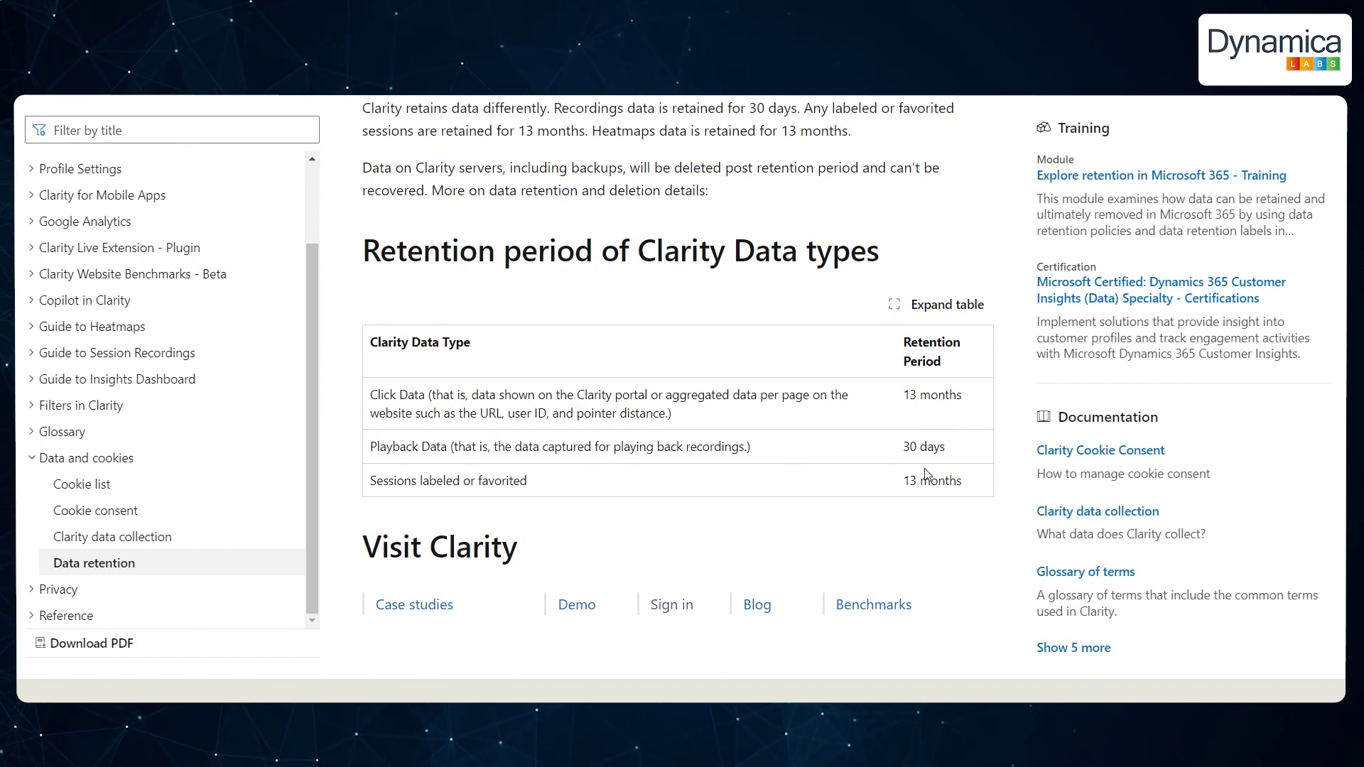
scroll(750, 419, "up", 1)
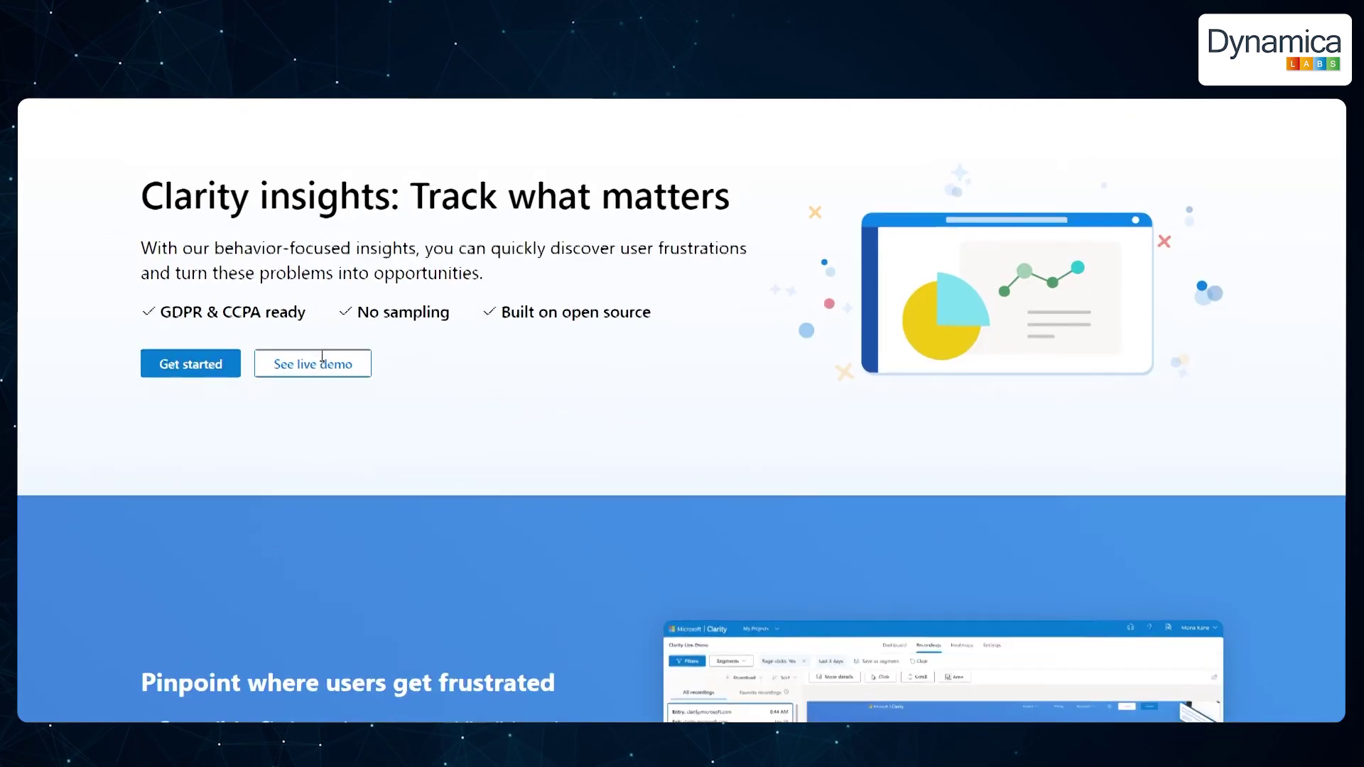
scroll(577, 354, "down", 5)
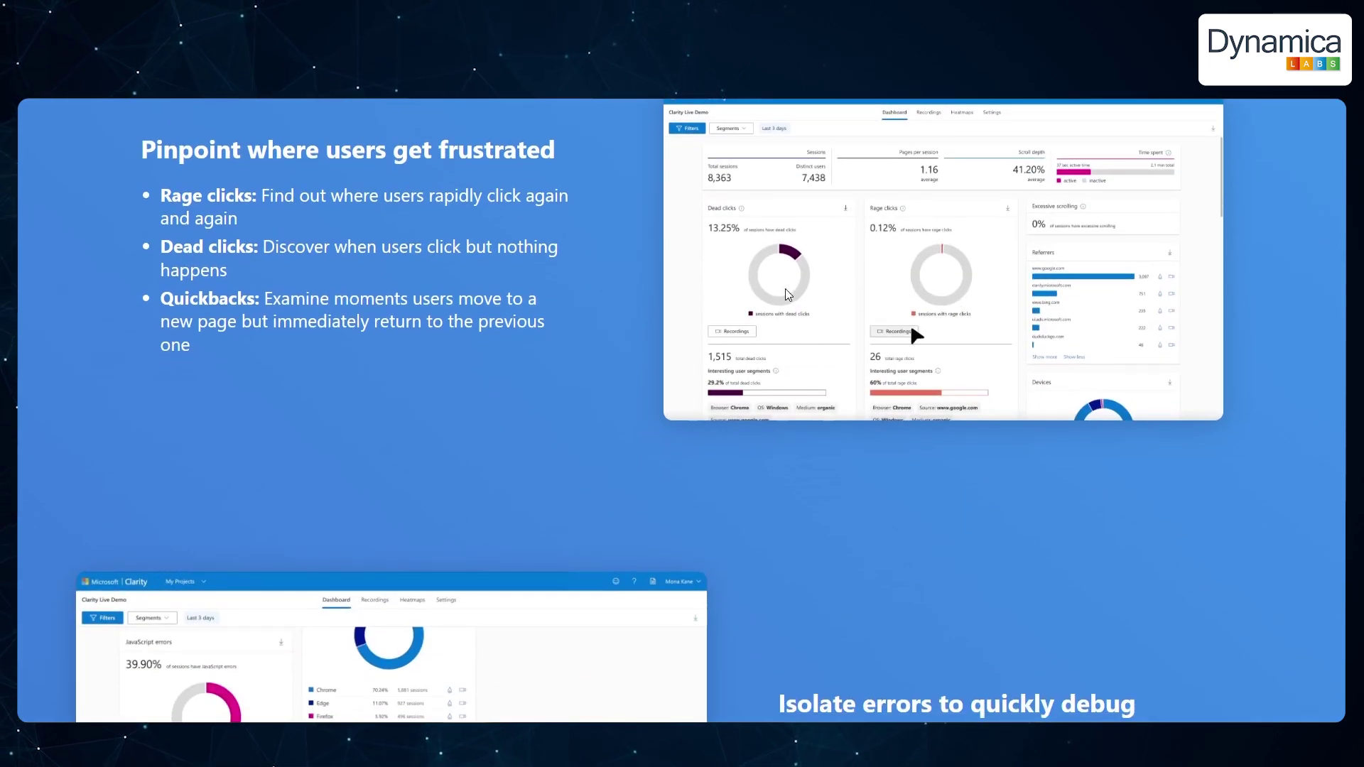
Scroll the Clarity page through the Pinpoint, Isolate errors, Save time, Slice and dice and Explore sections
scroll(500, 425, "down", 5)
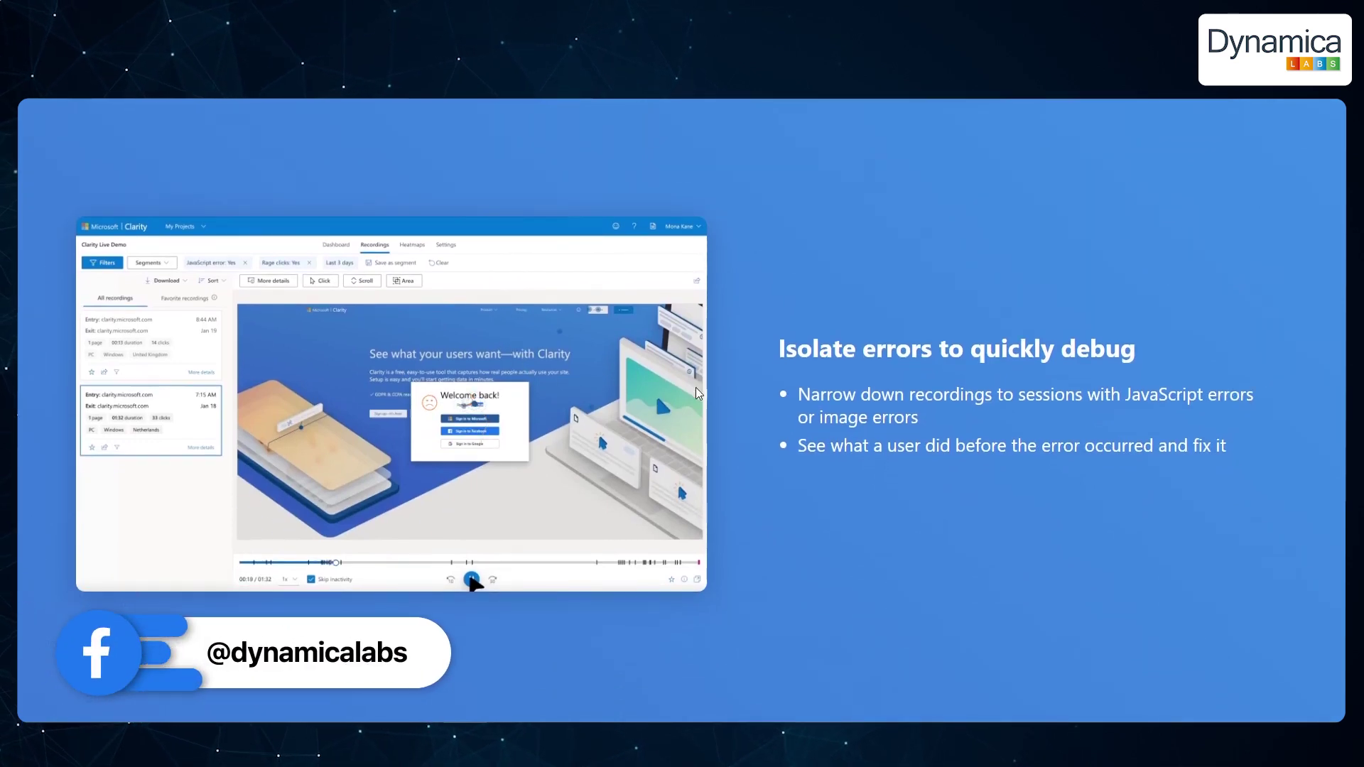
scroll(813, 506, "down", 5)
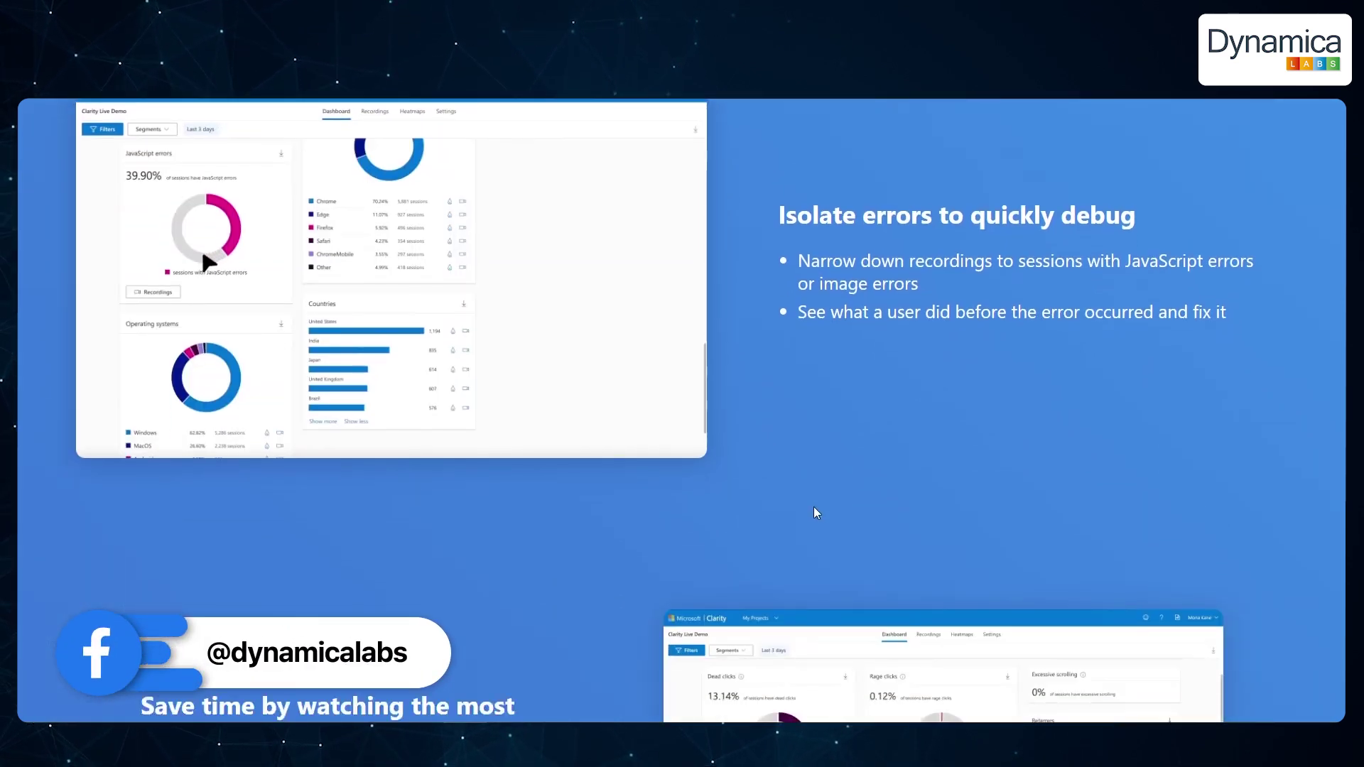
scroll(813, 506, "down", 3)
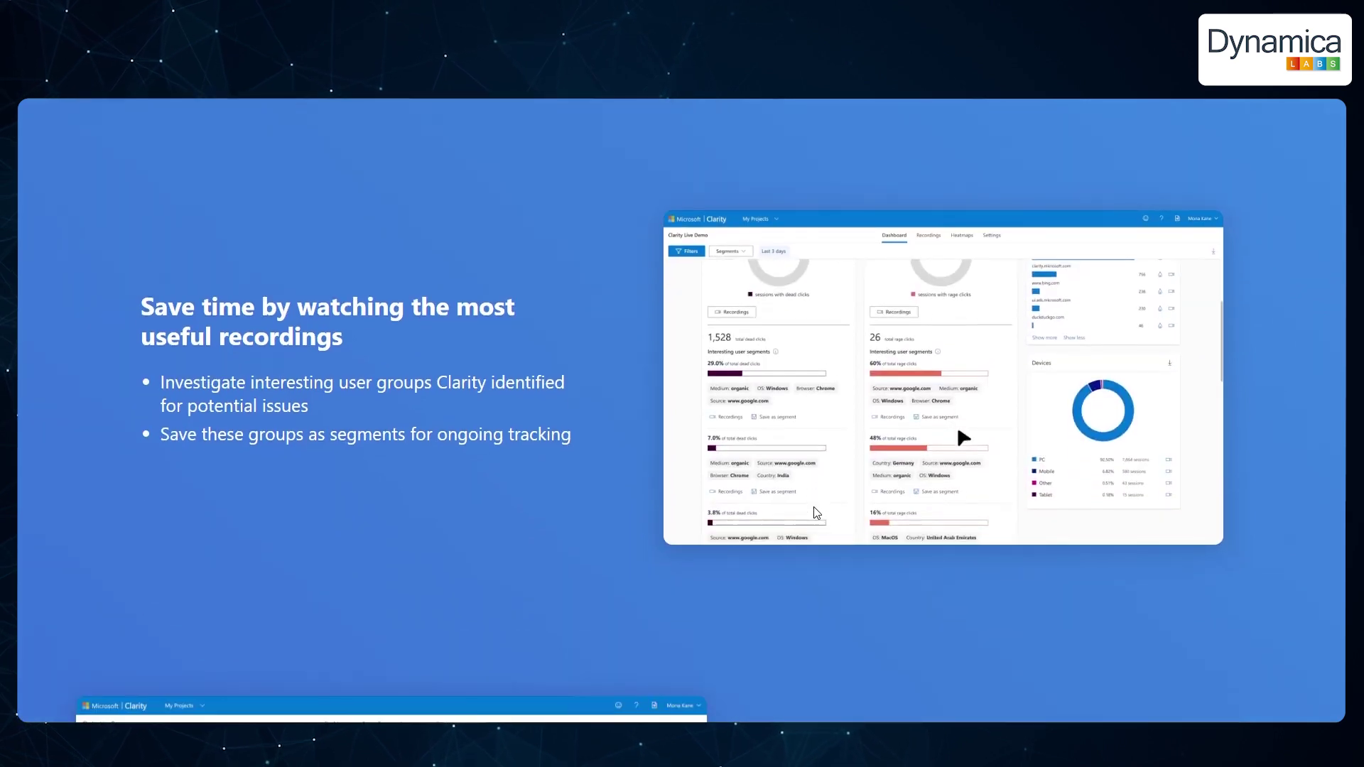
scroll(813, 506, "down", 3)
scroll(814, 509, "down", 5)
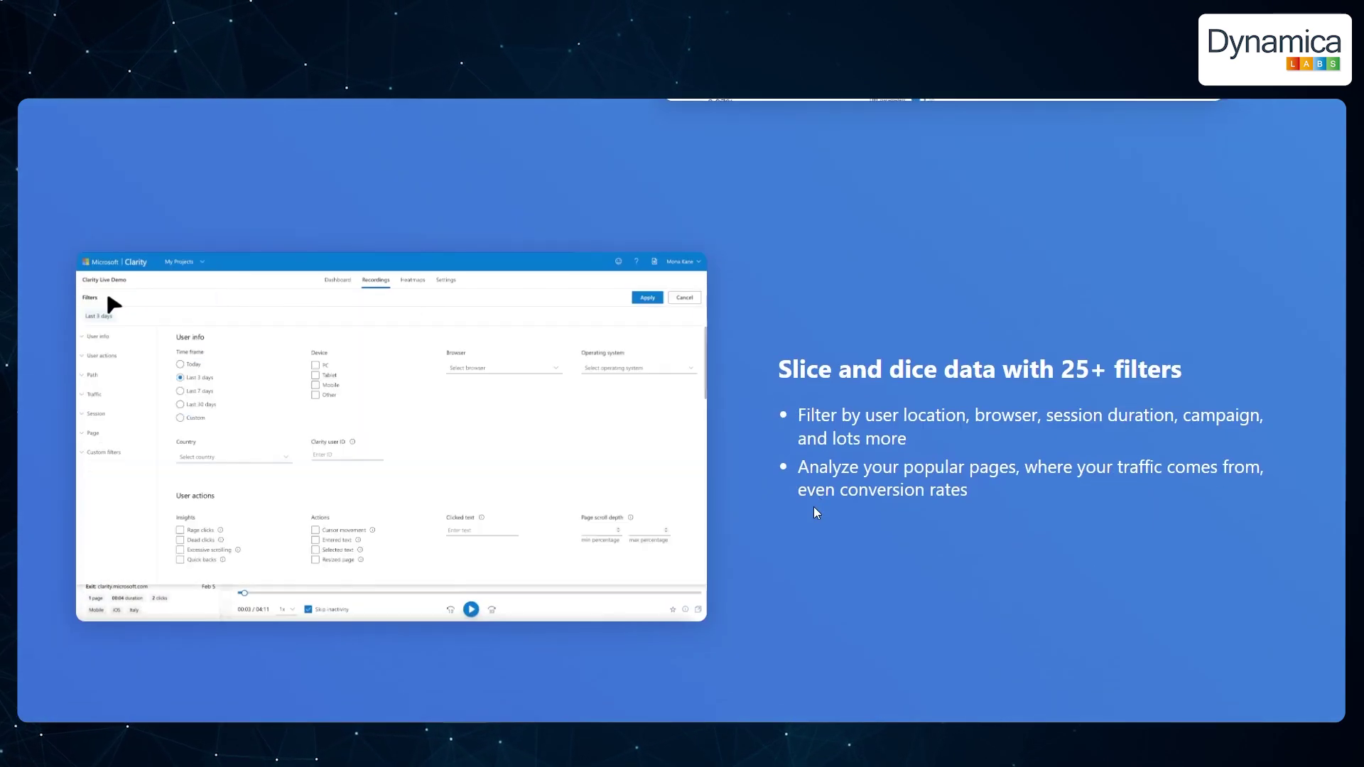
scroll(814, 508, "down", 5)
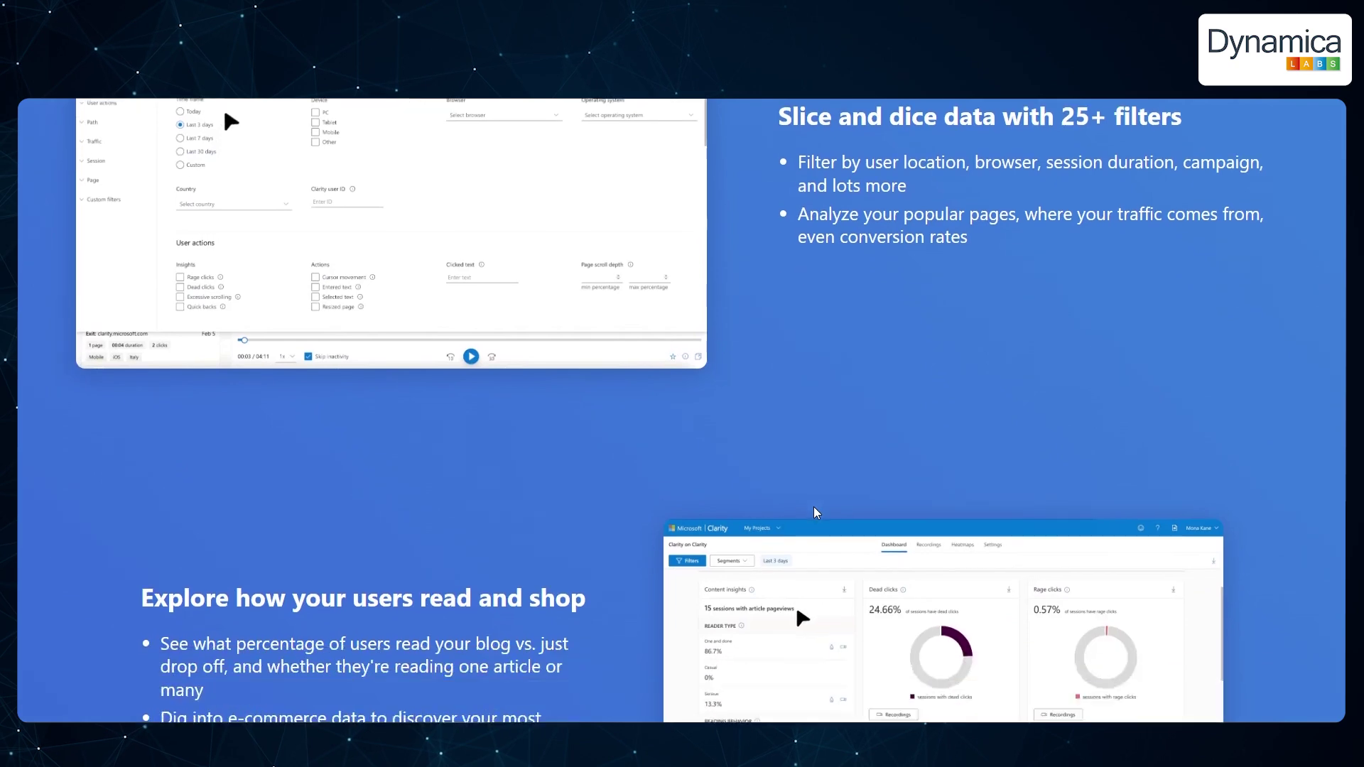
scroll(814, 508, "down", 6)
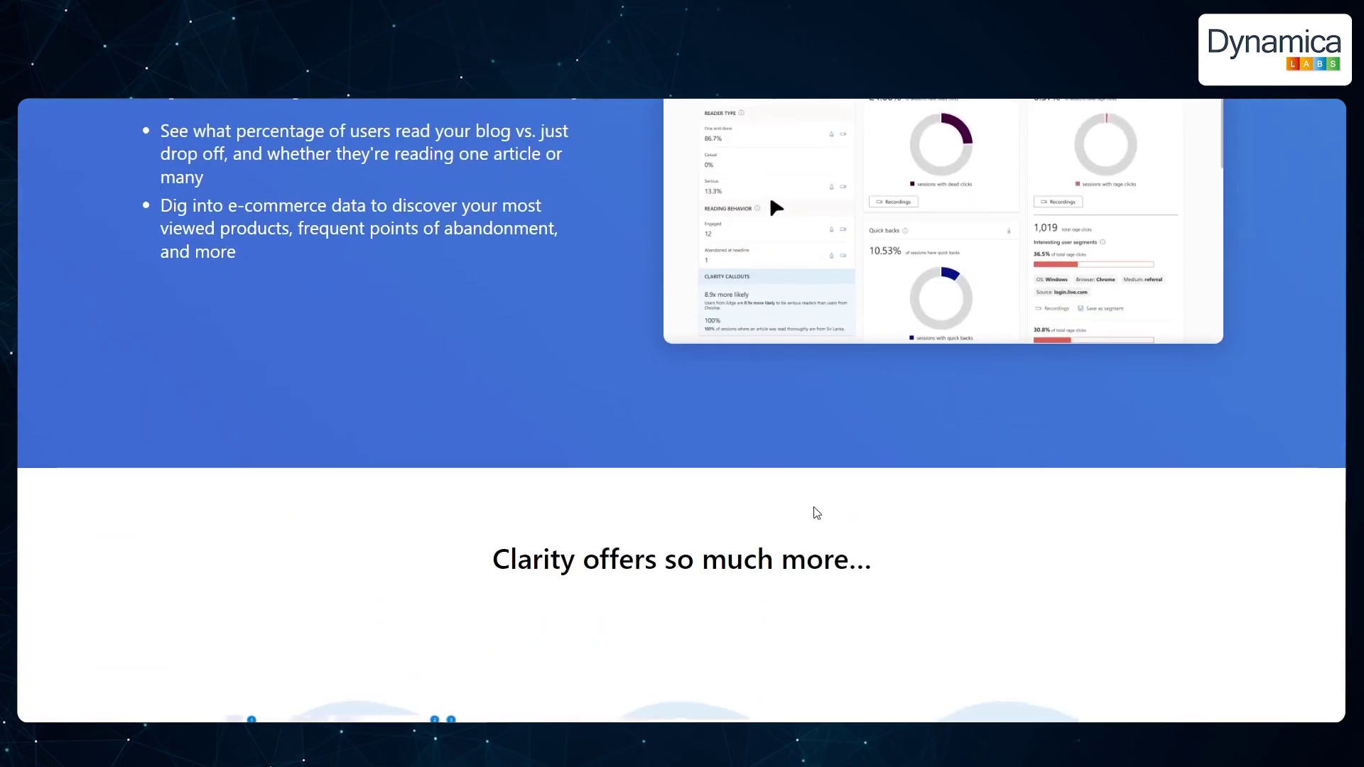
scroll(816, 512, "down", 3)
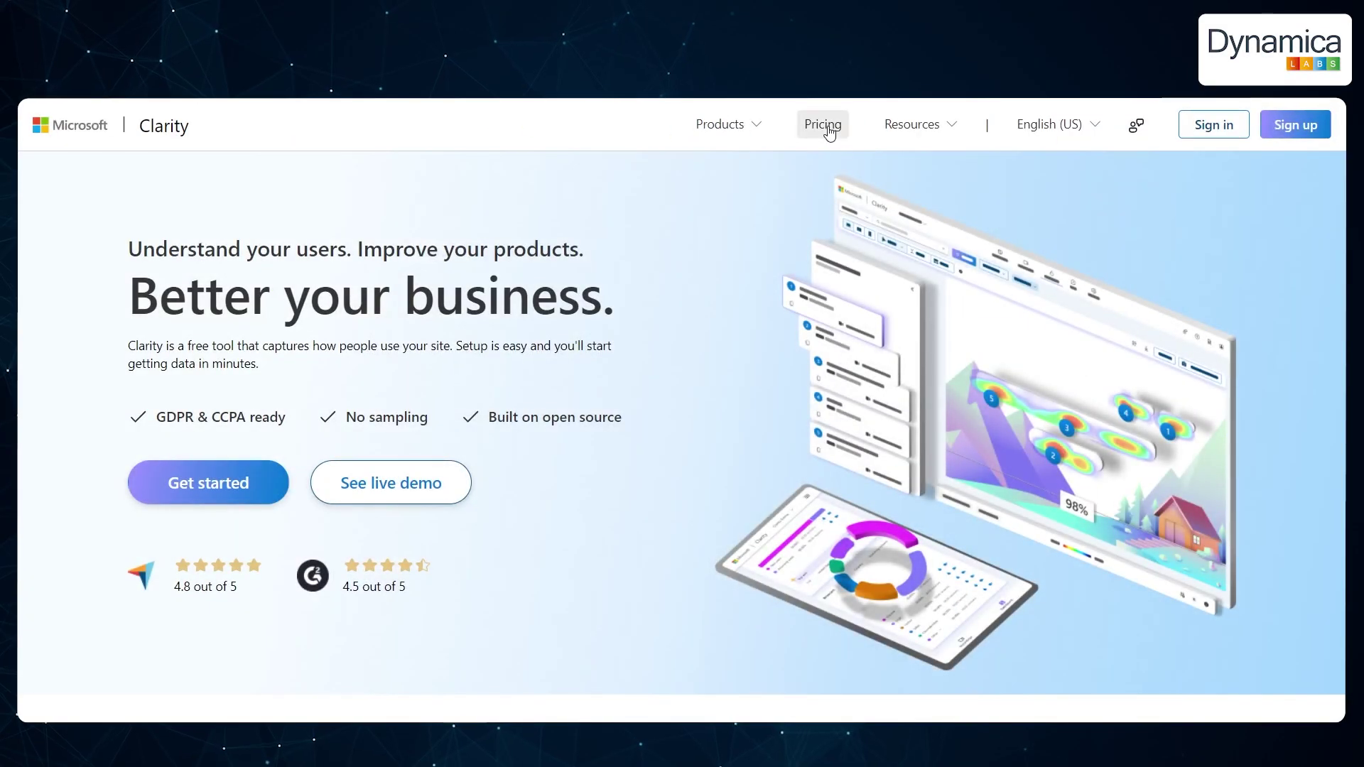
Open the Clarity pricing page and scroll through Benefits and Features to Why is it free?
left_click(826, 126)
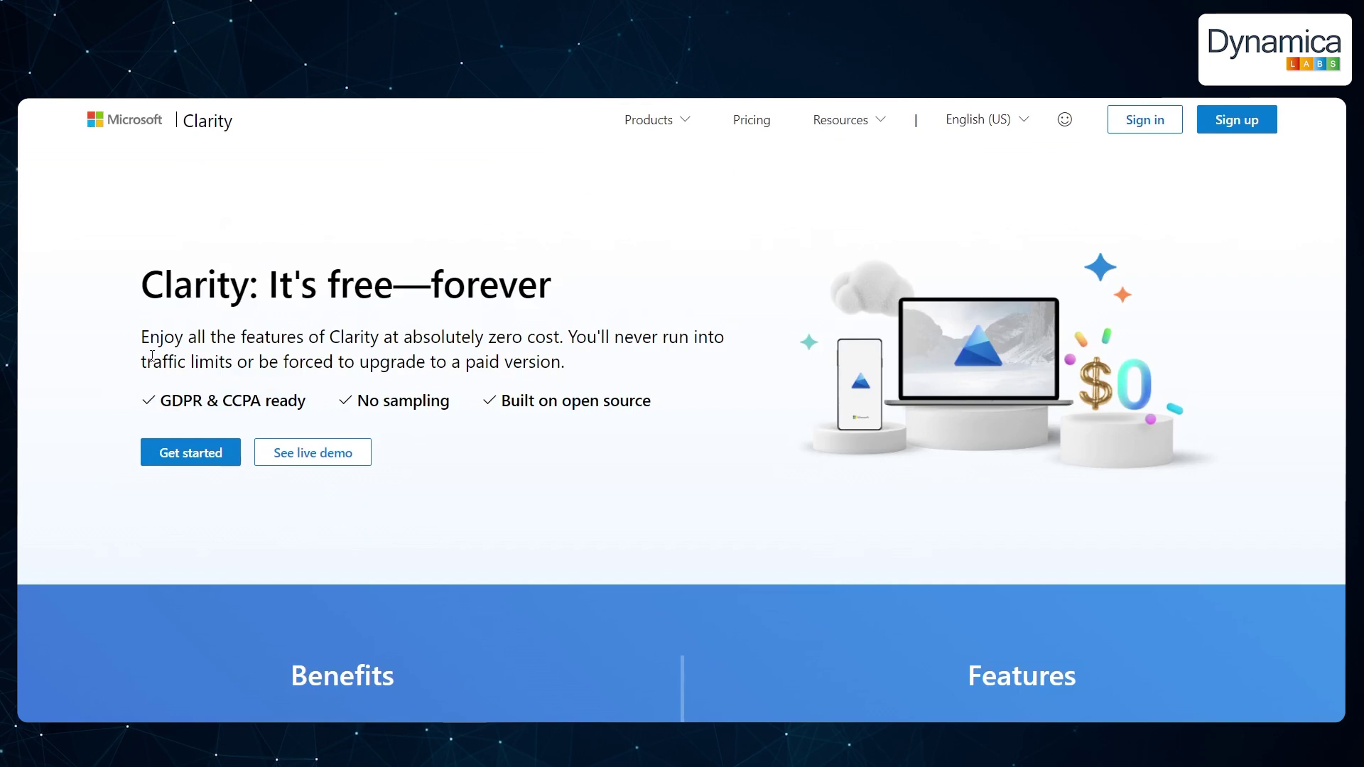
scroll(634, 378, "down", 1)
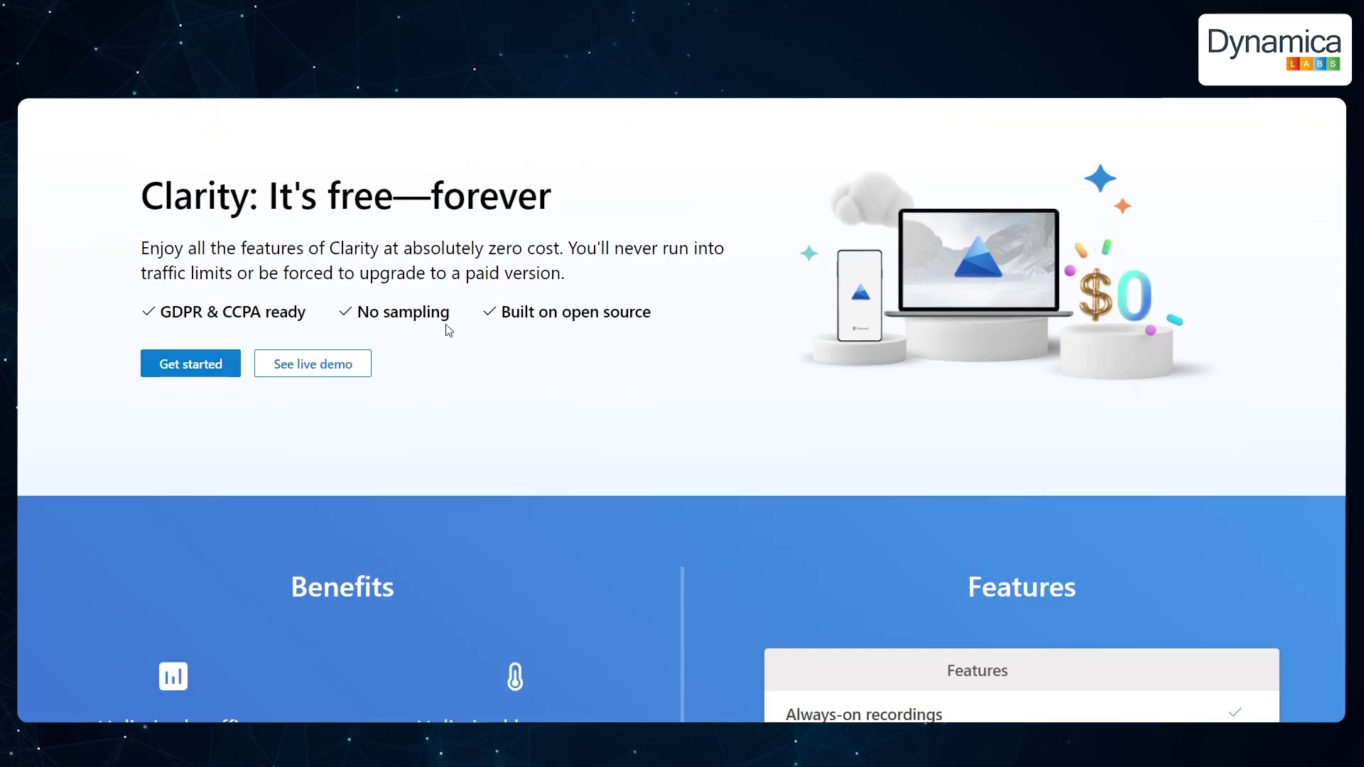
scroll(579, 365, "down", 3)
scroll(582, 365, "down", 10)
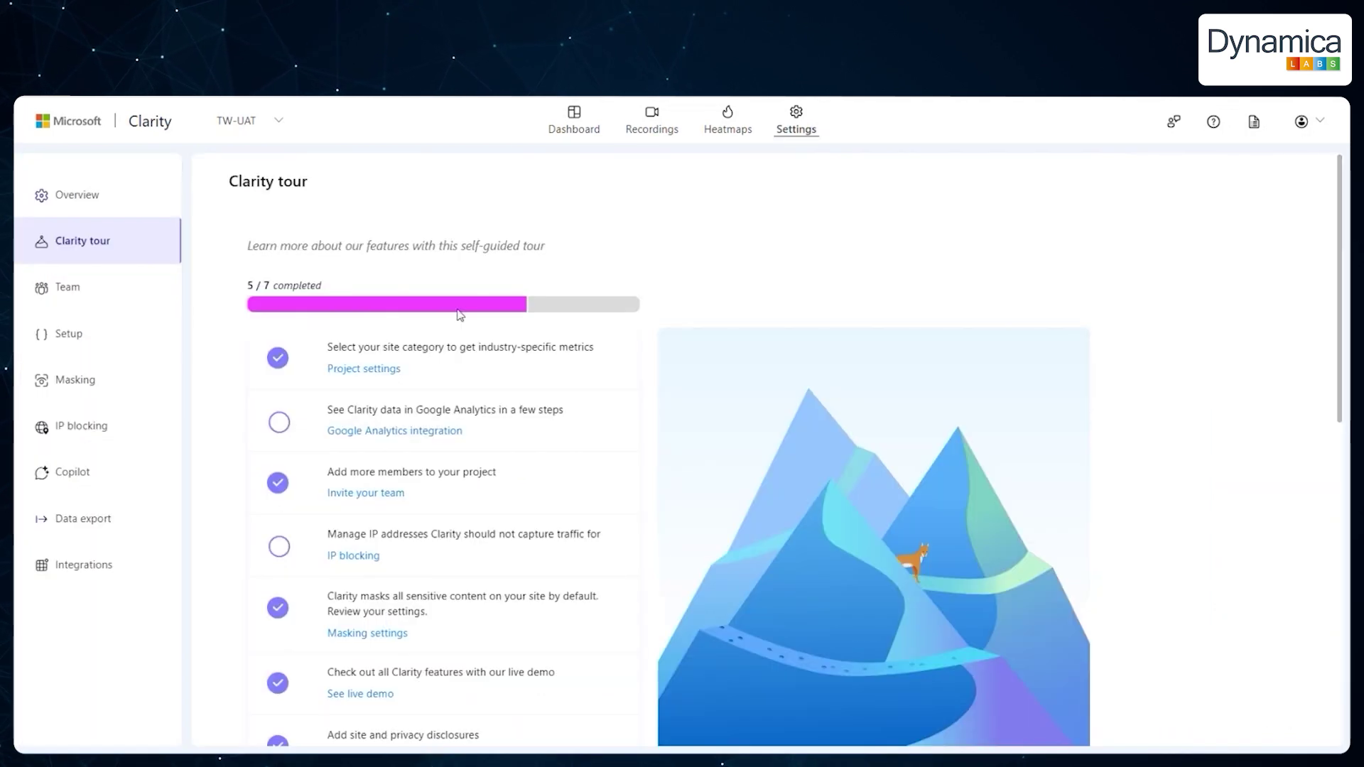
Open the Sign up with Clarity dialog offering Microsoft, Facebook or Google sign-in
left_click(127, 293)
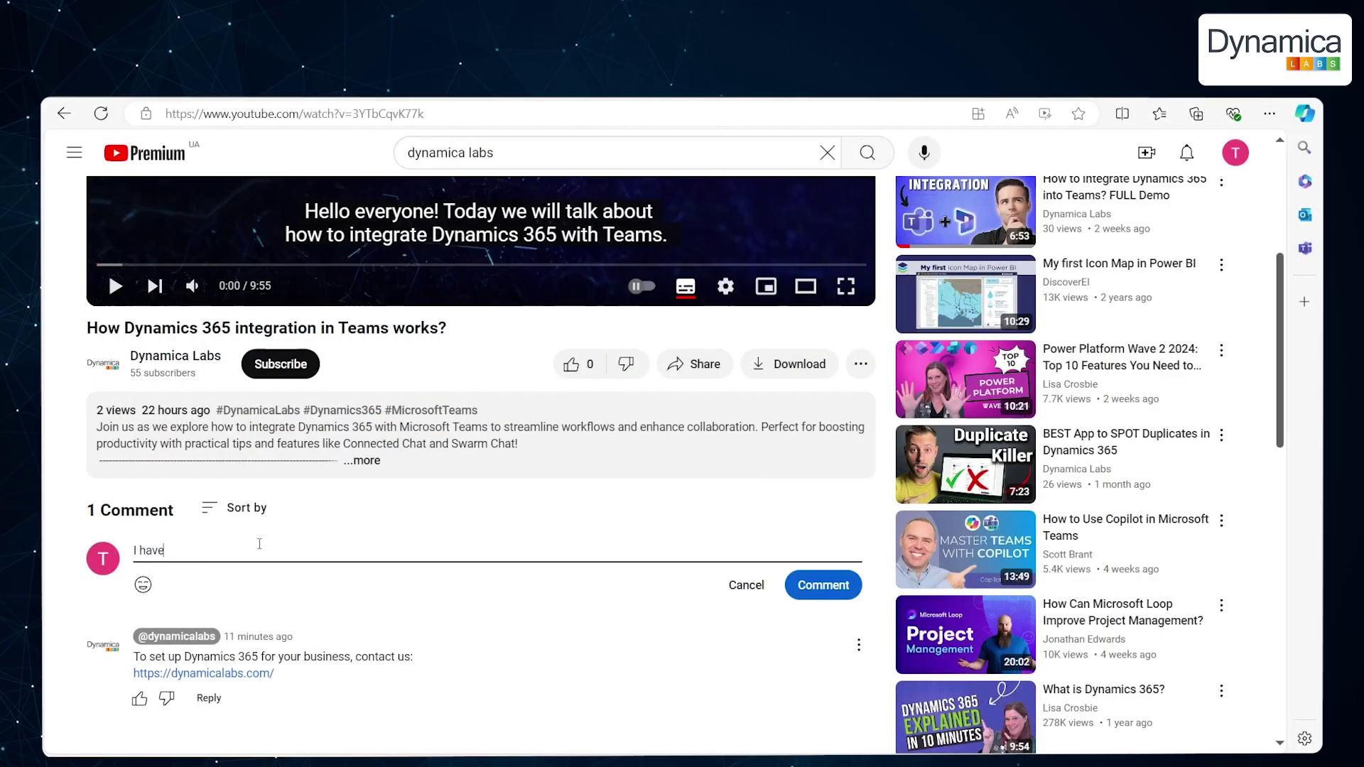
Post the comment 'a question!!!!!!', like the video, subscribe to Dynamica Labs, and view its notification options
type("ave a question!!!!!!")
left_click(823, 584)
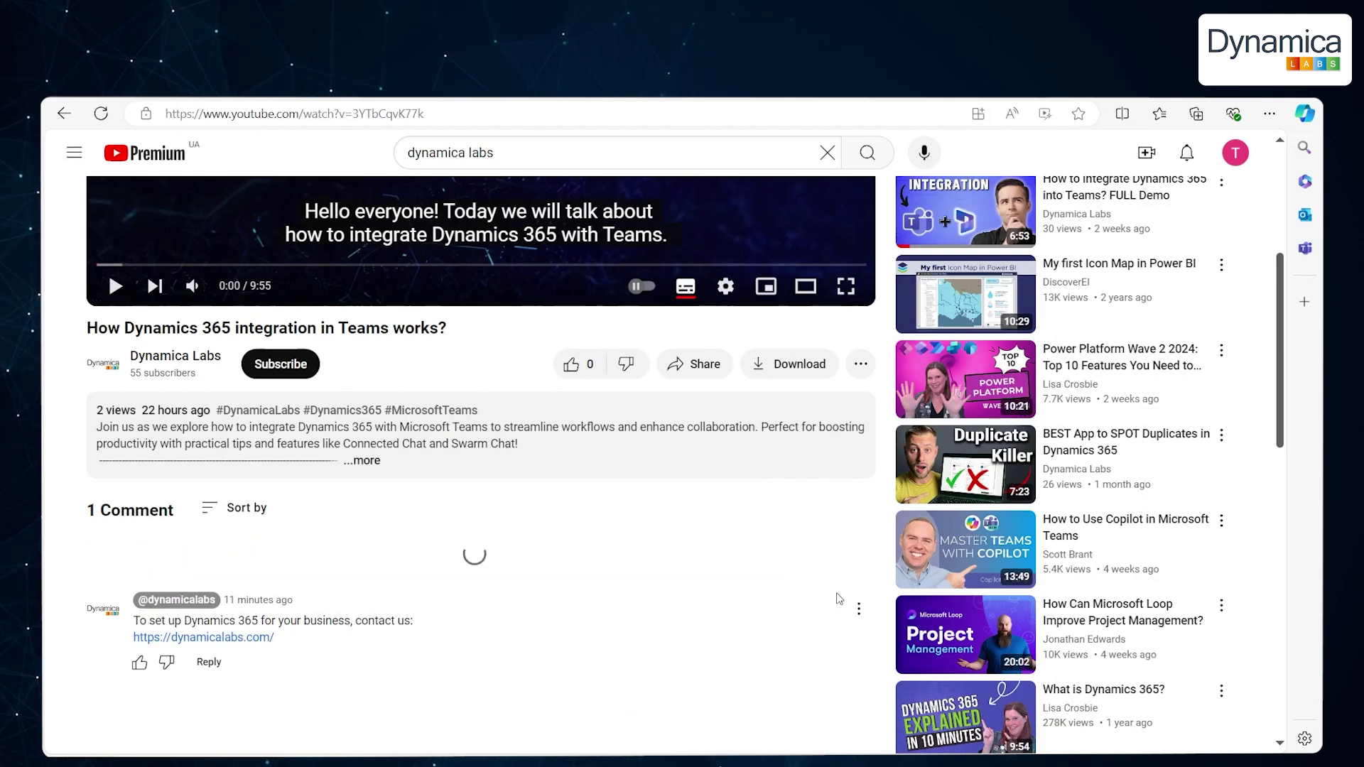
scroll(611, 612, "up", 3)
left_click(571, 615)
left_click(281, 615)
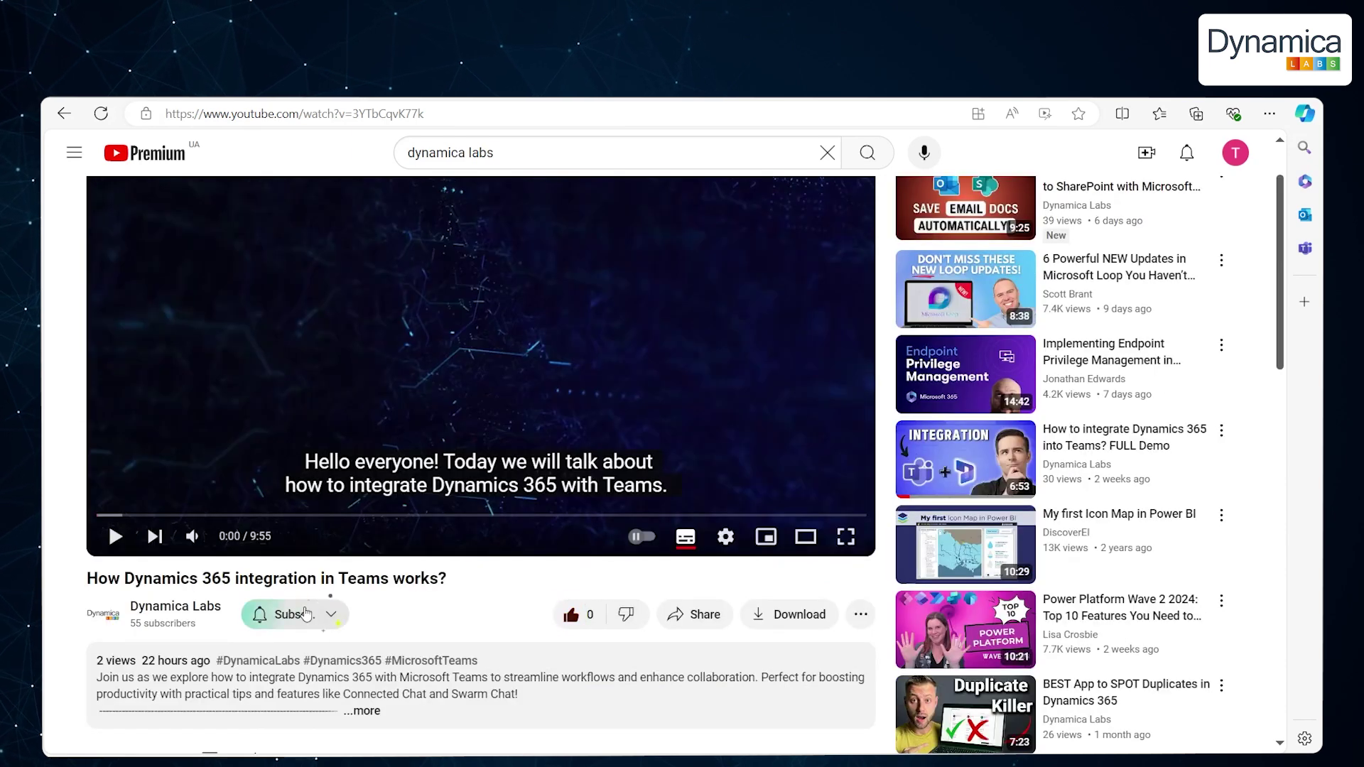
left_click(351, 616)
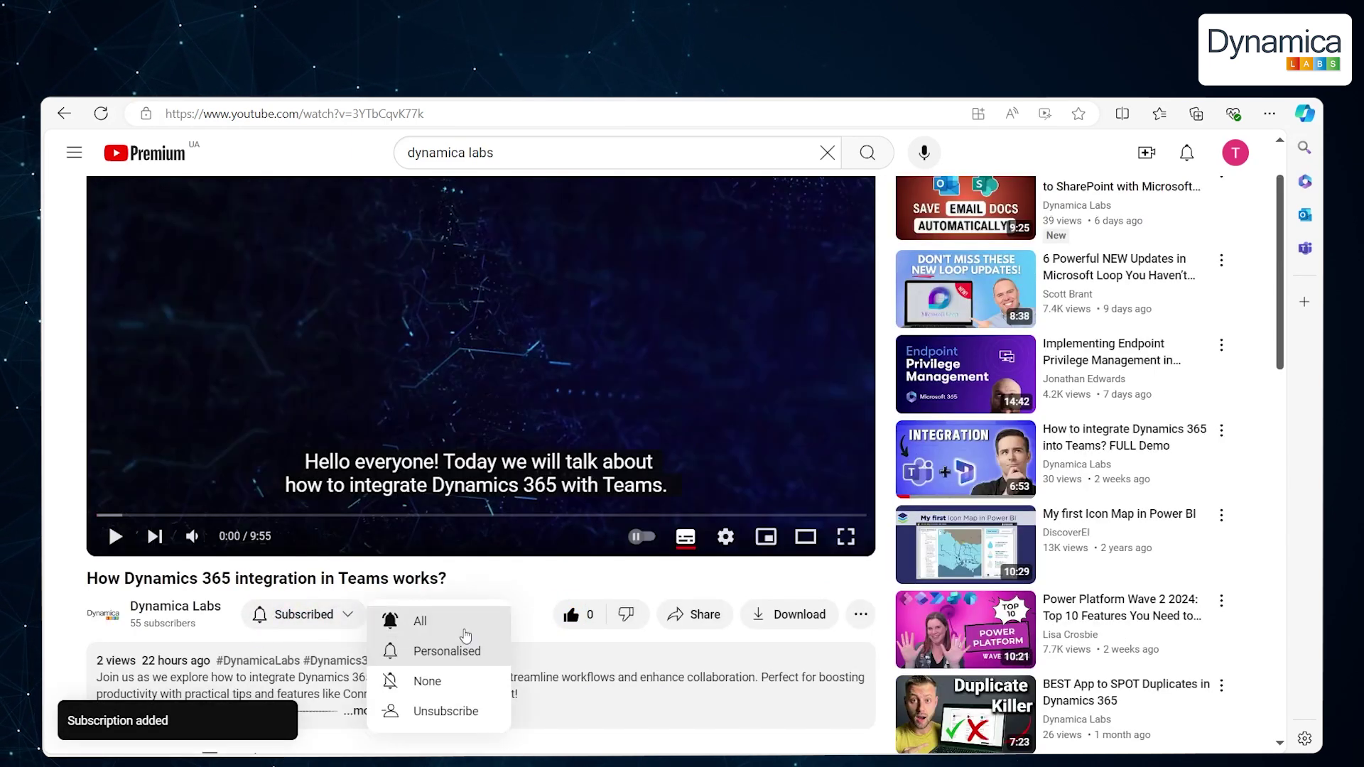